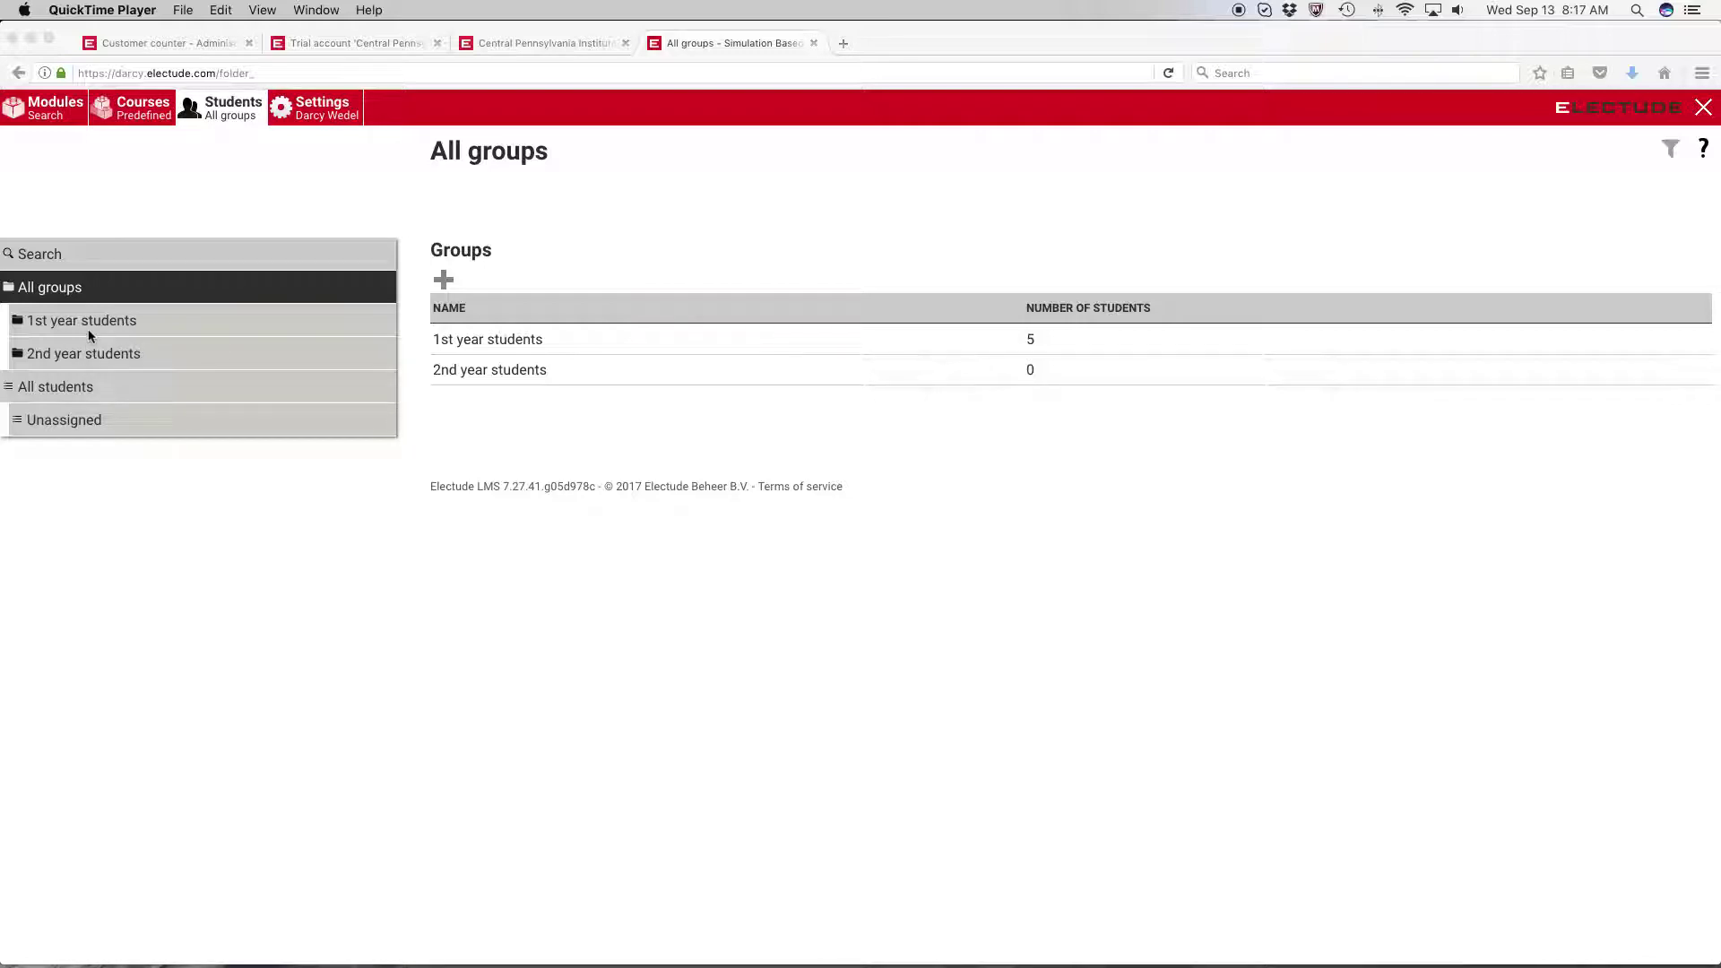
Step: Open the 1st year students group and review its students, courses and modules sections
click(191, 324)
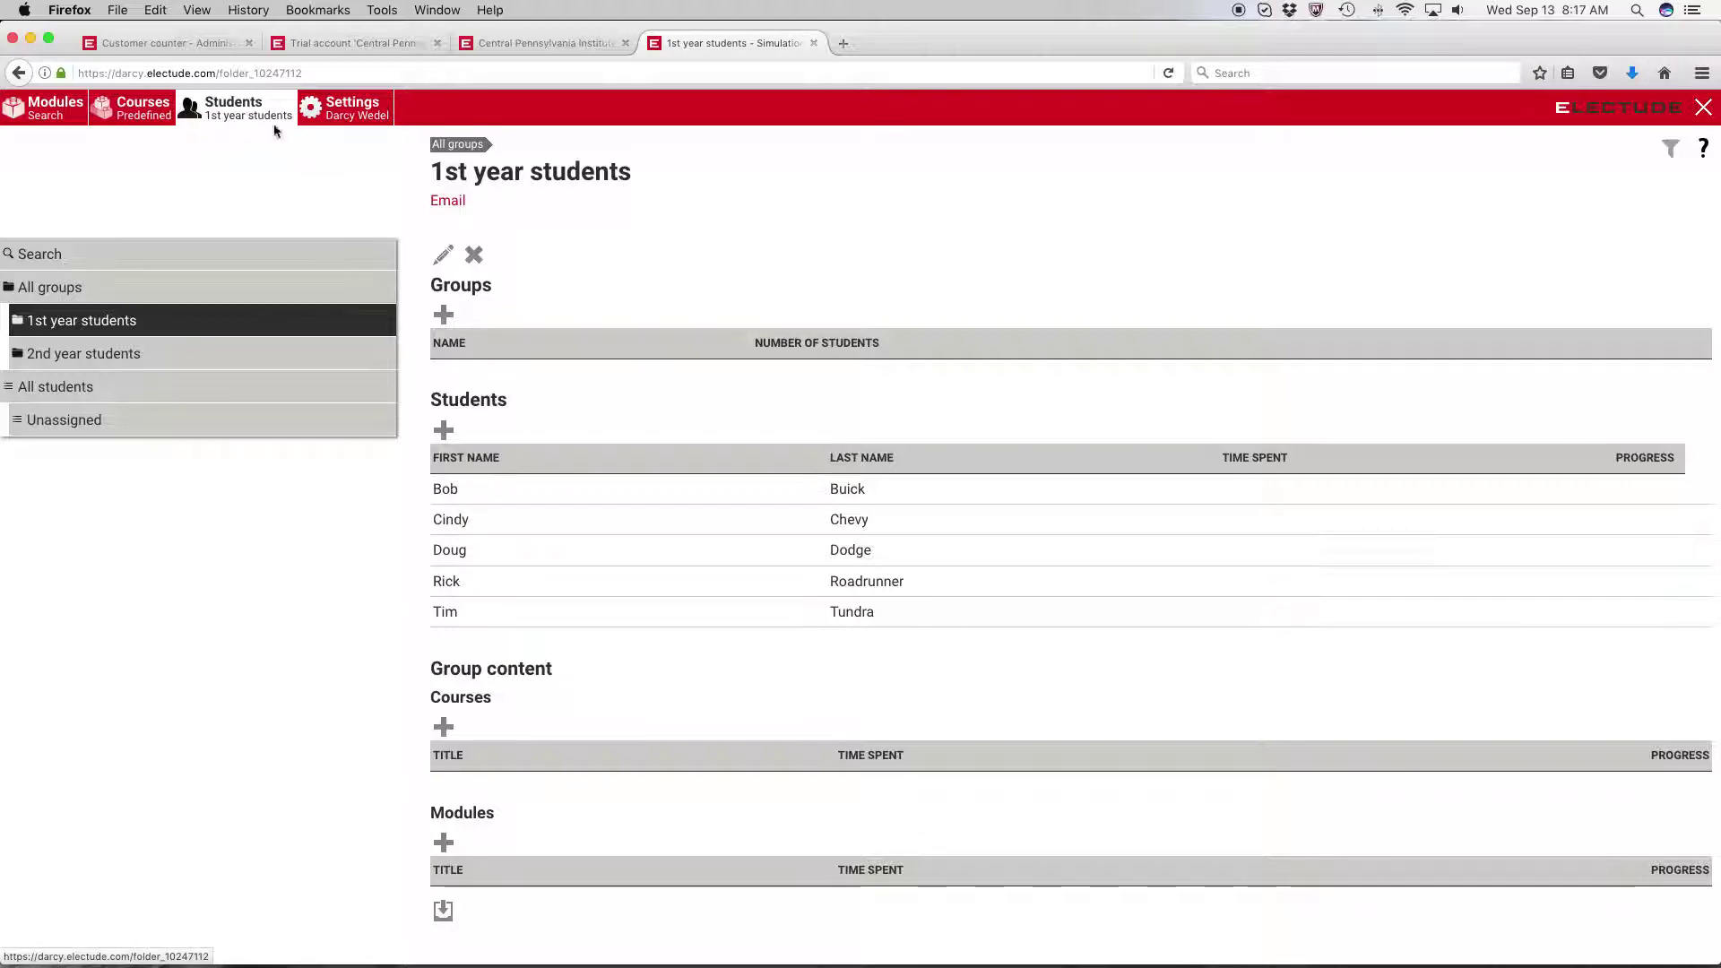
scroll(558, 332, down, 2)
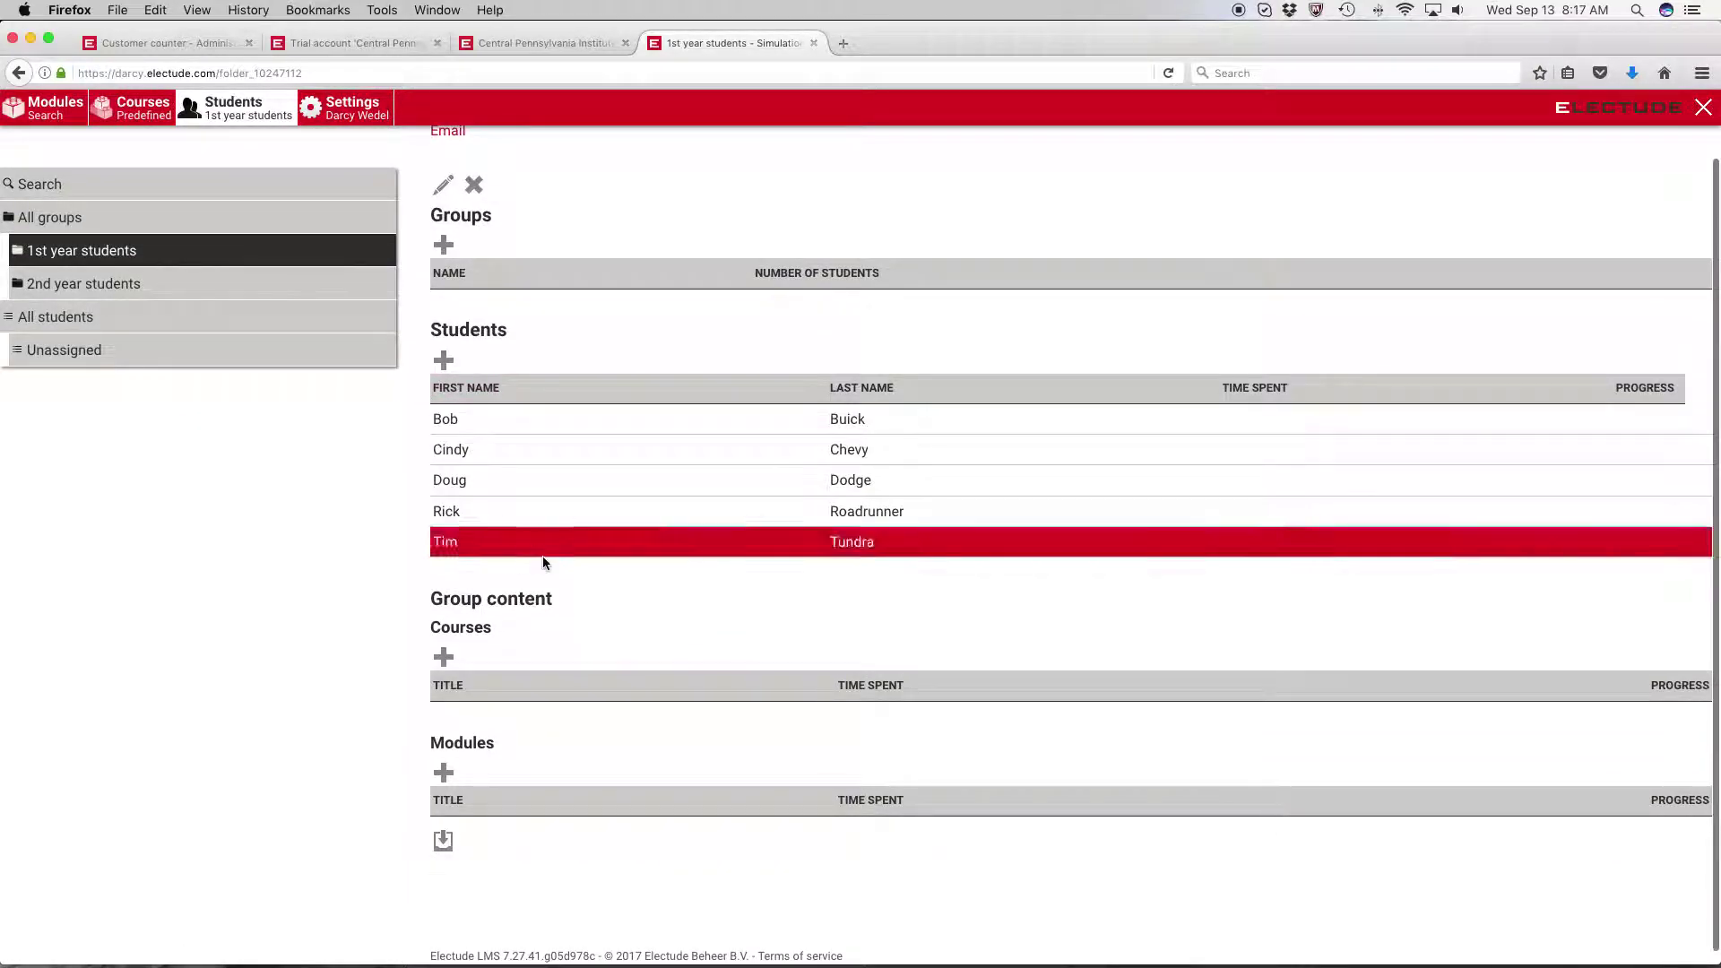
scroll(543, 562, down, 1)
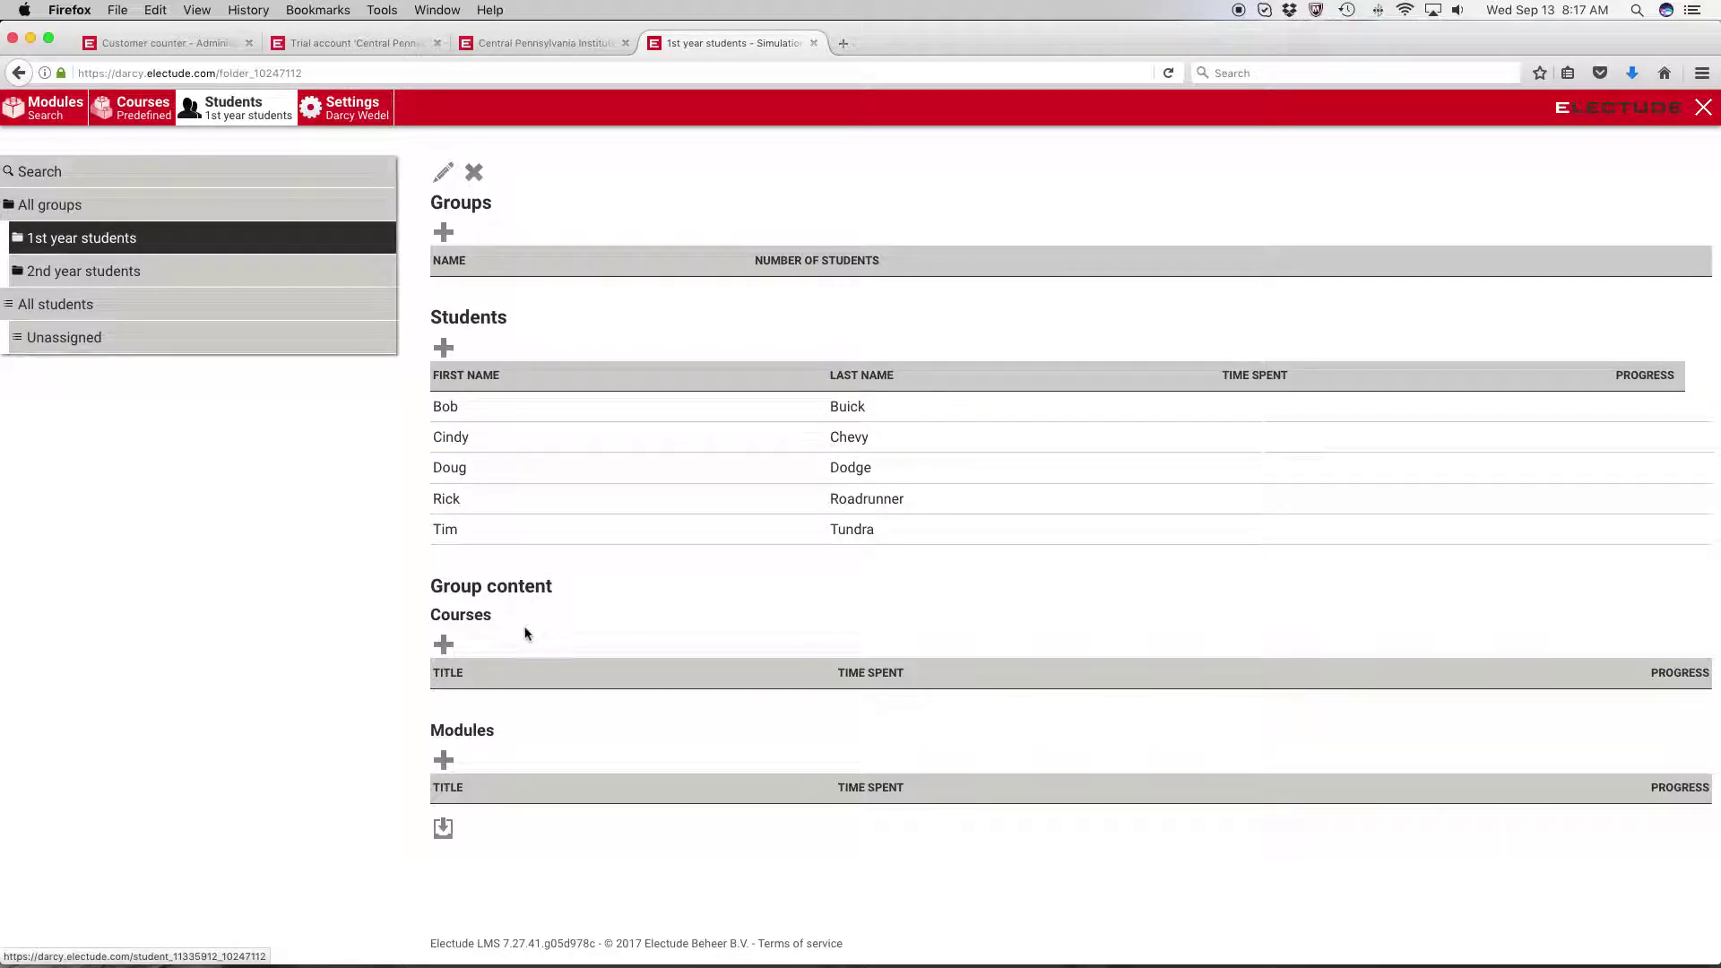
scroll(421, 637, up, 3)
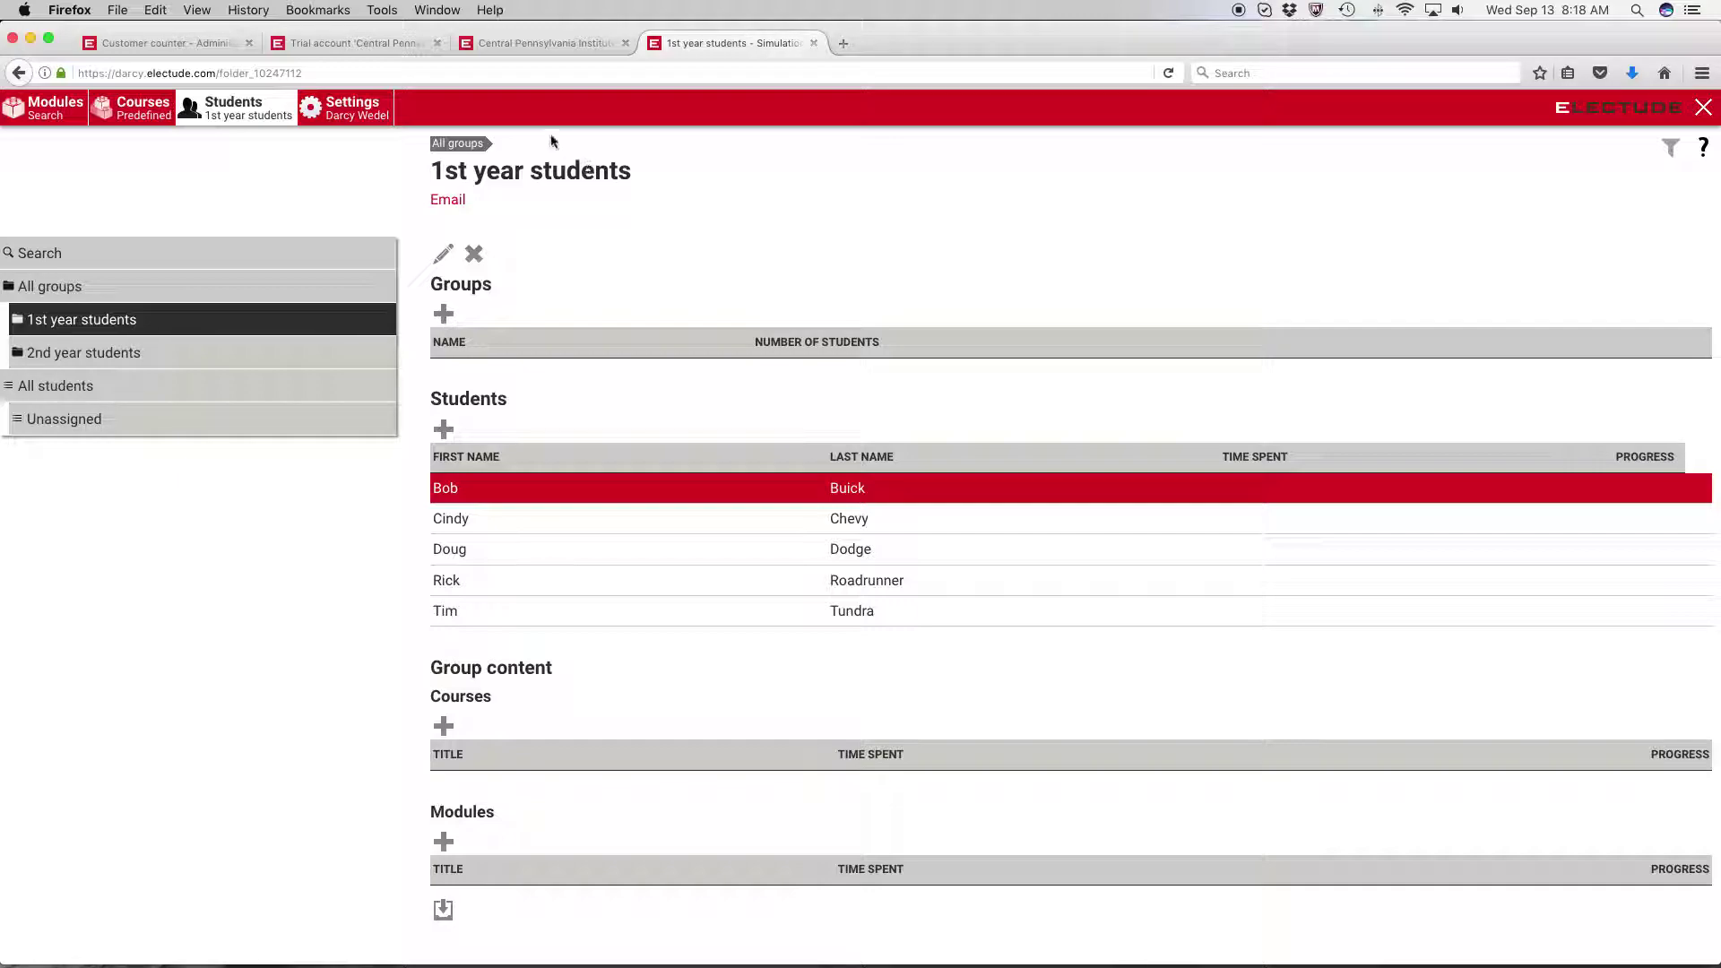
Step: Open the predefined course NATEF 2017 Maintenance & Light Repair (2017-2018) and look over its list of sub-courses
click(138, 117)
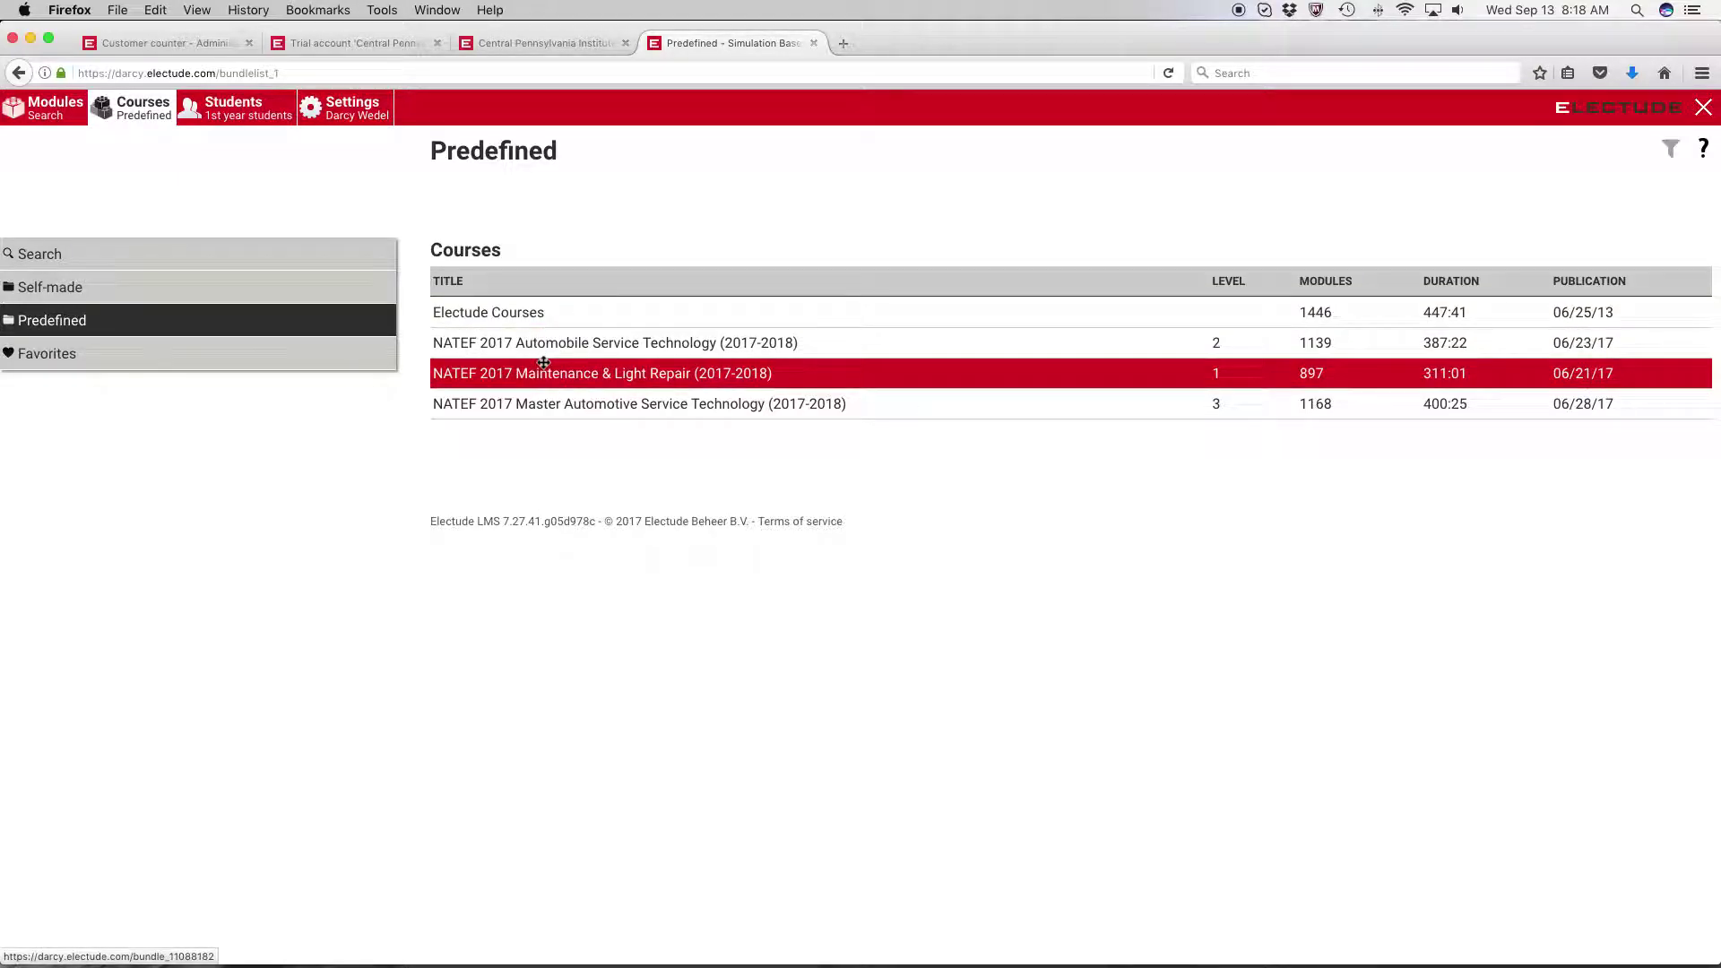
click(518, 379)
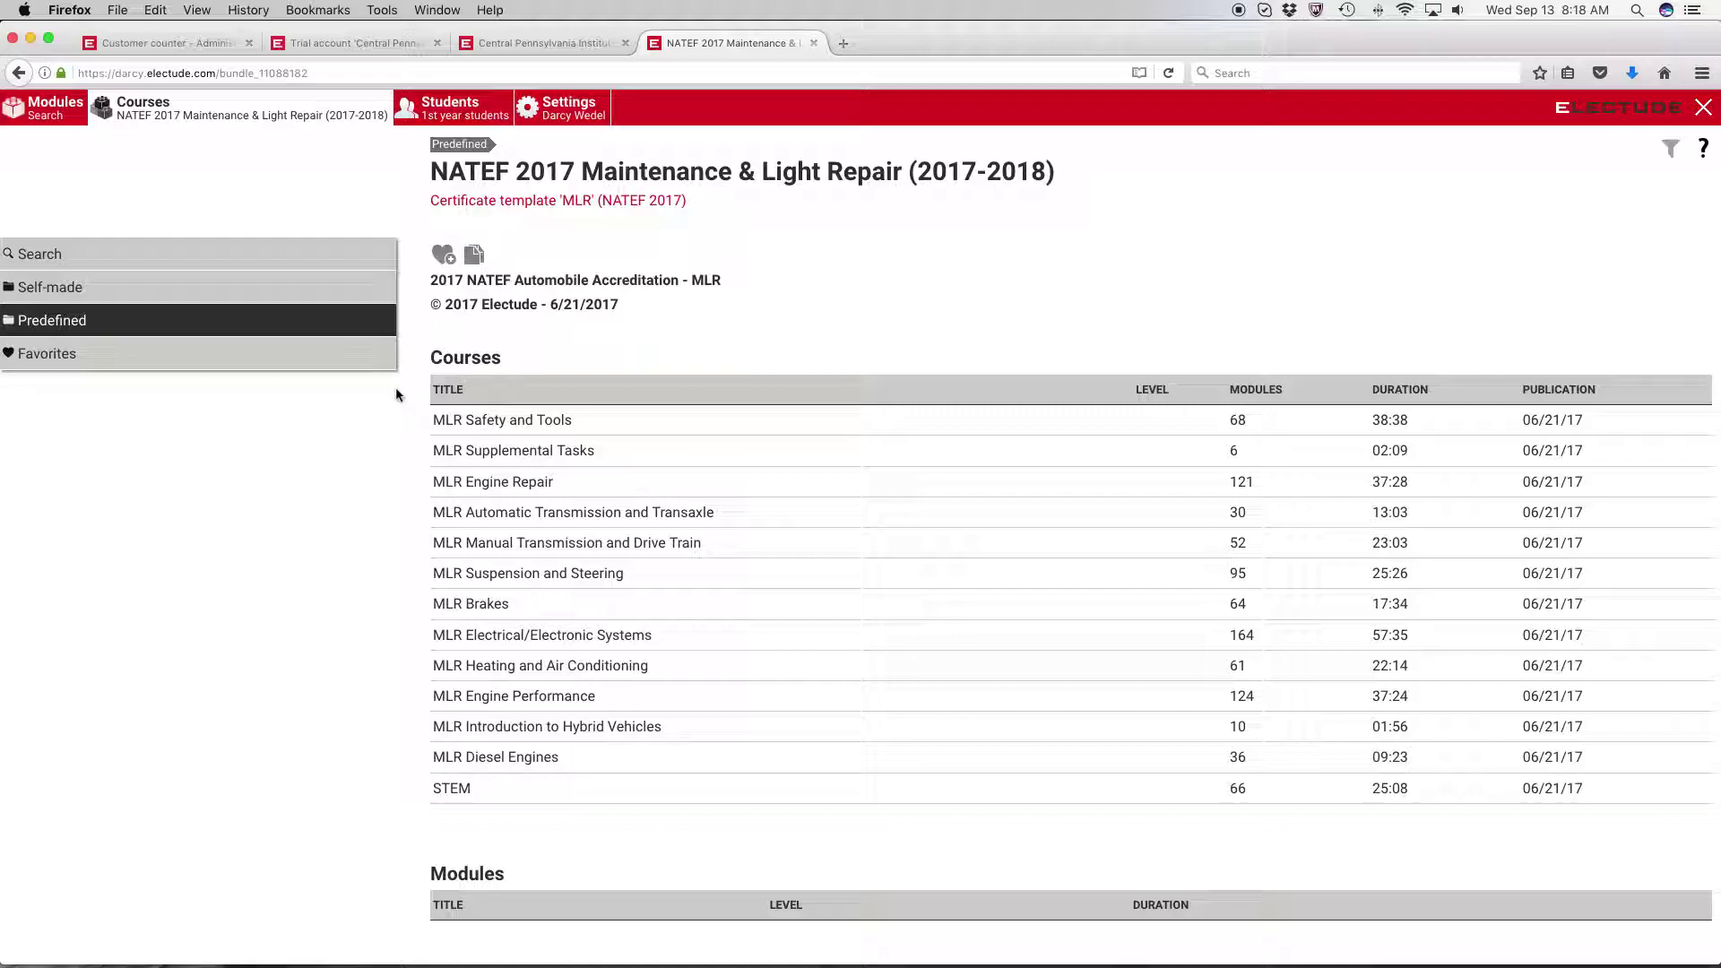
drag(211, 112, 316, 103)
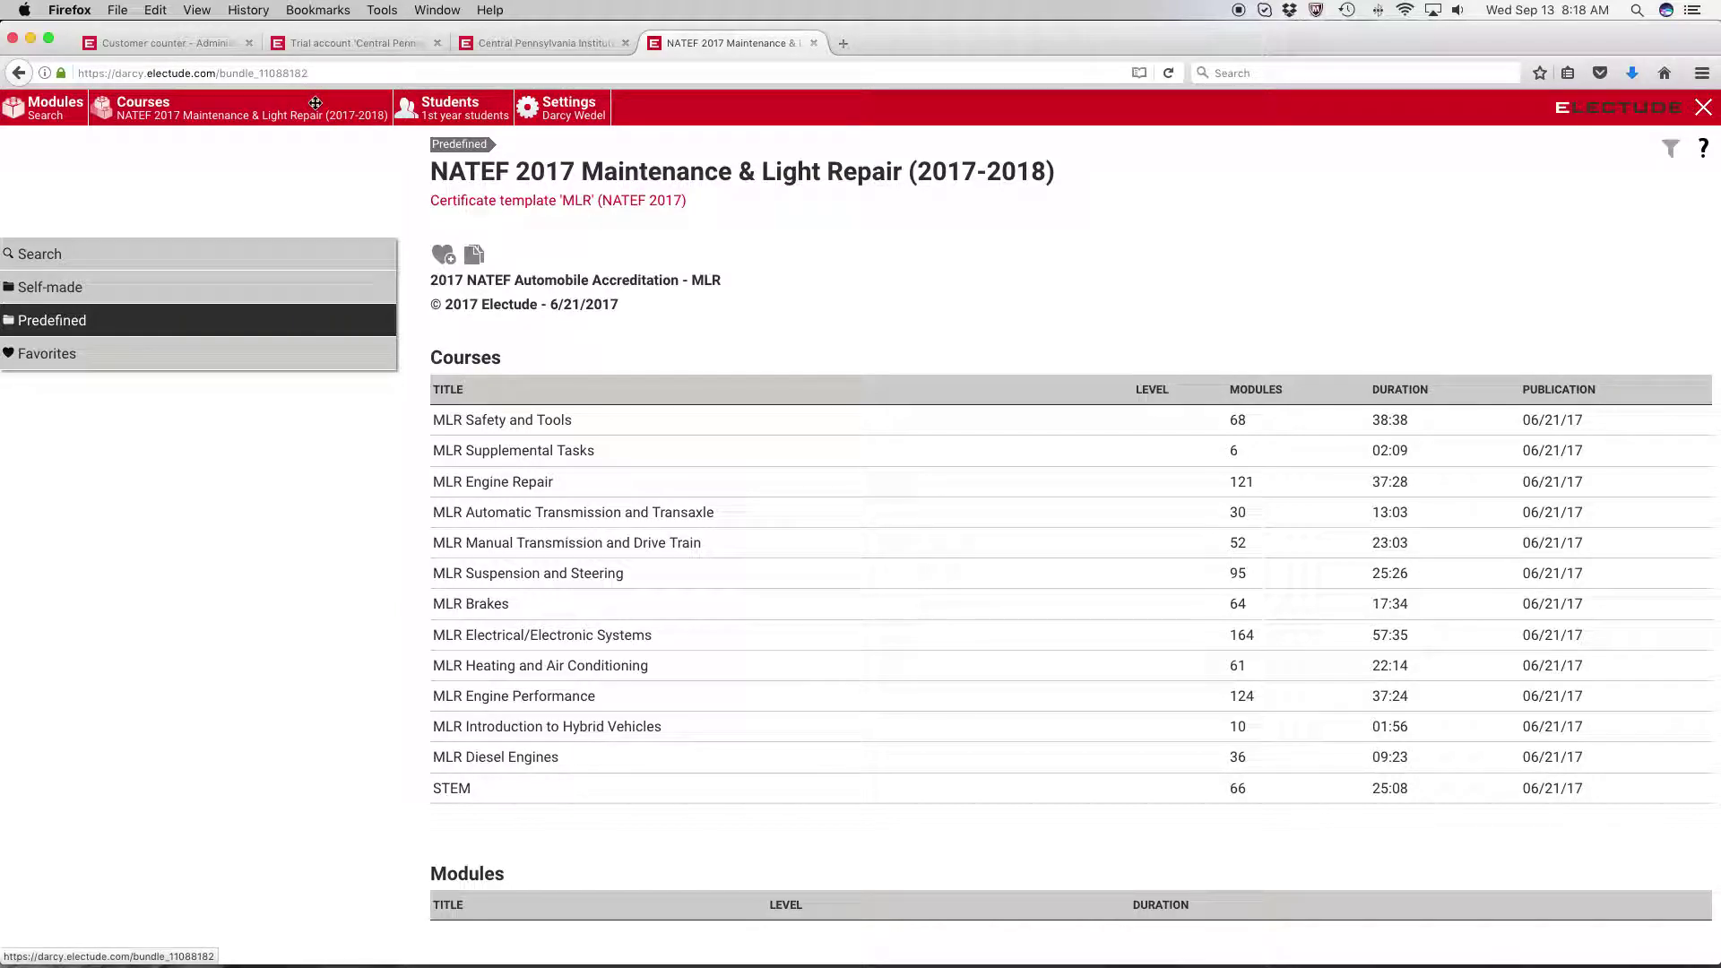
scroll(339, 185, down, 3)
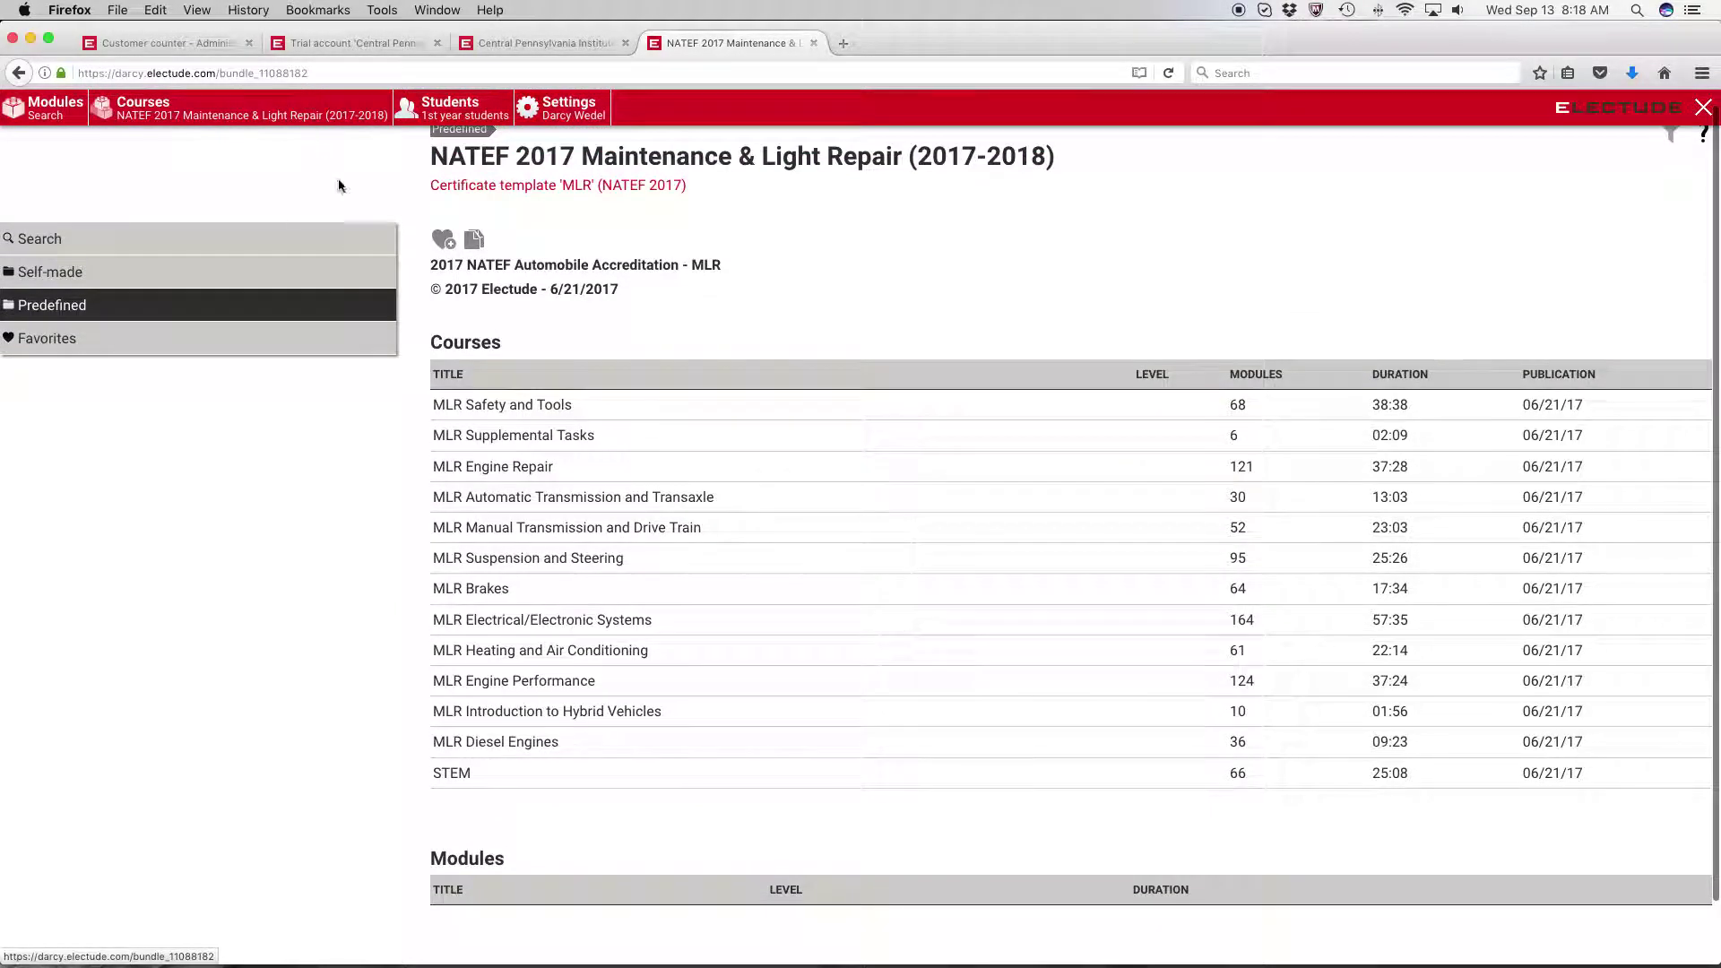
Step: Open the MLR Engine Repair sub-course and assign its MLR Lubrication and Cooling Theory course to the 1st year students group
click(493, 464)
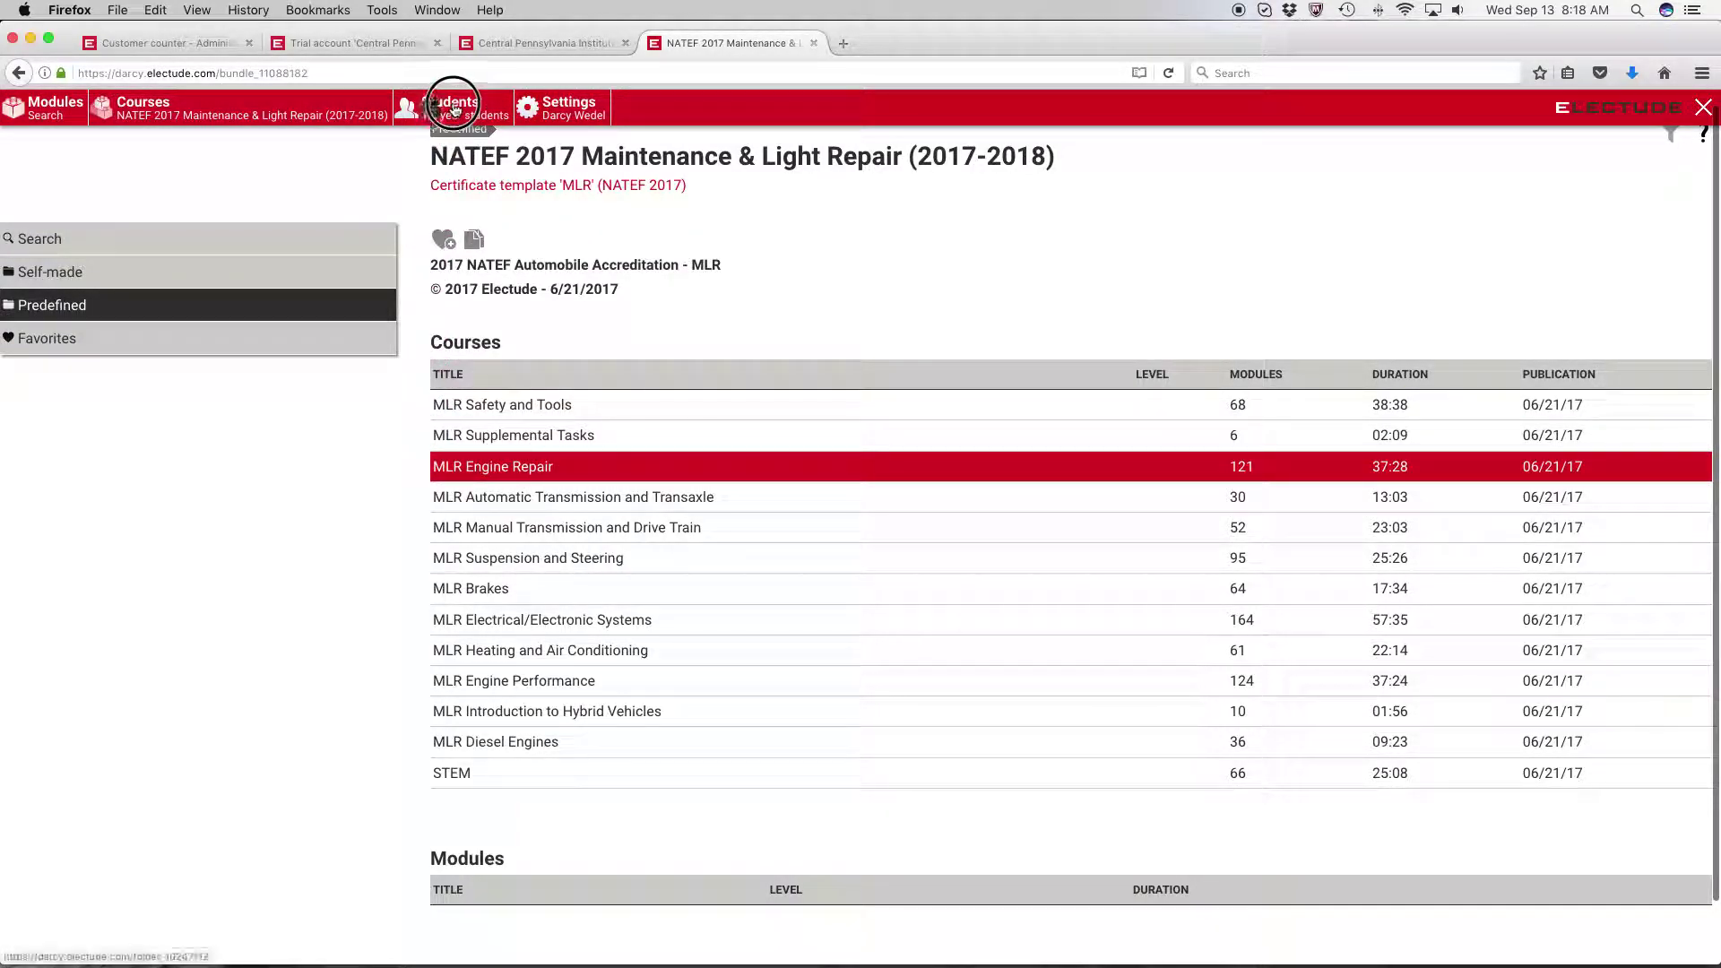
click(494, 445)
click(499, 449)
click(502, 465)
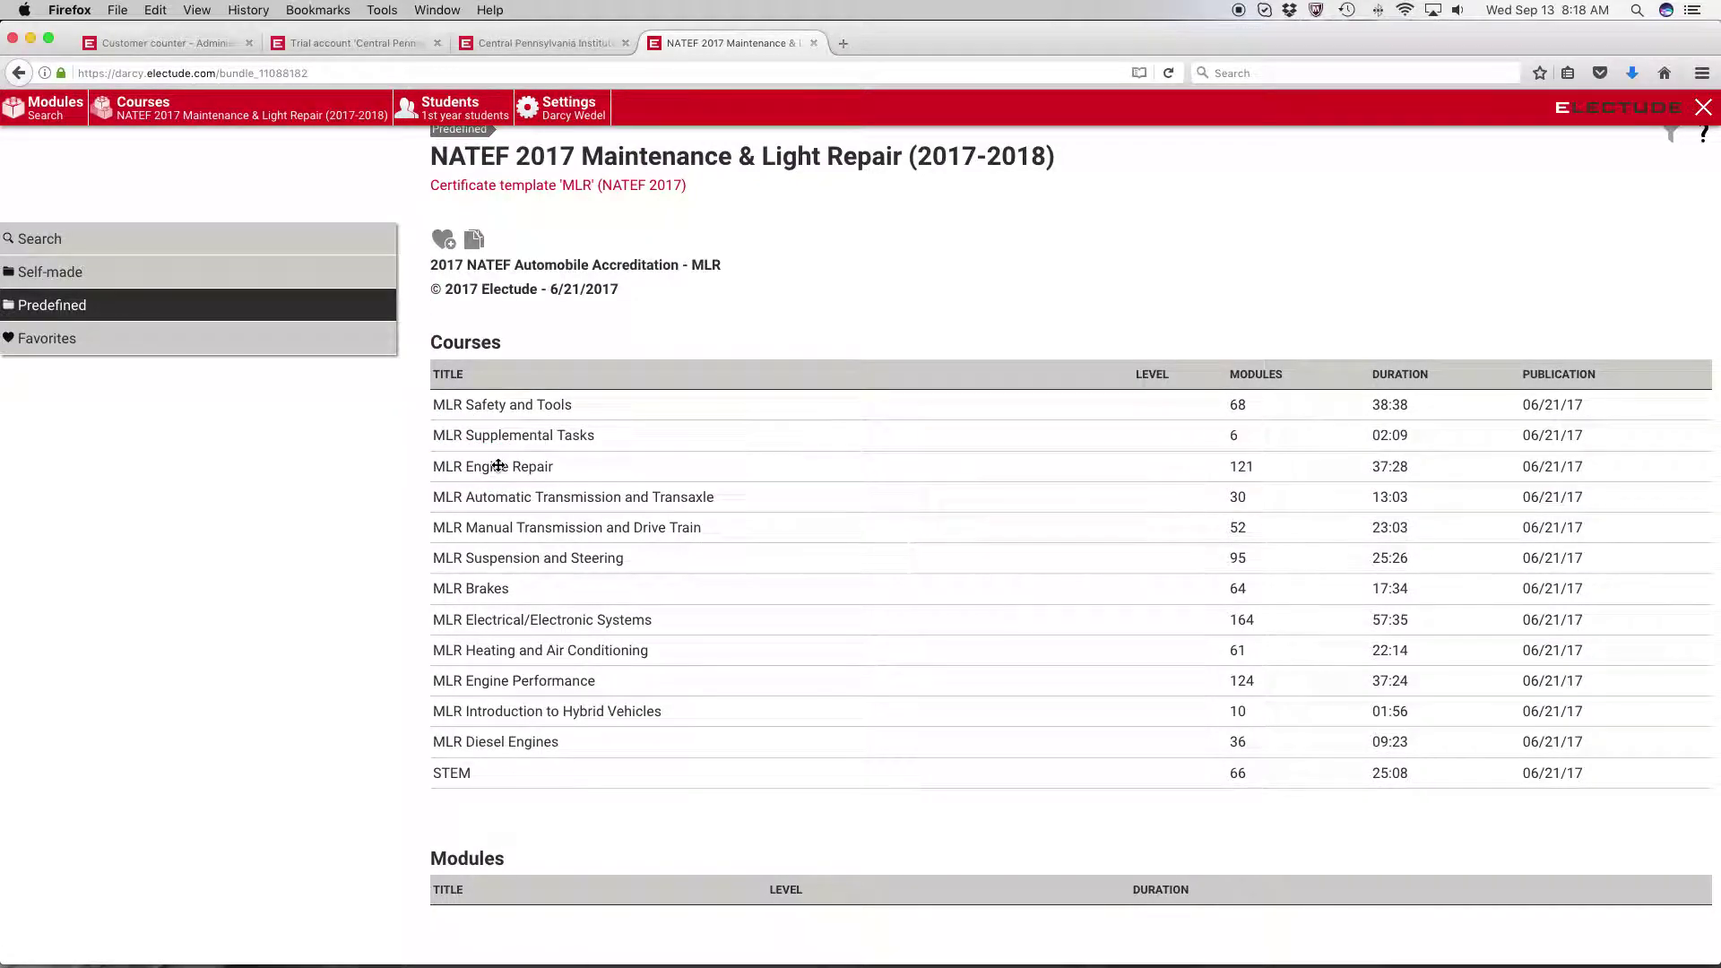
click(498, 466)
click(554, 468)
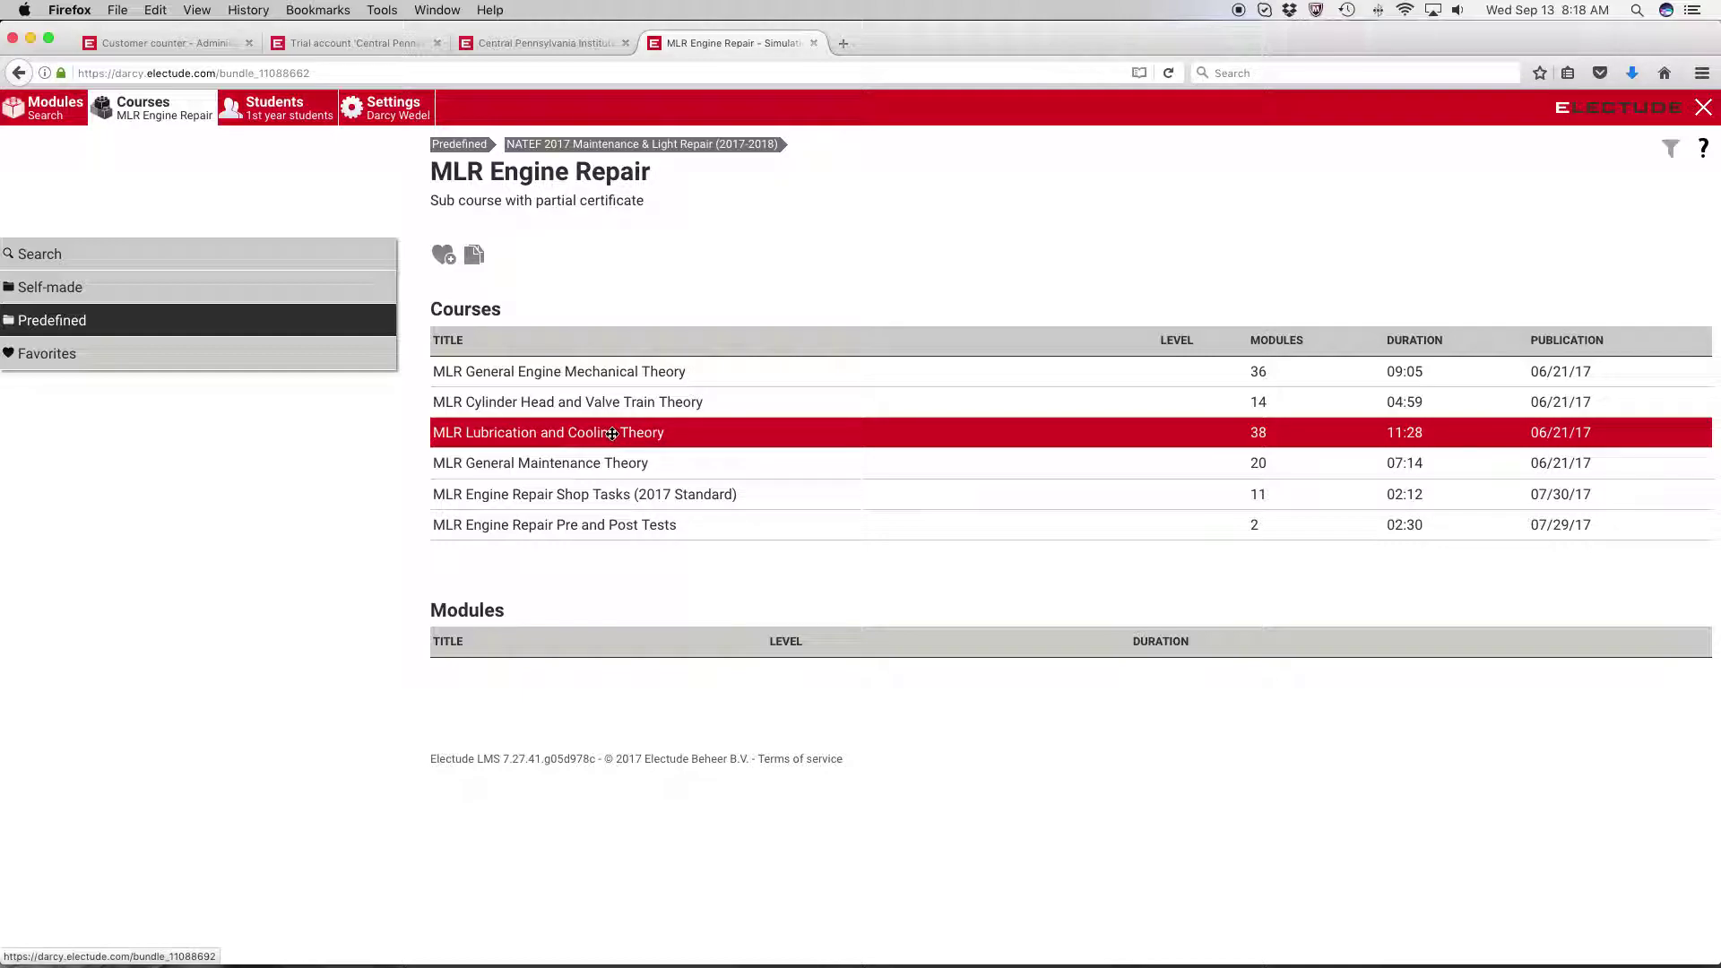
drag(612, 434, 294, 103)
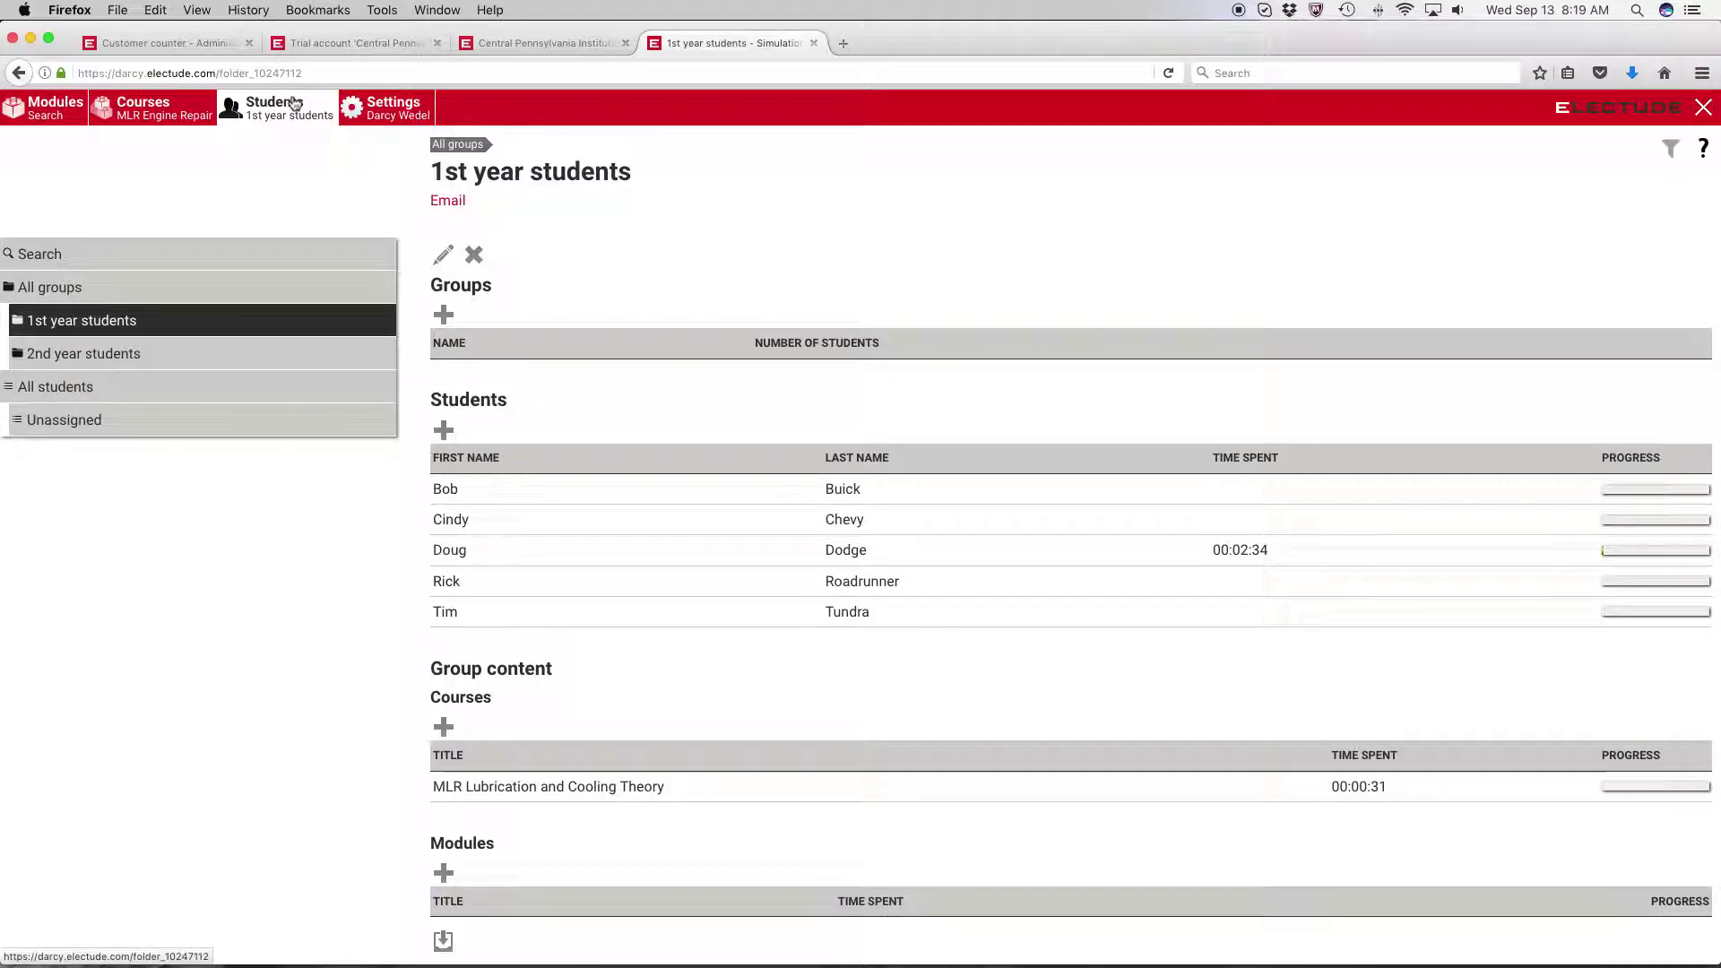
Step: Open the group's MLR Lubrication and Cooling Theory course and review the average results of its modules
click(543, 795)
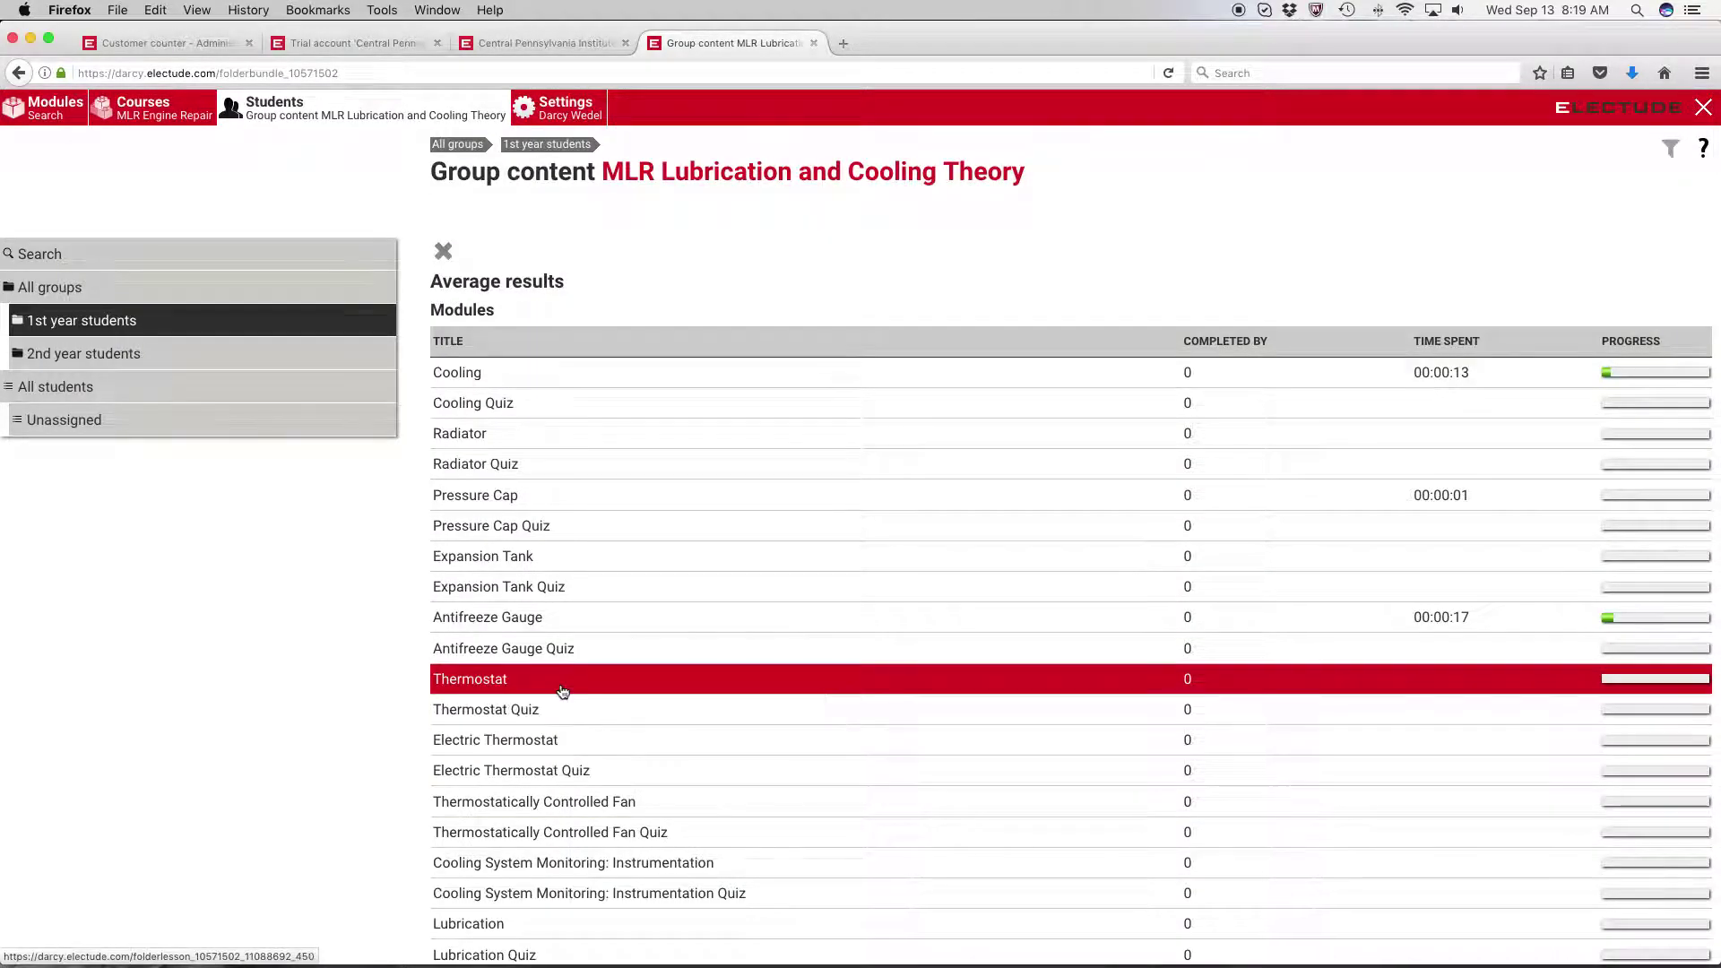
scroll(542, 679, down, 1)
scroll(556, 448, down, 8)
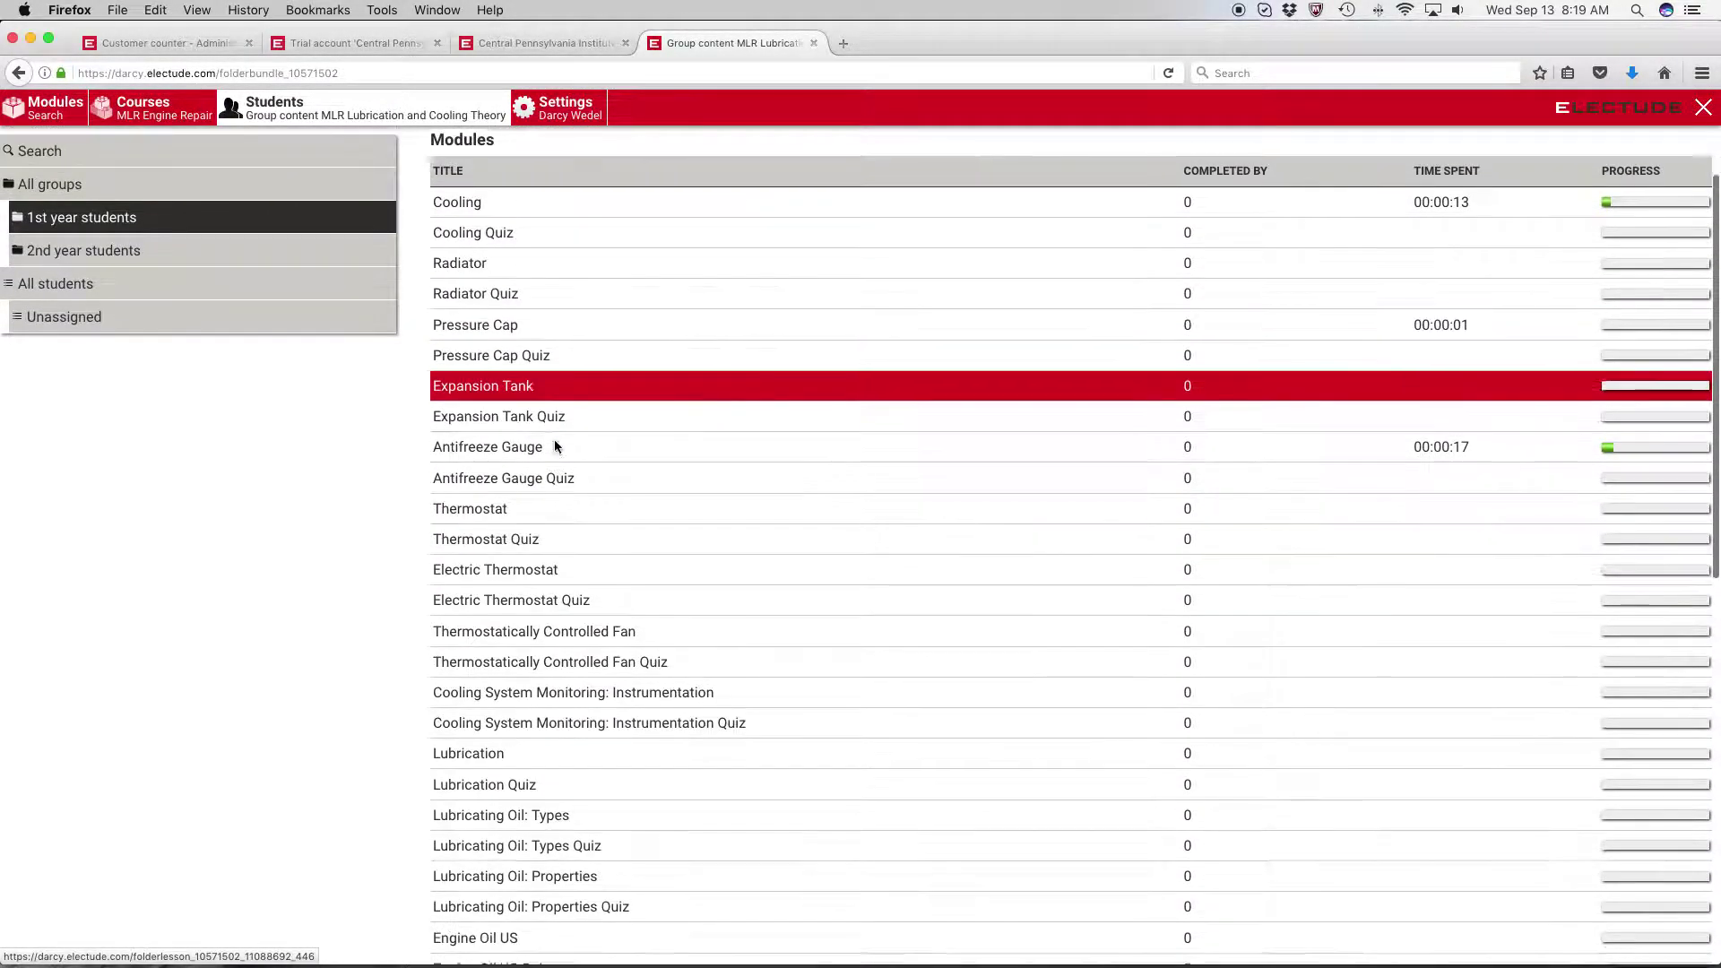
scroll(557, 448, down, 3)
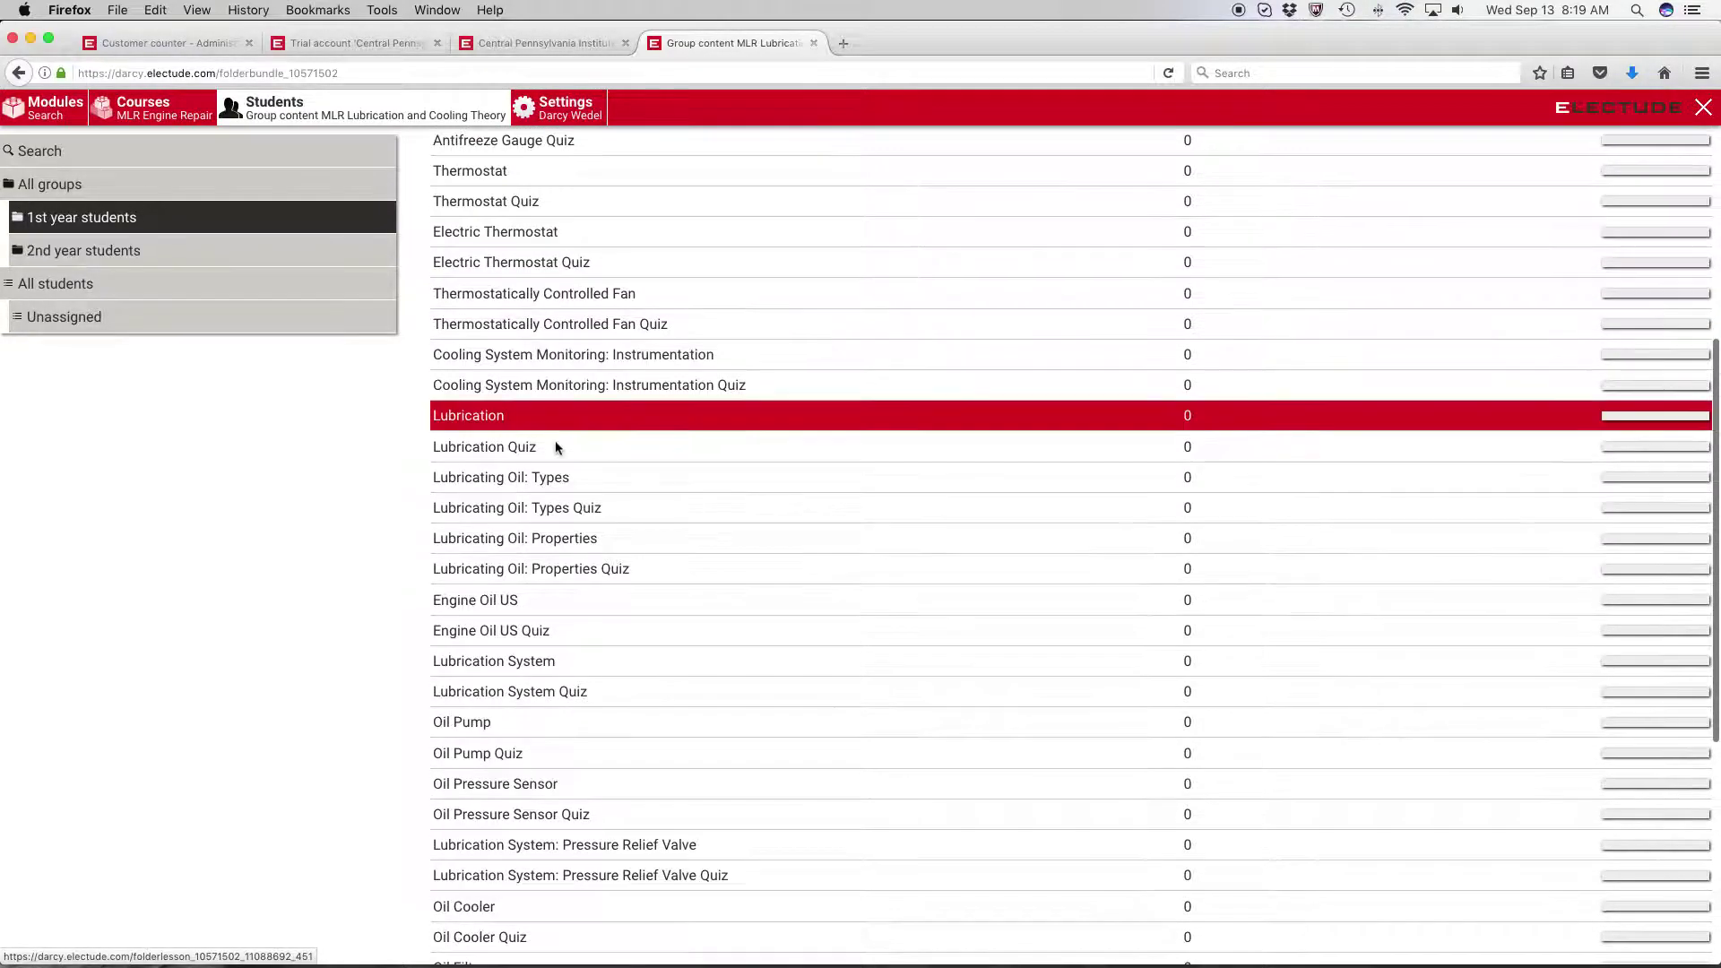
scroll(557, 448, up, 8)
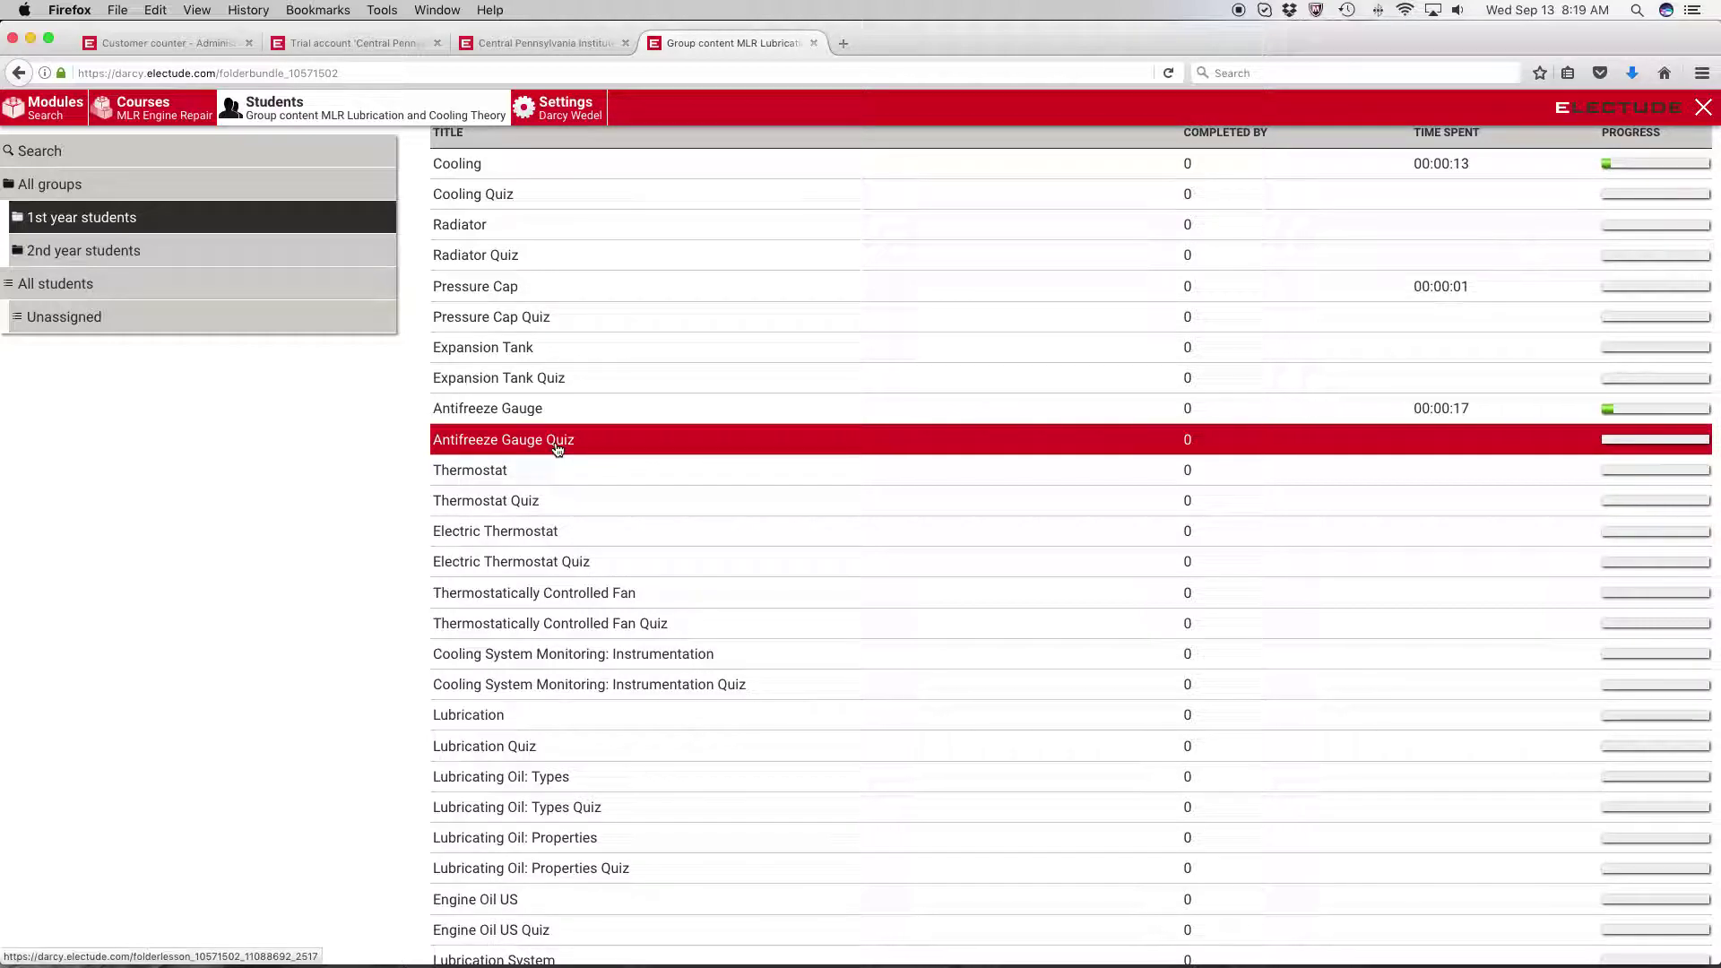
scroll(556, 449, up, 2)
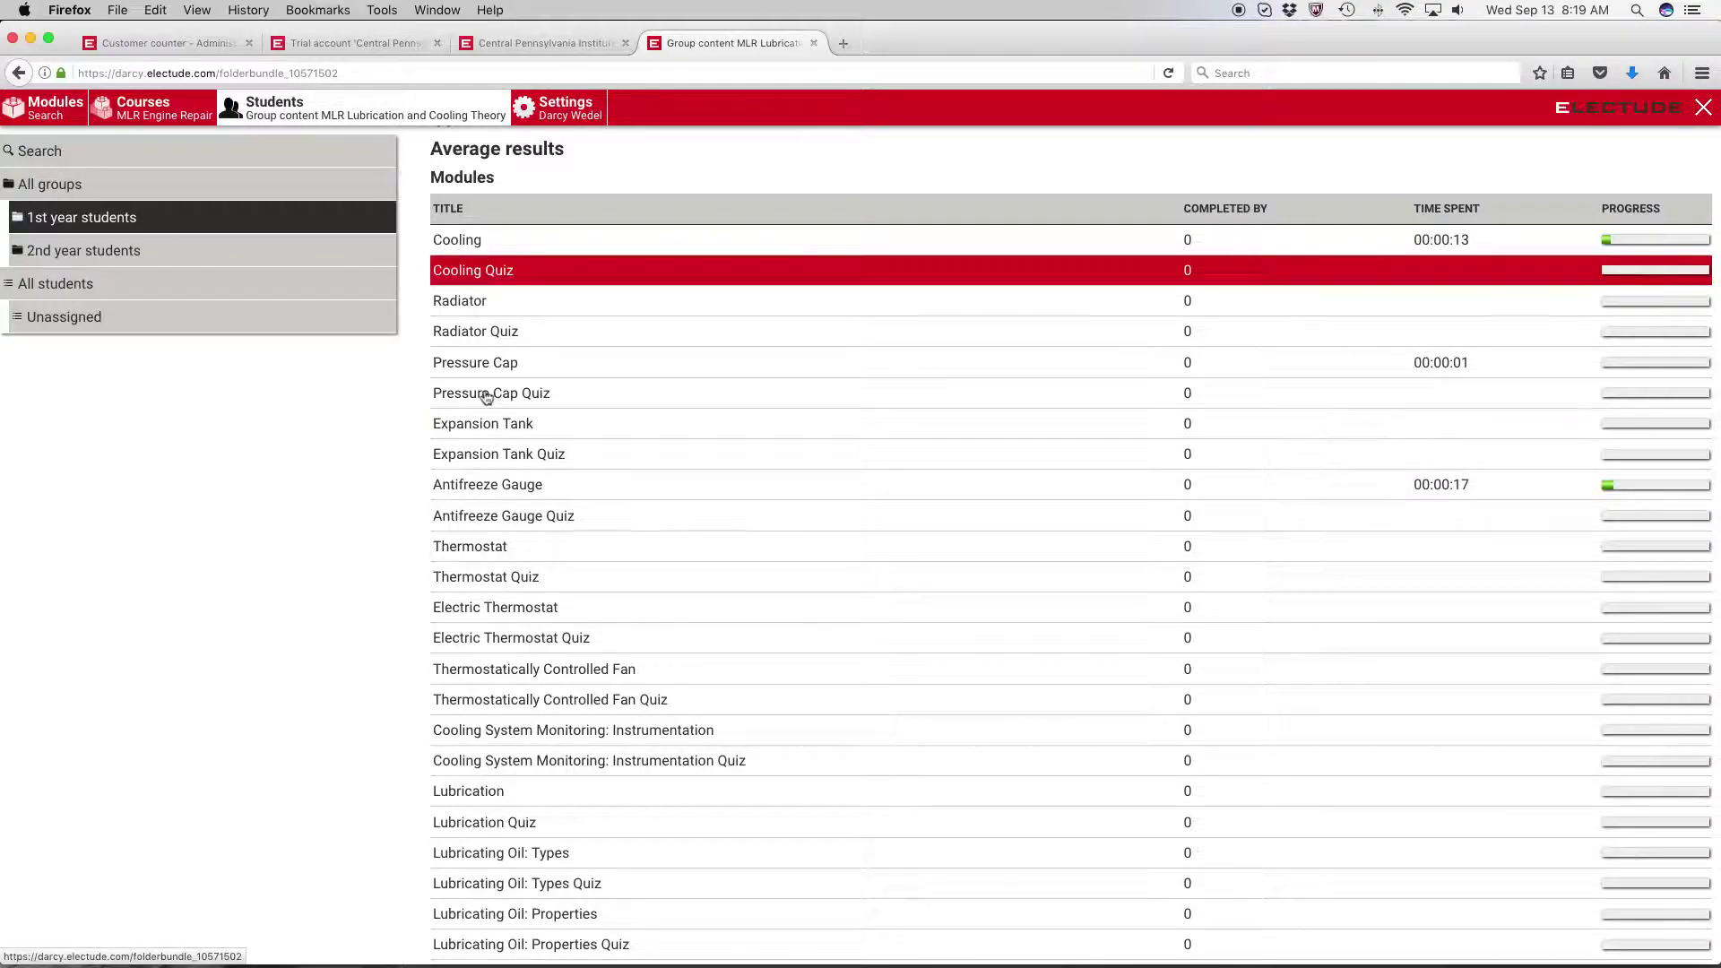
scroll(488, 398, up, 2)
Step: Return to the 1st year students group, check which modules its add form offers, and cancel without adding one
click(544, 148)
scroll(574, 217, down, 2)
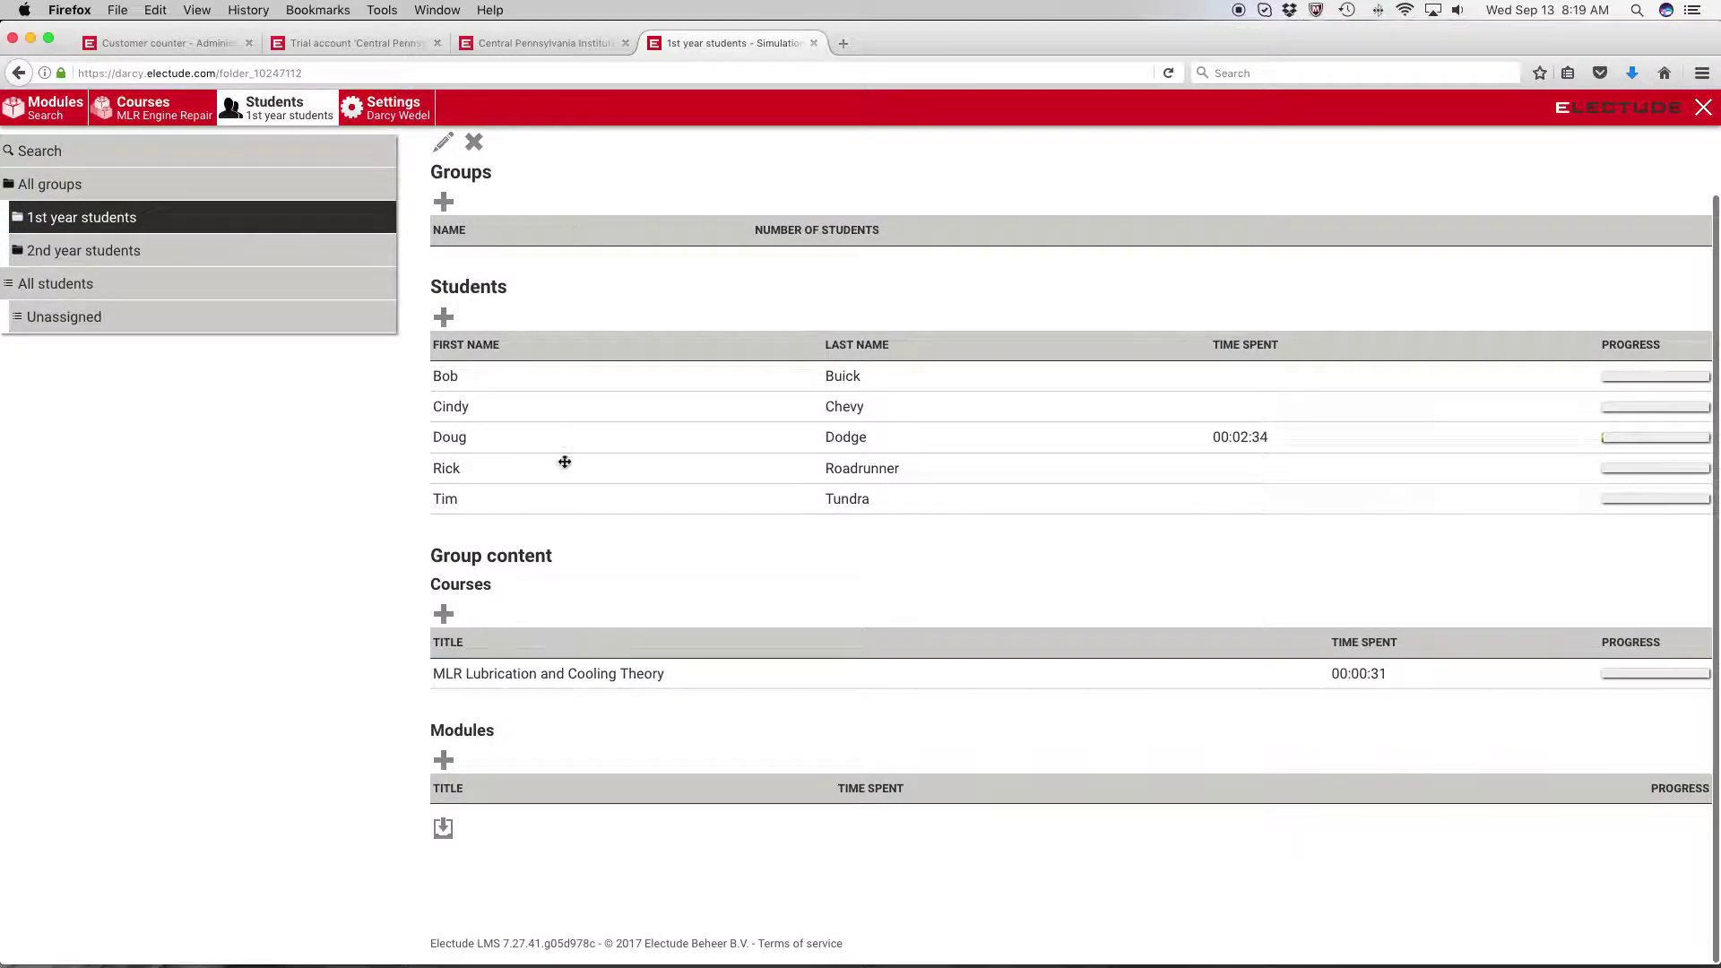
click(444, 760)
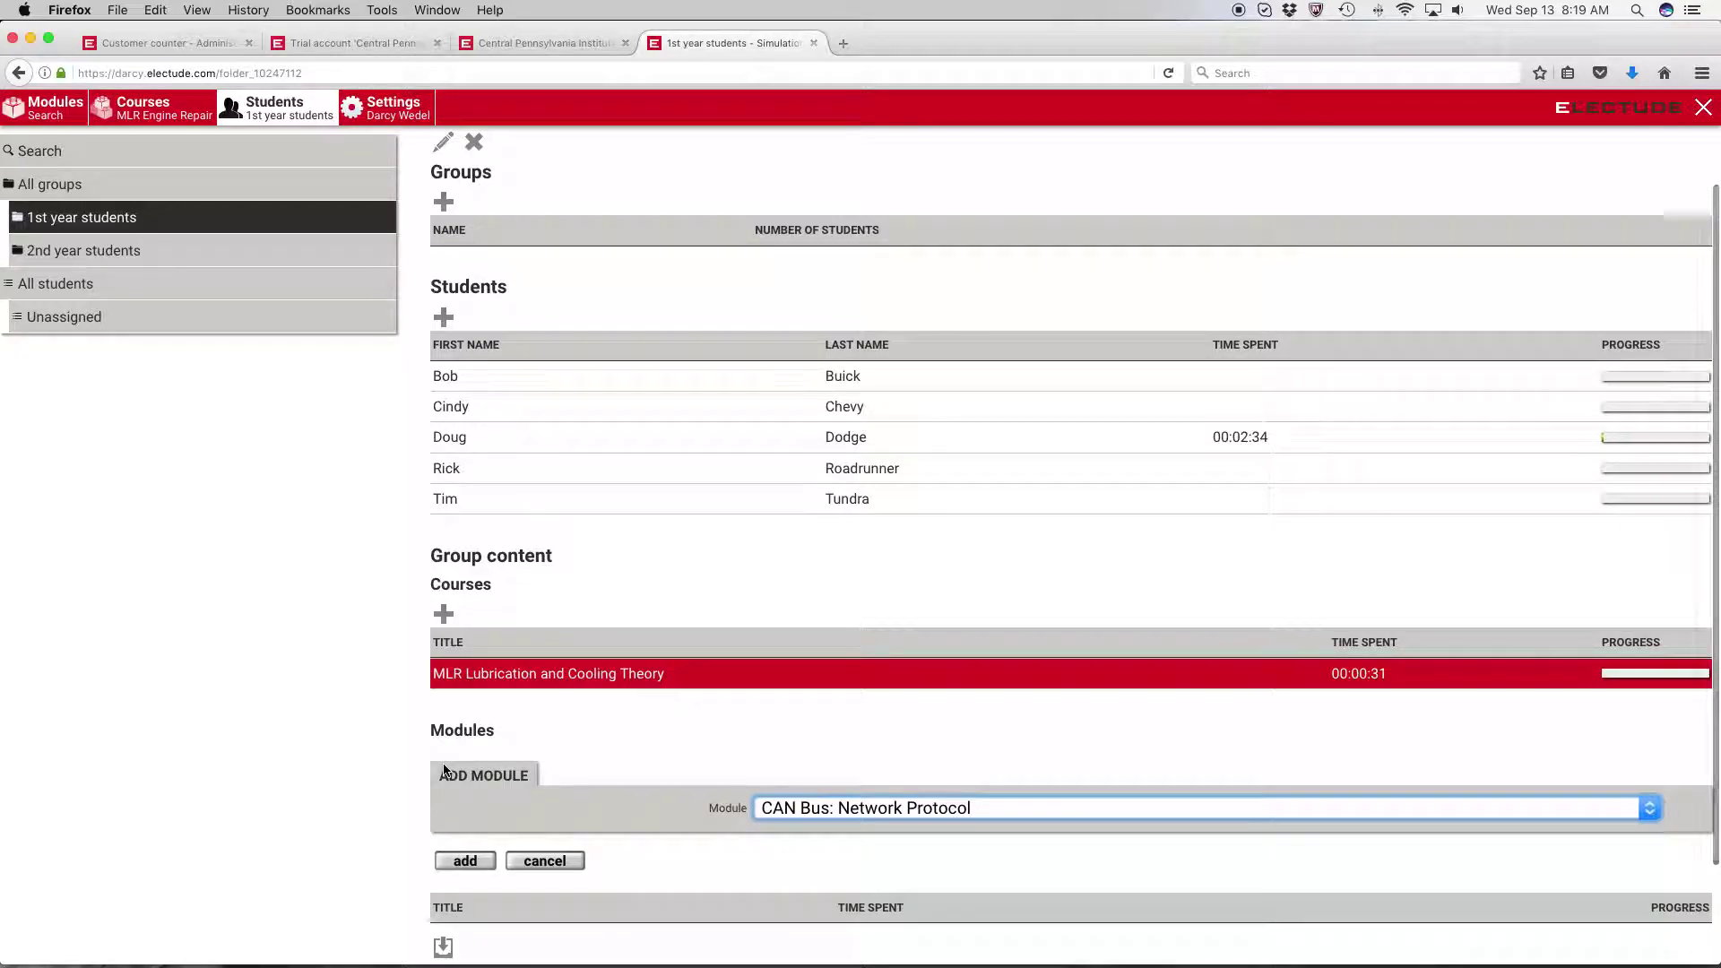
click(1647, 809)
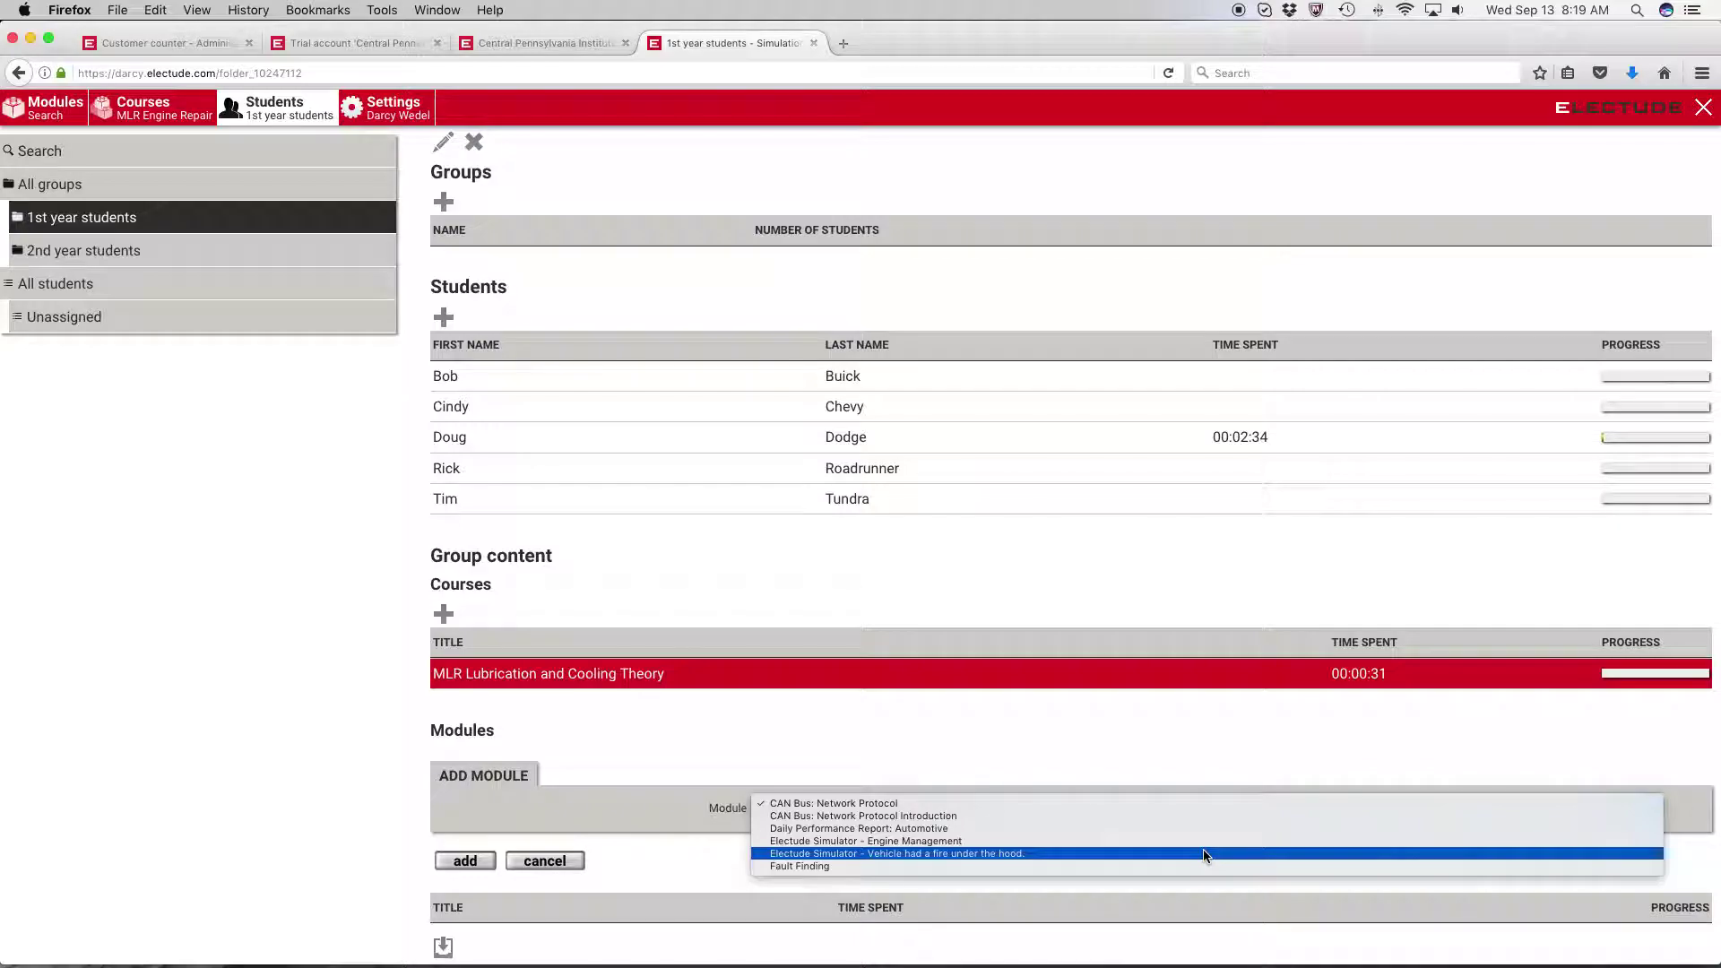
click(548, 862)
click(554, 868)
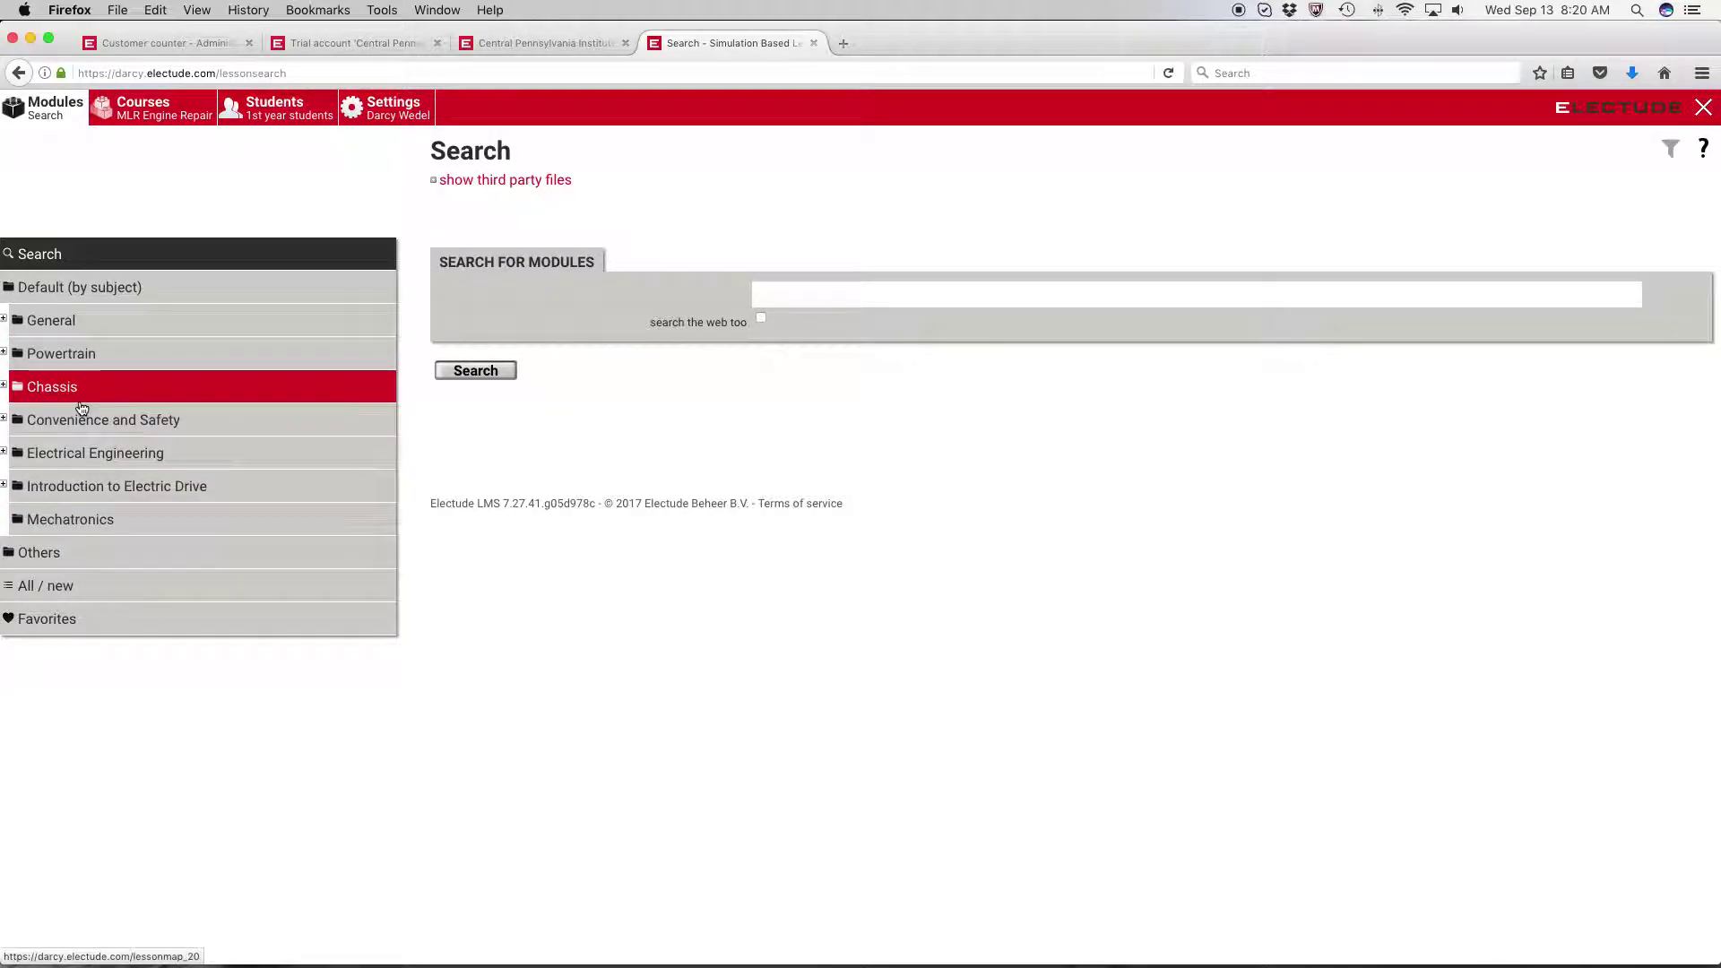
Step: Open the Lubrication folder under Powertrain in the module library and browse its modules
click(86, 360)
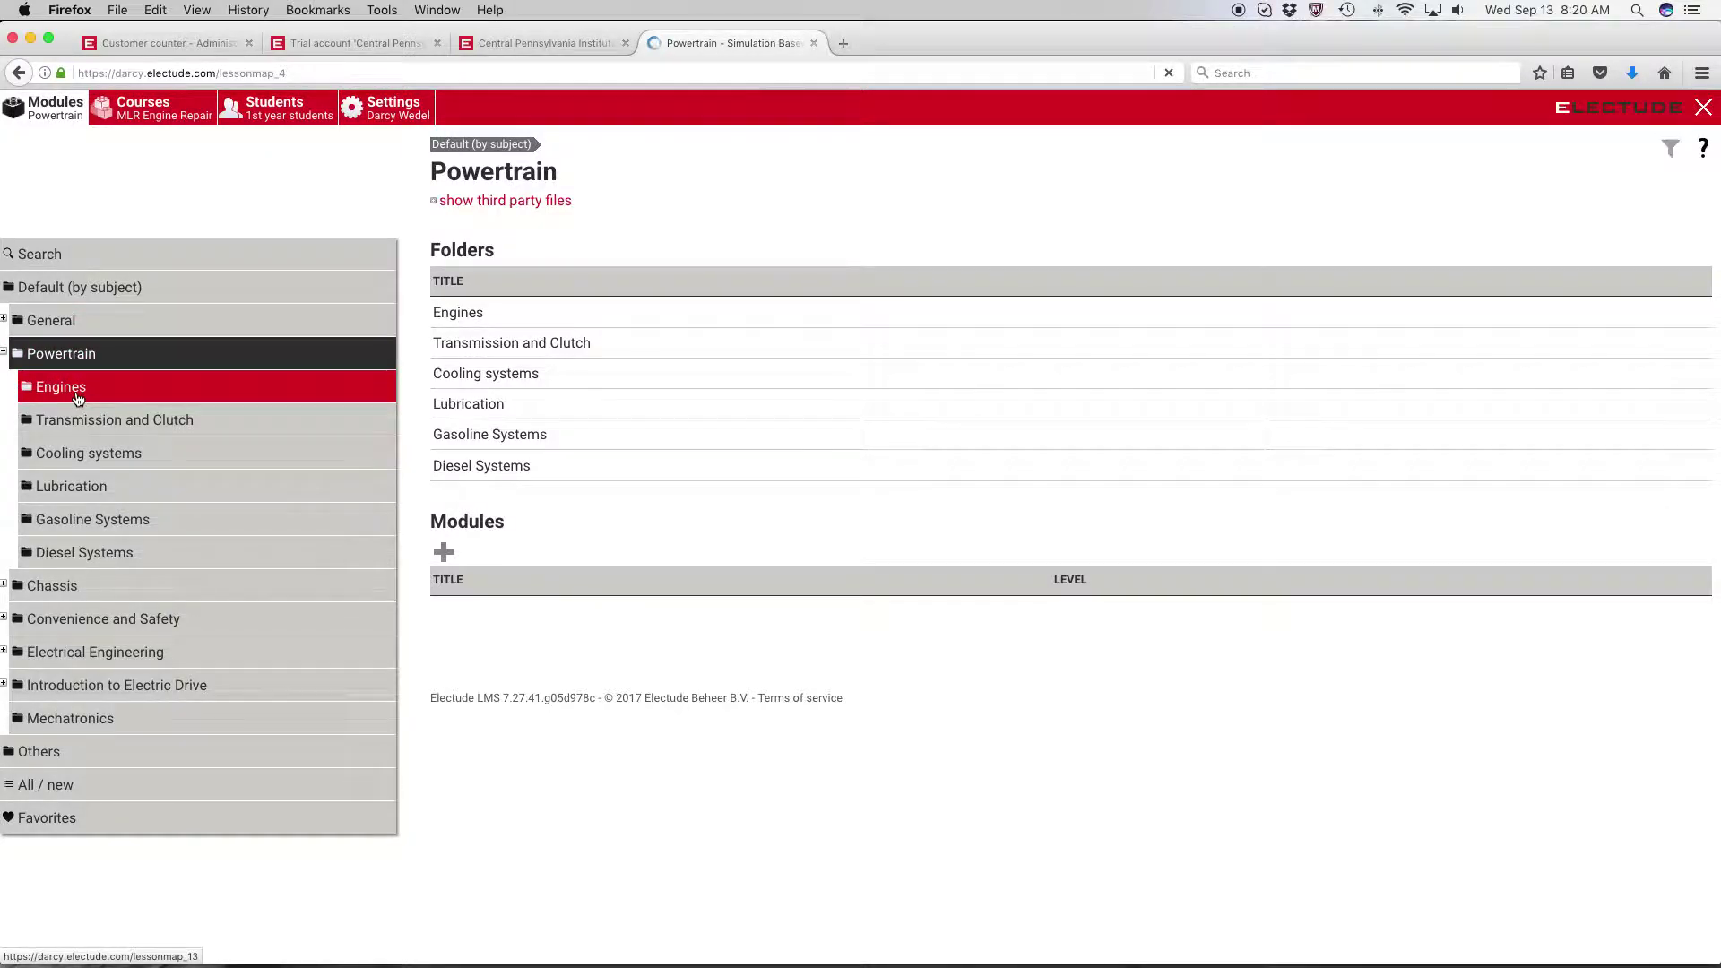
click(77, 396)
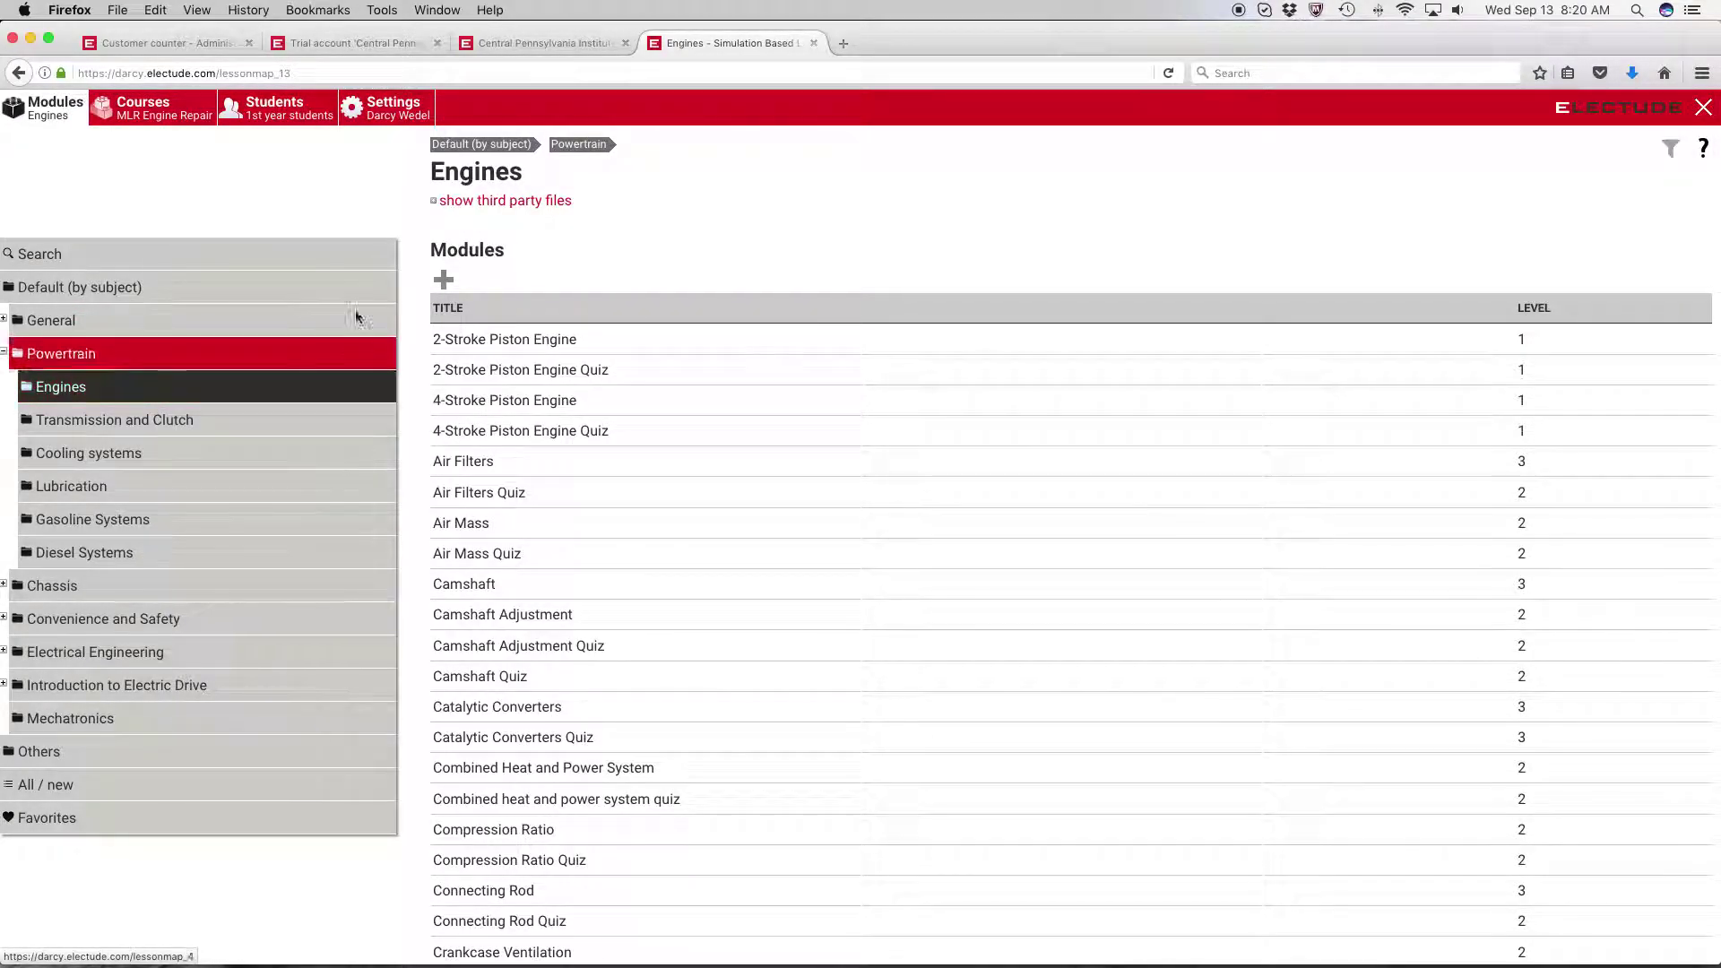
click(578, 145)
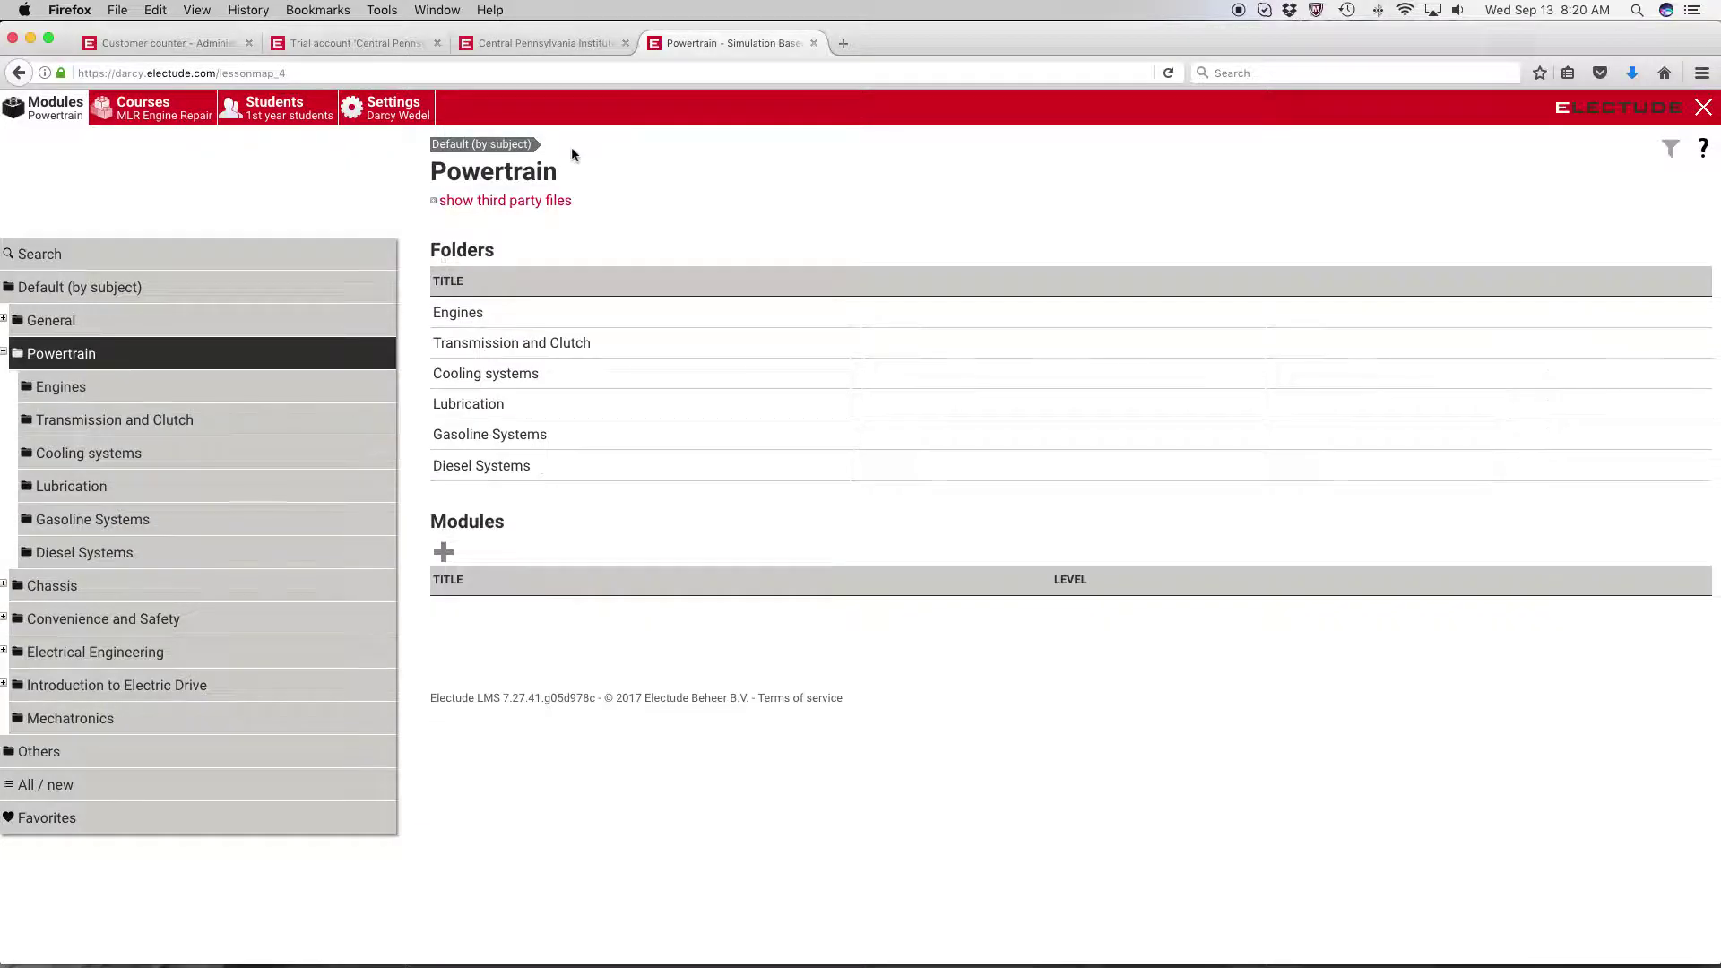
click(487, 405)
scroll(600, 428, down, 3)
scroll(600, 427, down, 3)
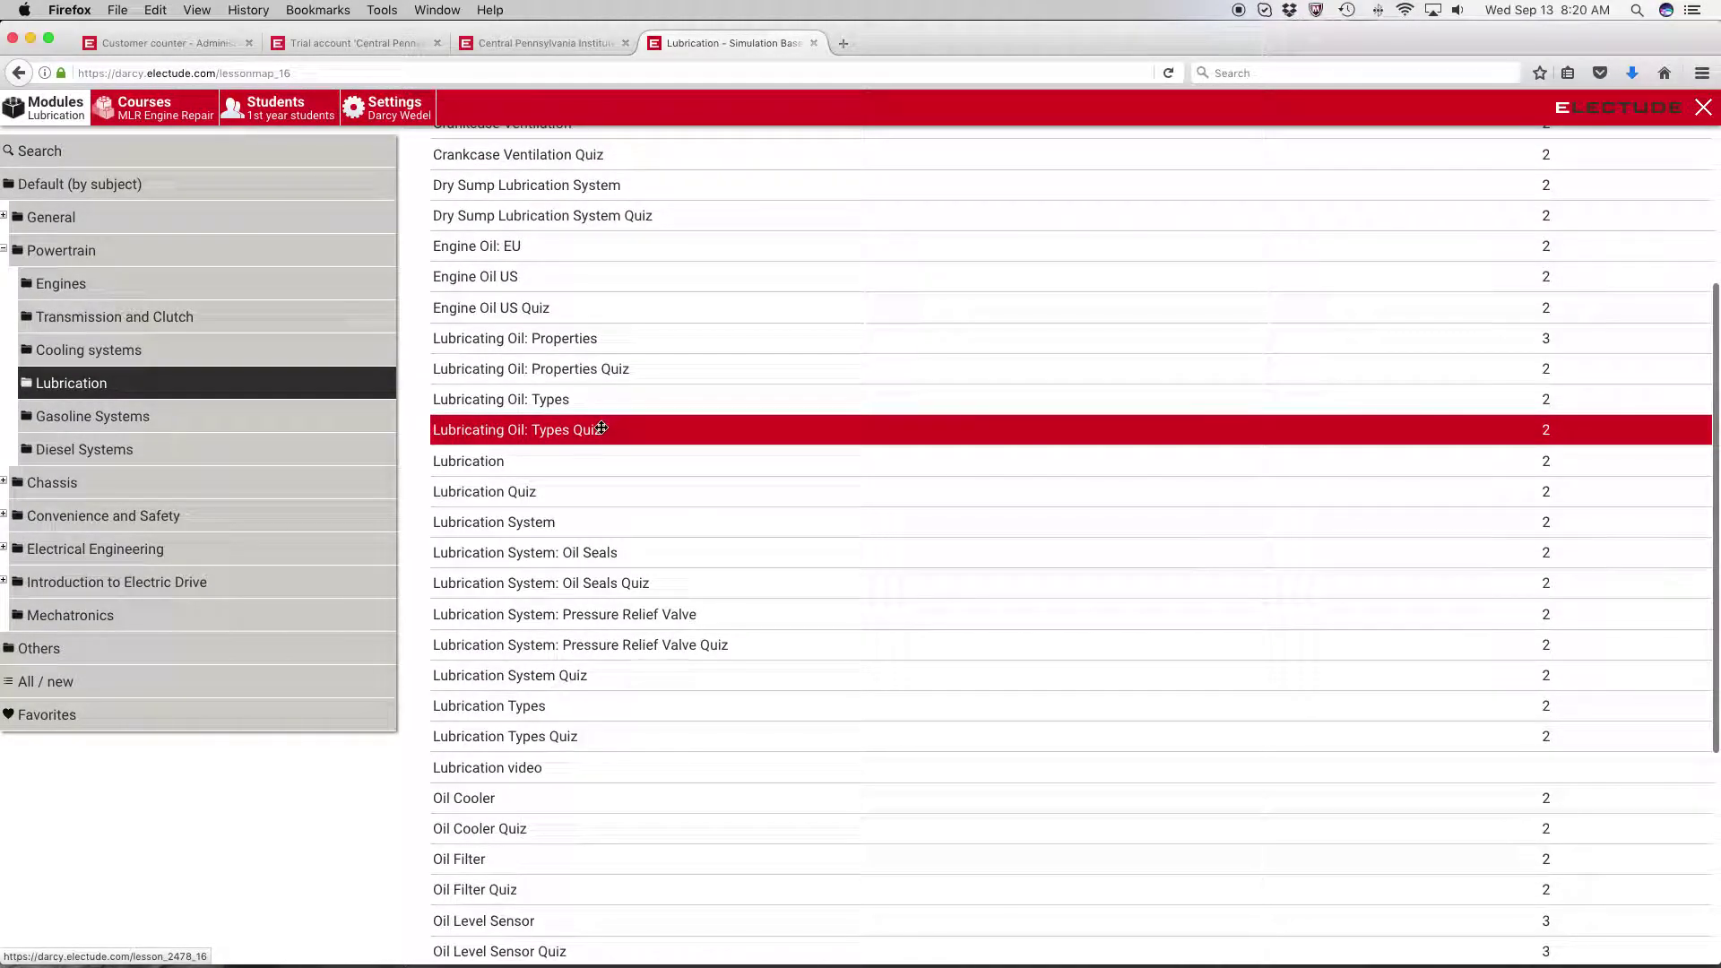
scroll(601, 427, up, 4)
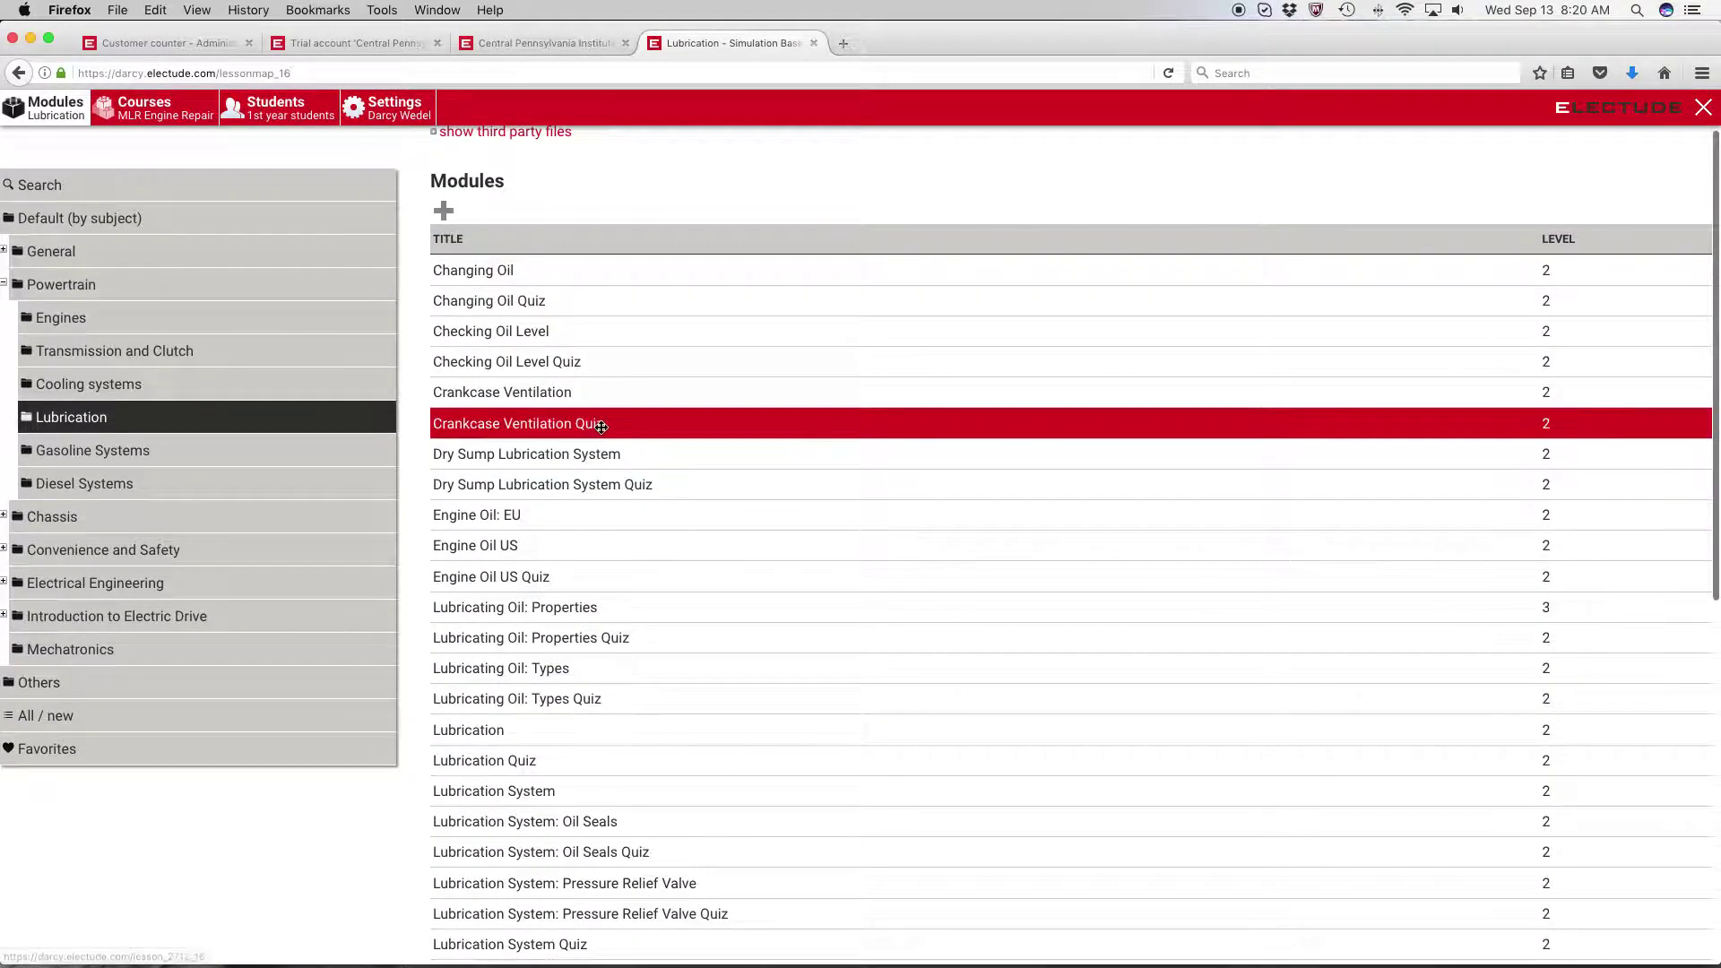
Step: Assign the Changing Oil, Lubrication, Oil Filter and Oil Pump modules to the 1st year students group
scroll(498, 265, down, 1)
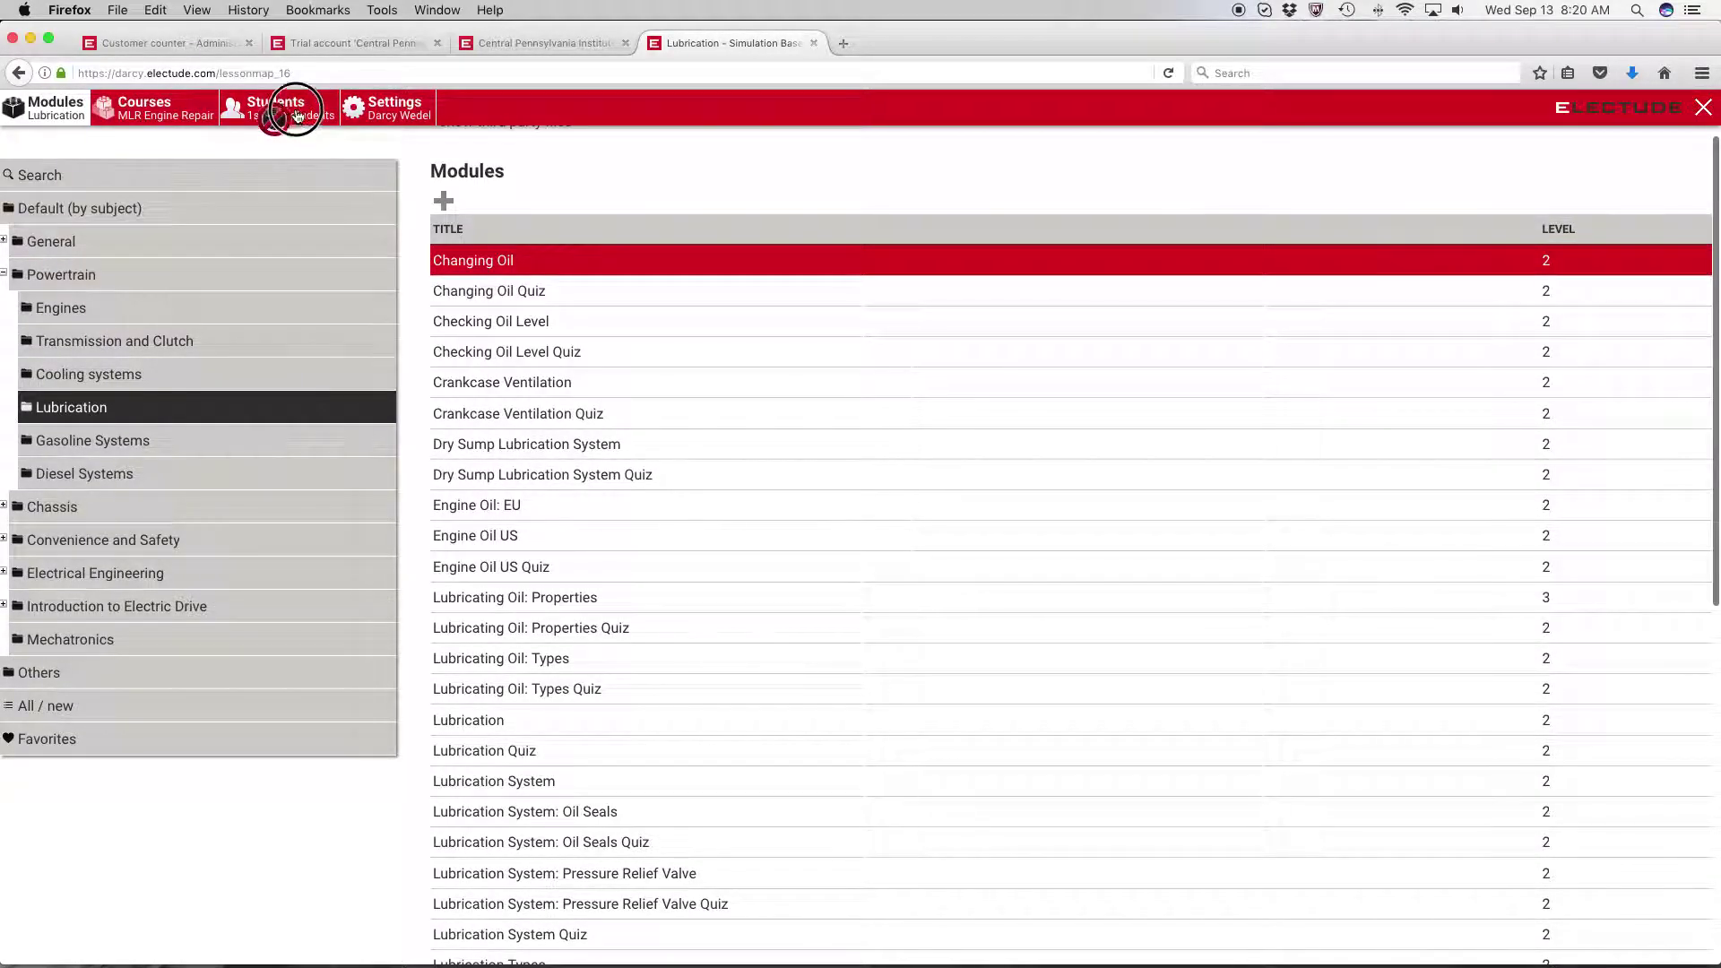
scroll(573, 317, down, 3)
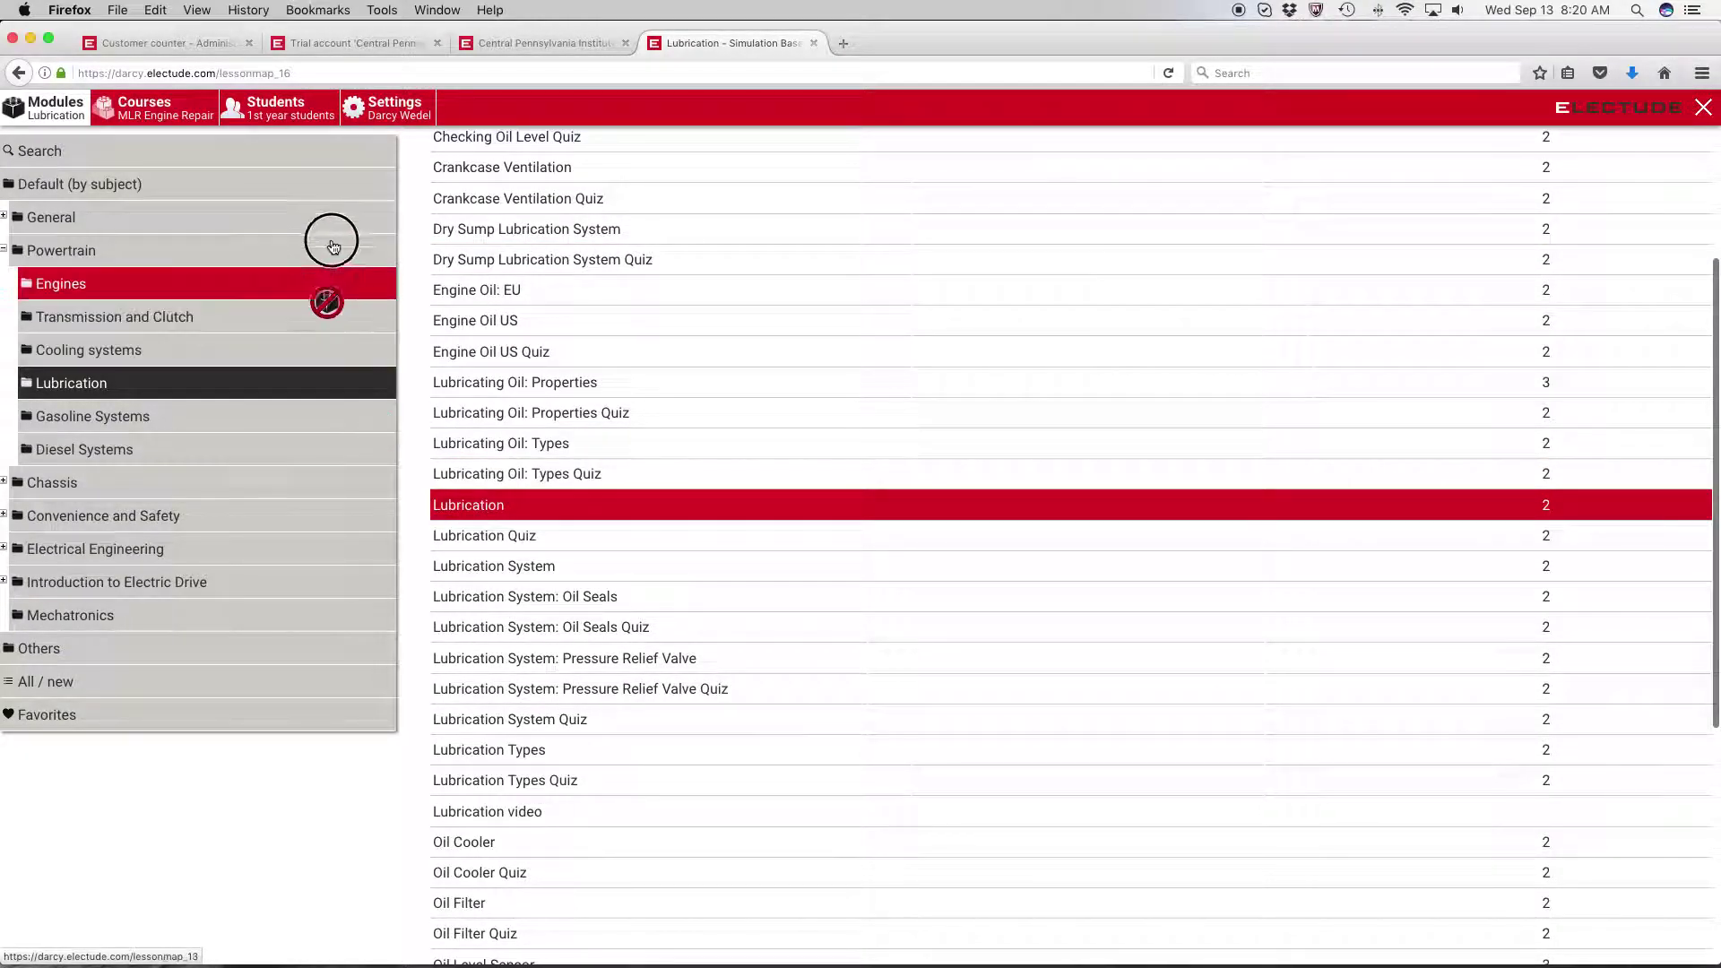
scroll(704, 463, down, 2)
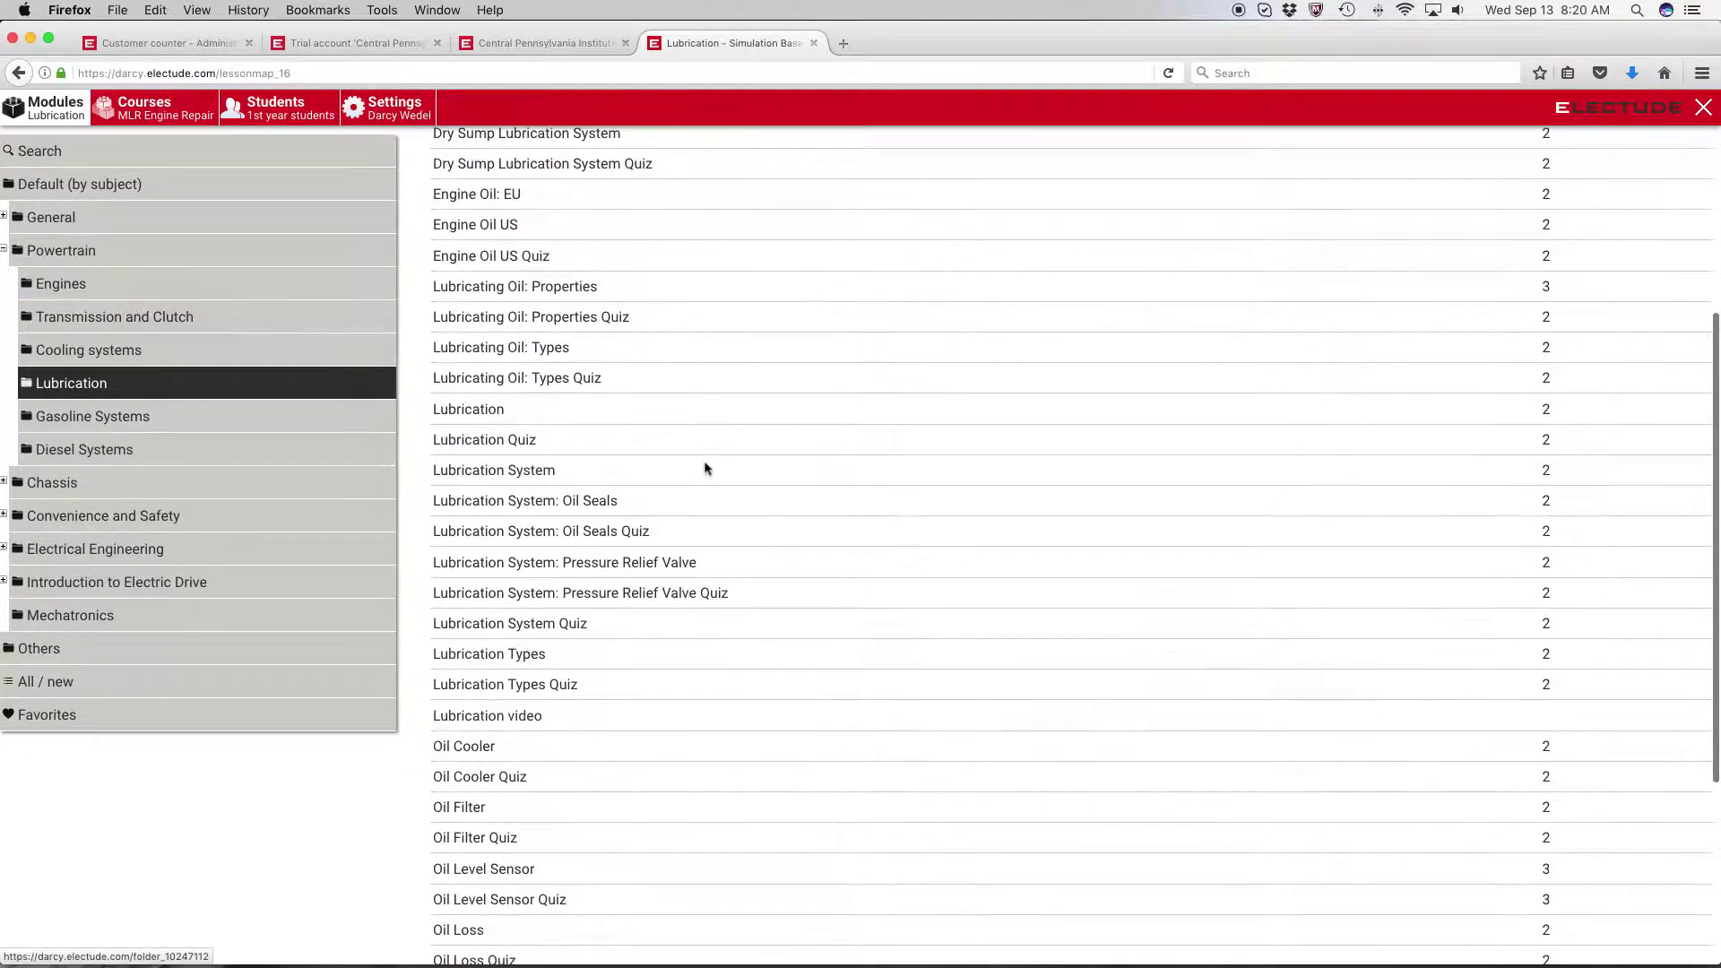
scroll(705, 463, down, 2)
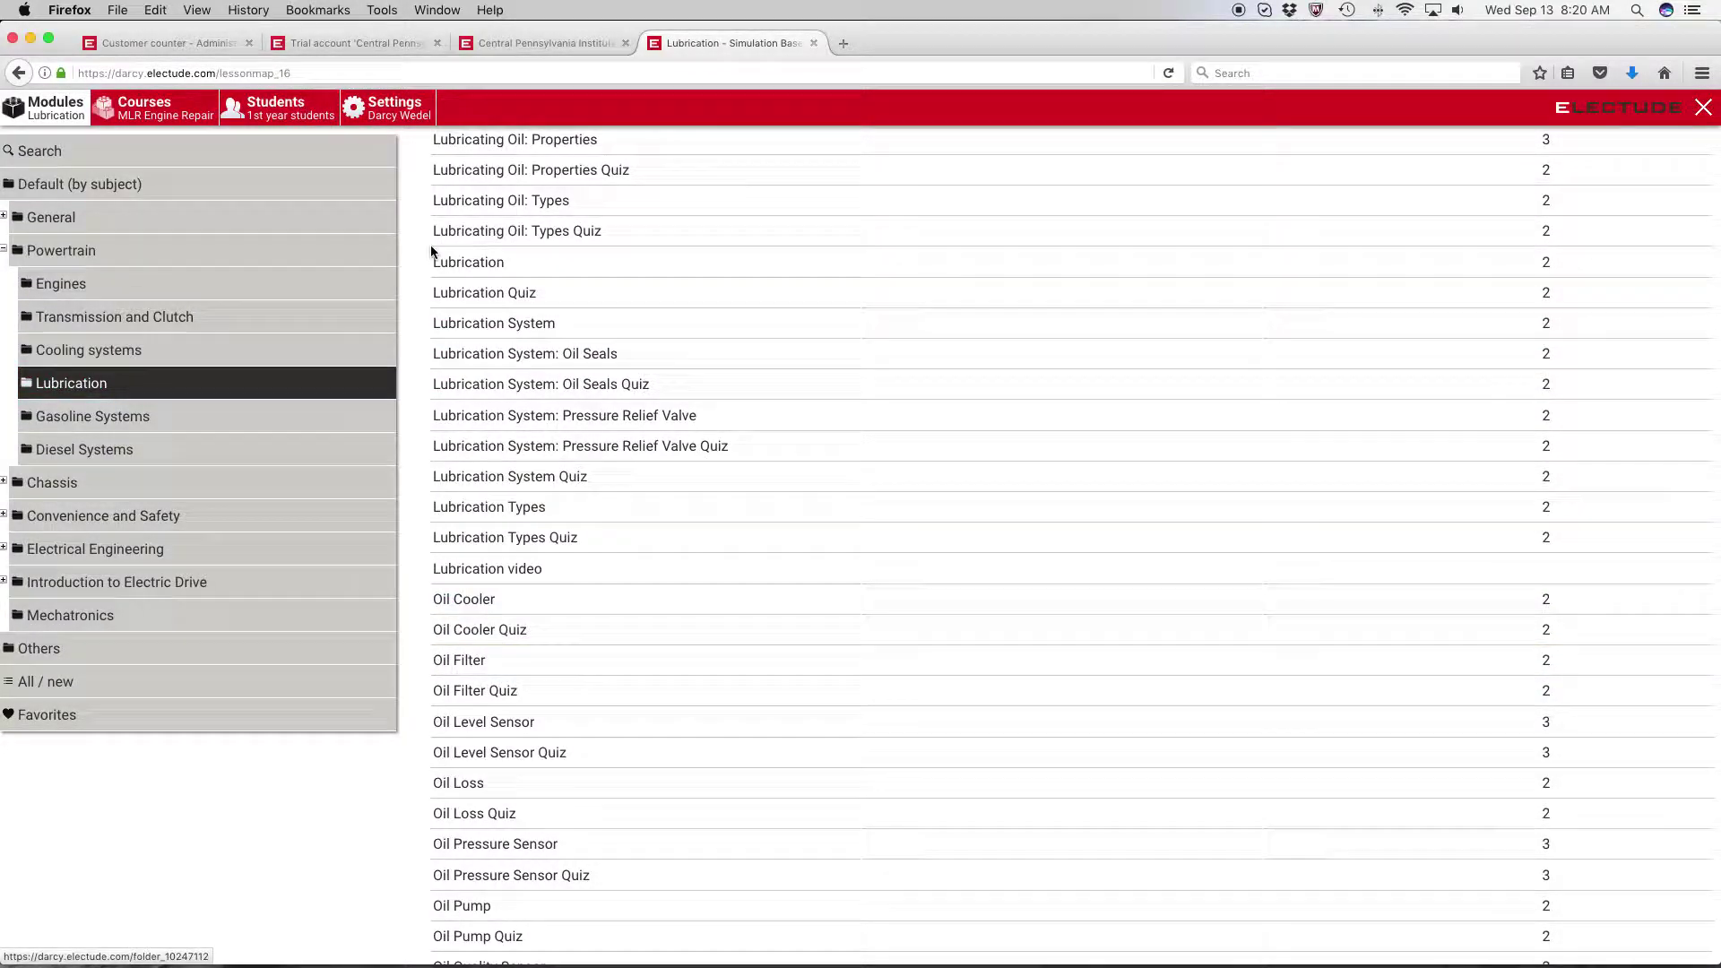
scroll(669, 432, down, 1)
scroll(669, 432, down, 3)
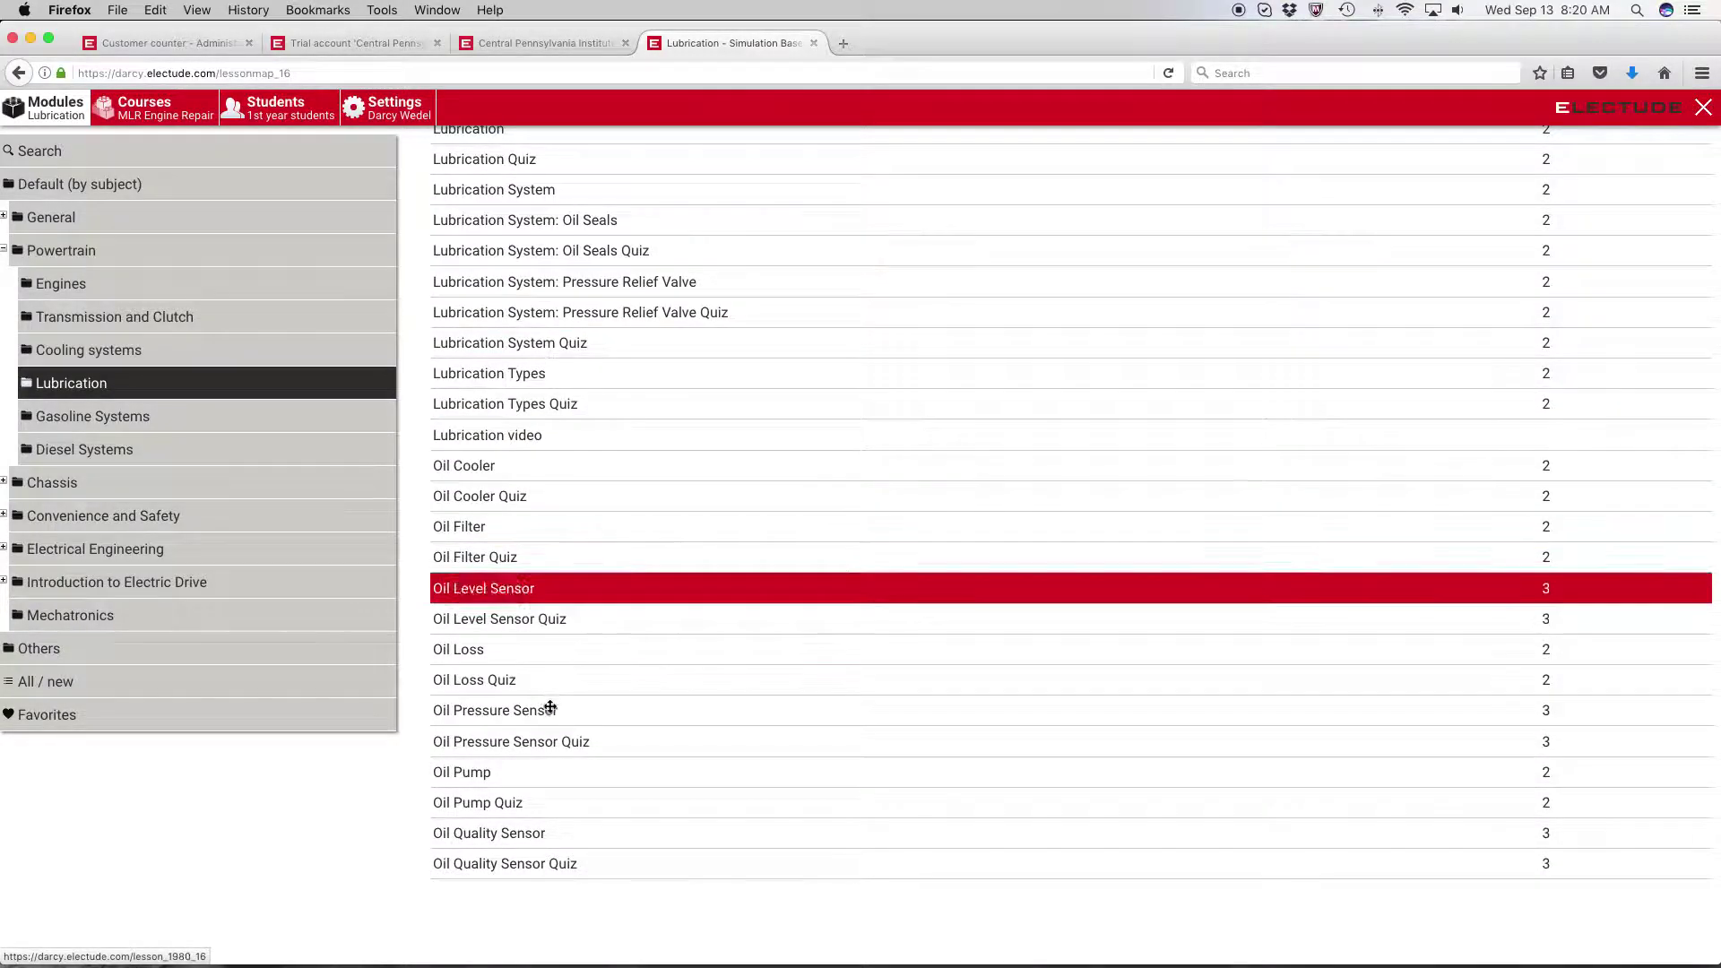
click(502, 773)
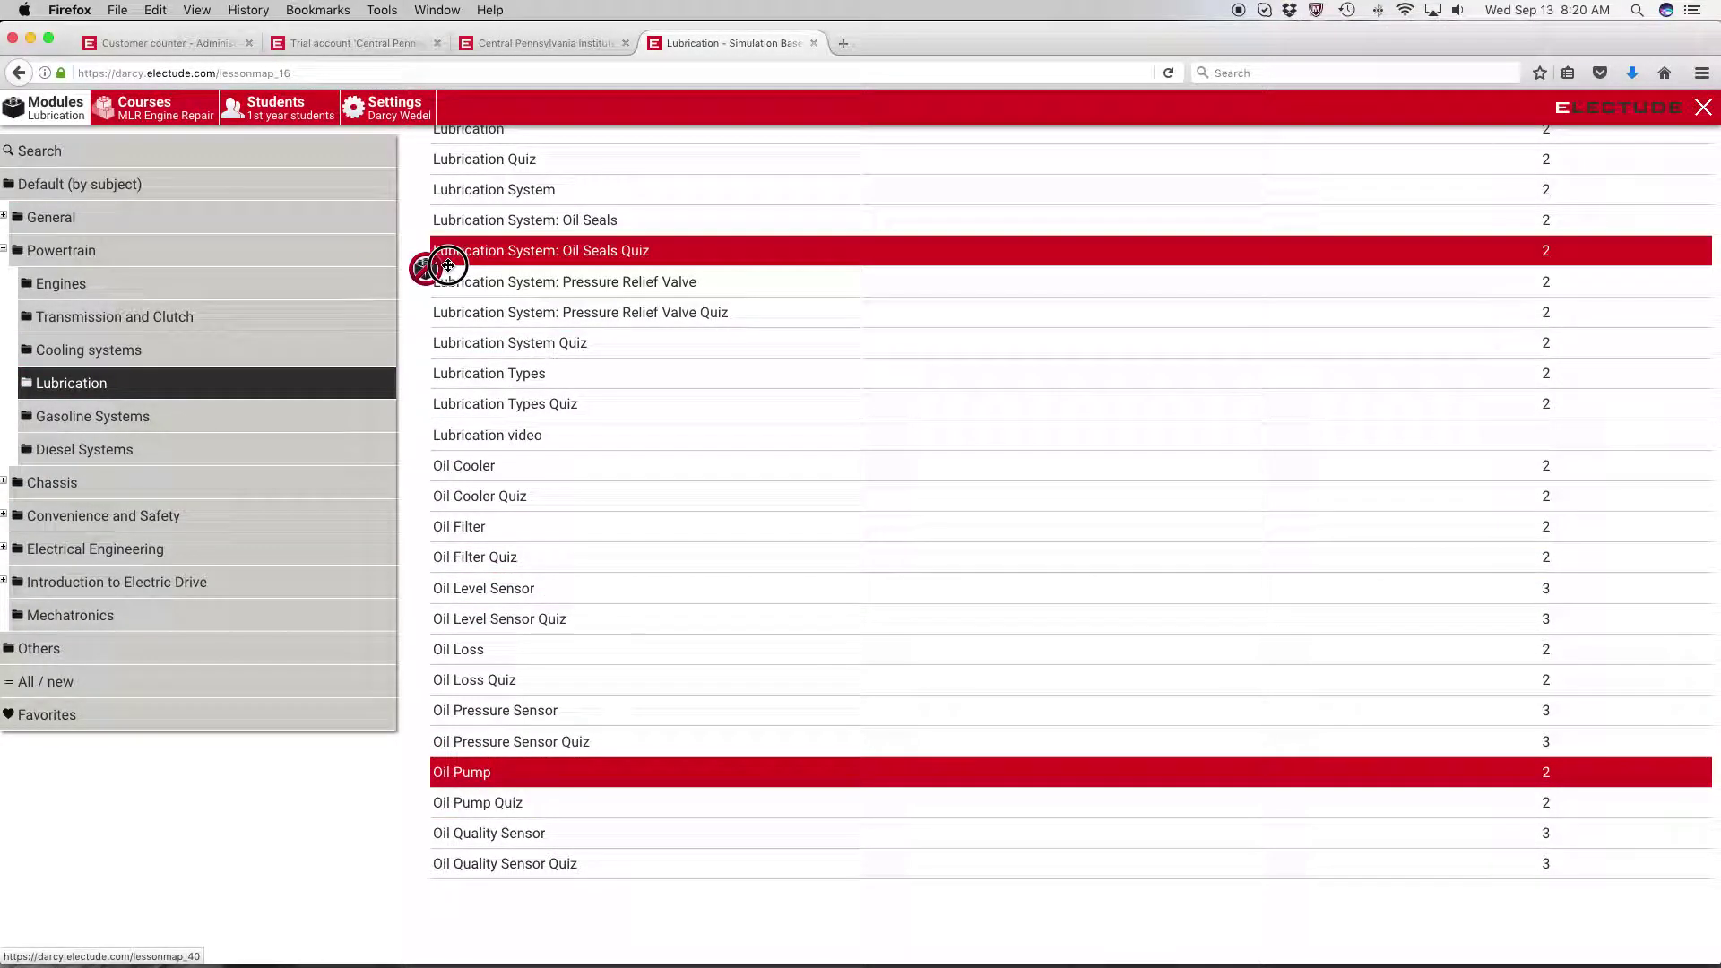
Step: Check the modules assigned to the 1st year students group, then exit to the Electude start page
click(308, 105)
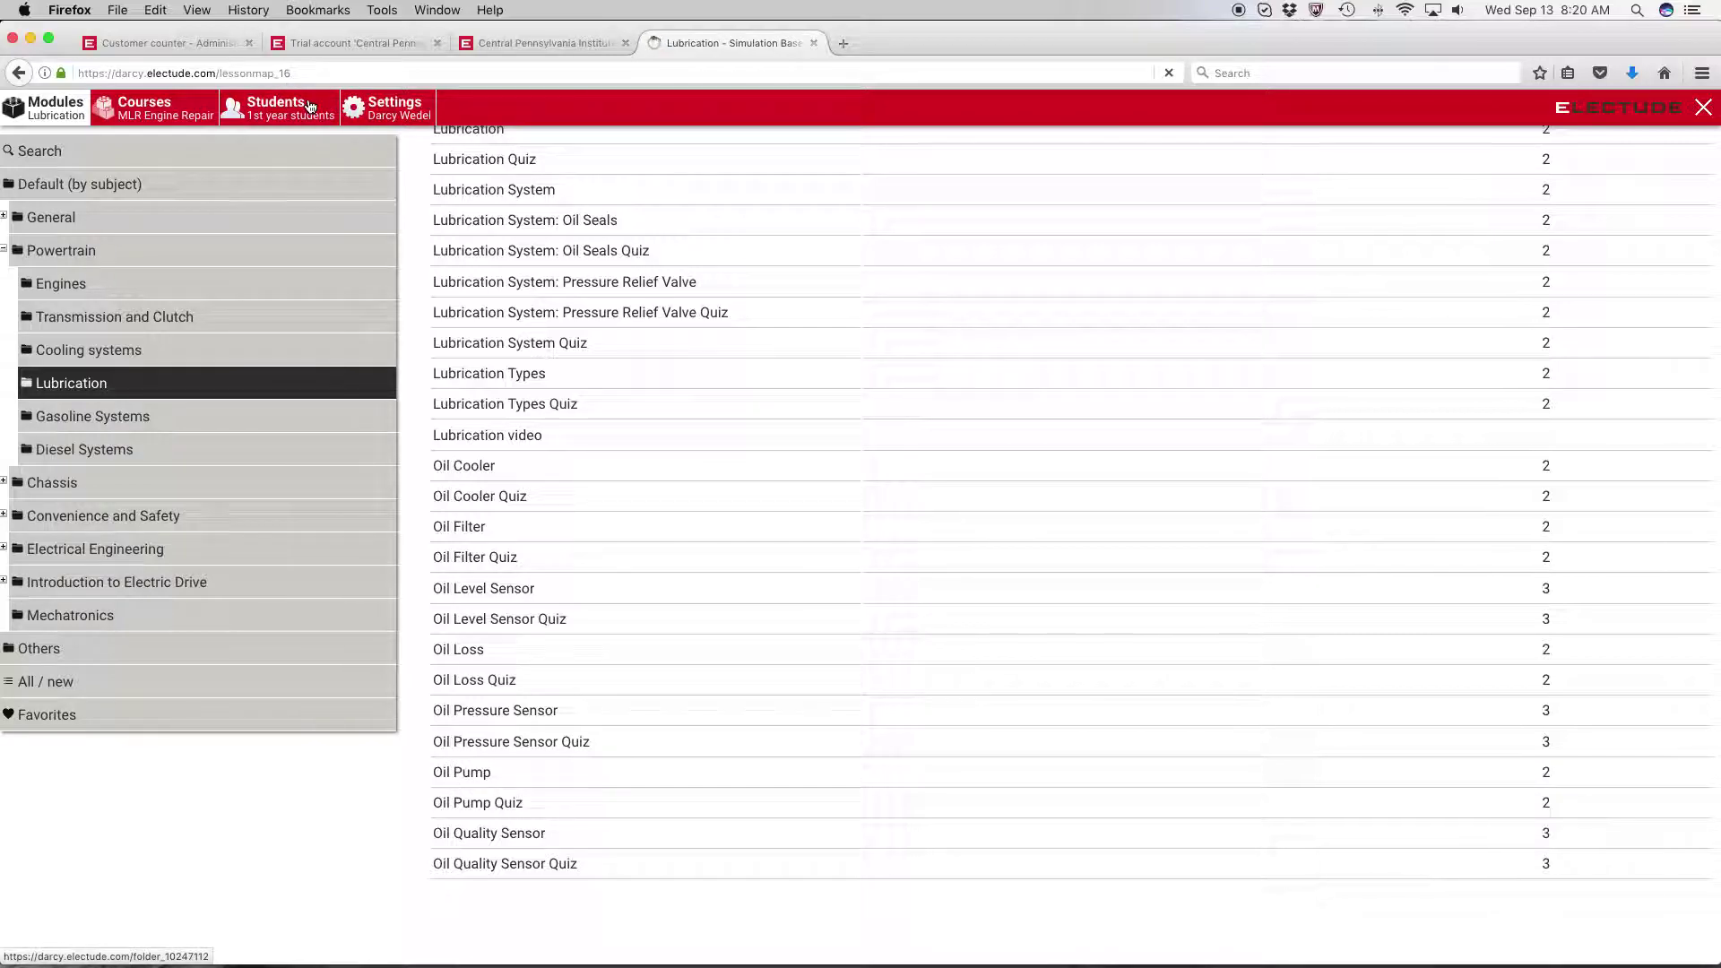
scroll(487, 338, down, 4)
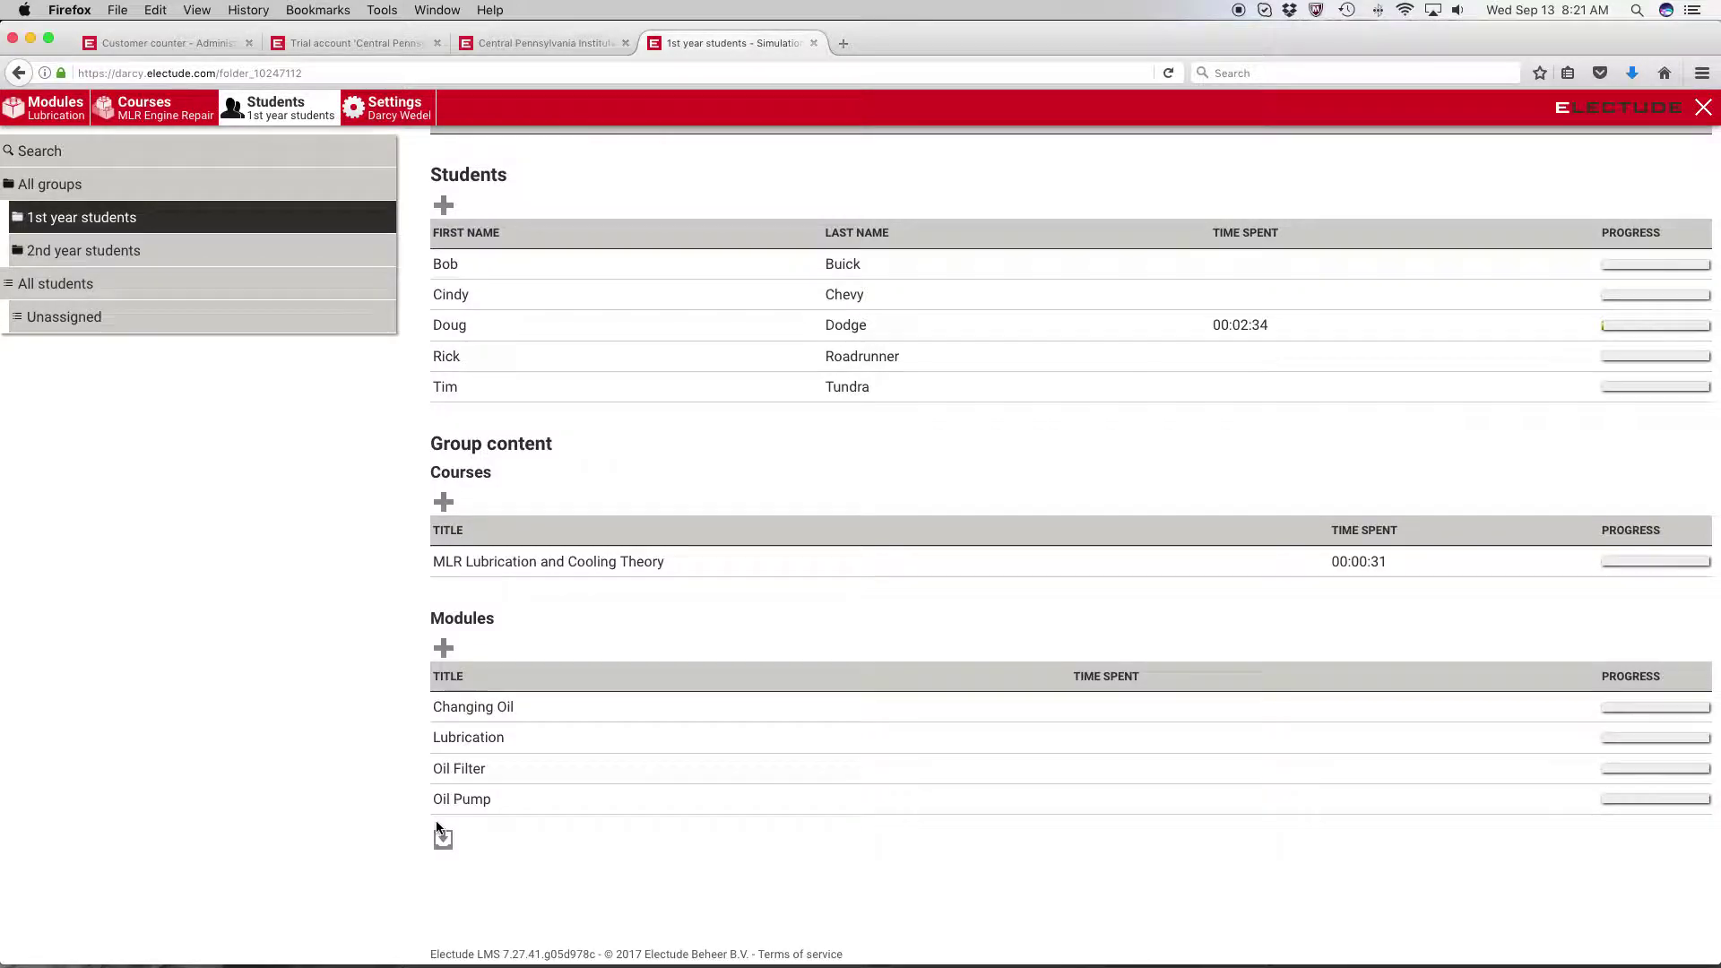
click(1703, 113)
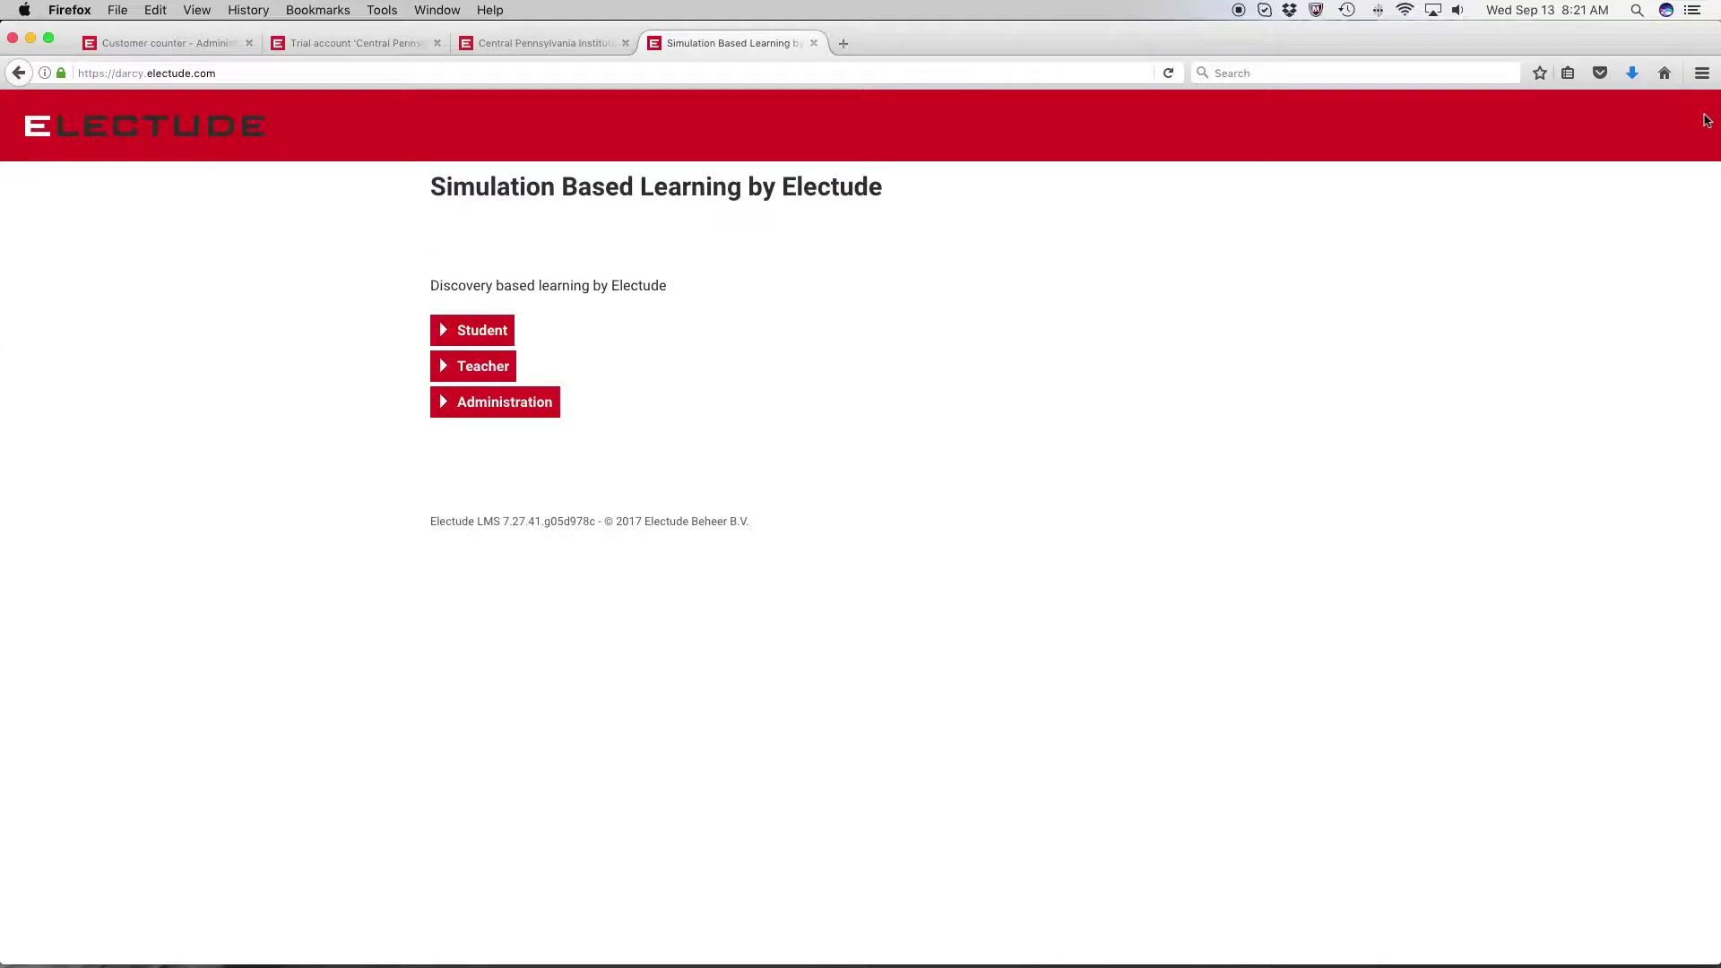
Step: Log in to the student portal with the student's username and password, and decline saving the login in the browser
click(492, 341)
double_click(681, 331)
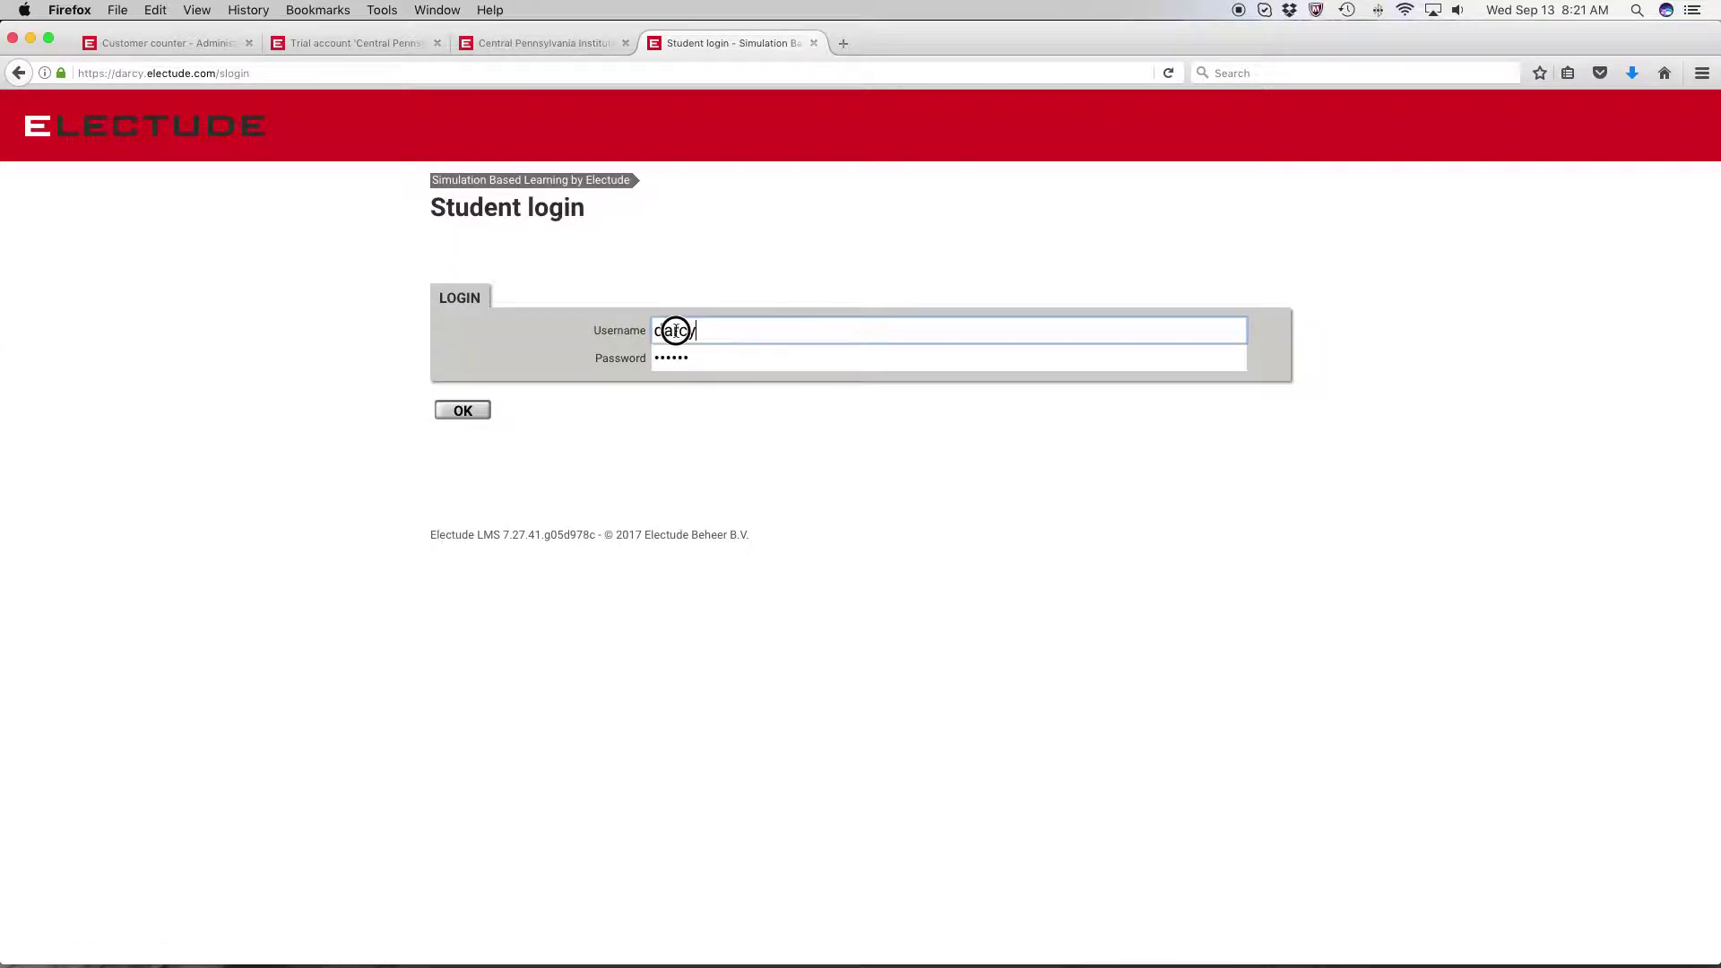
text(cindy)
key(Tab)
text(••)
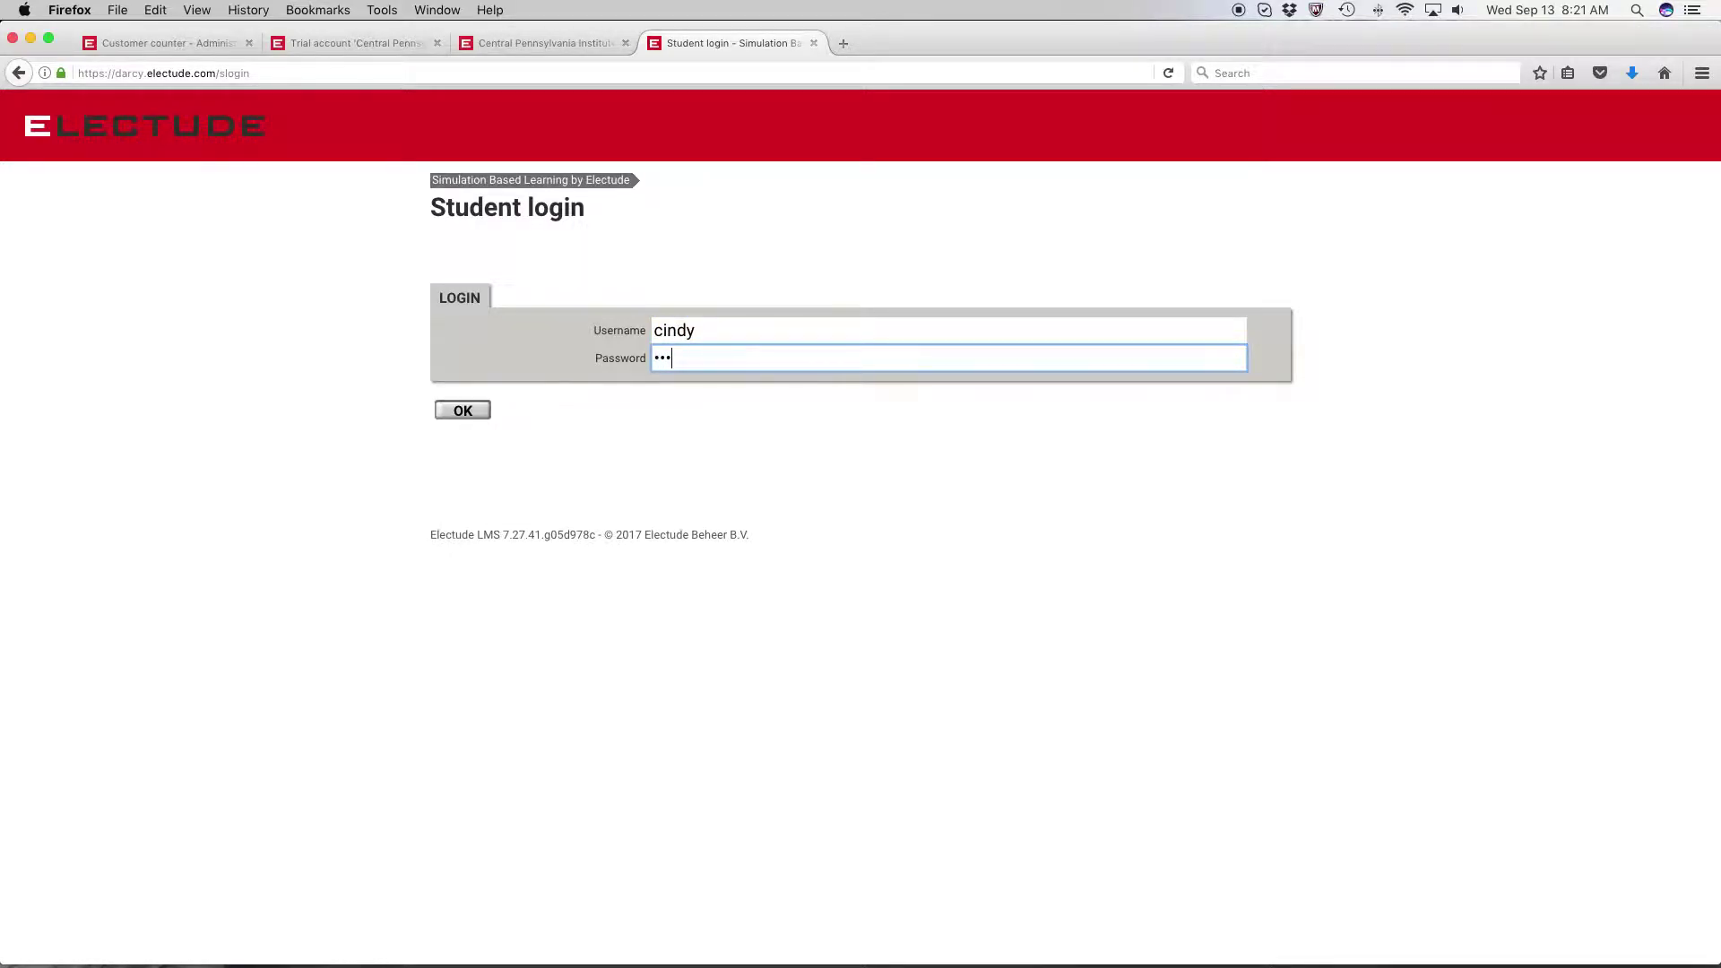
click(454, 411)
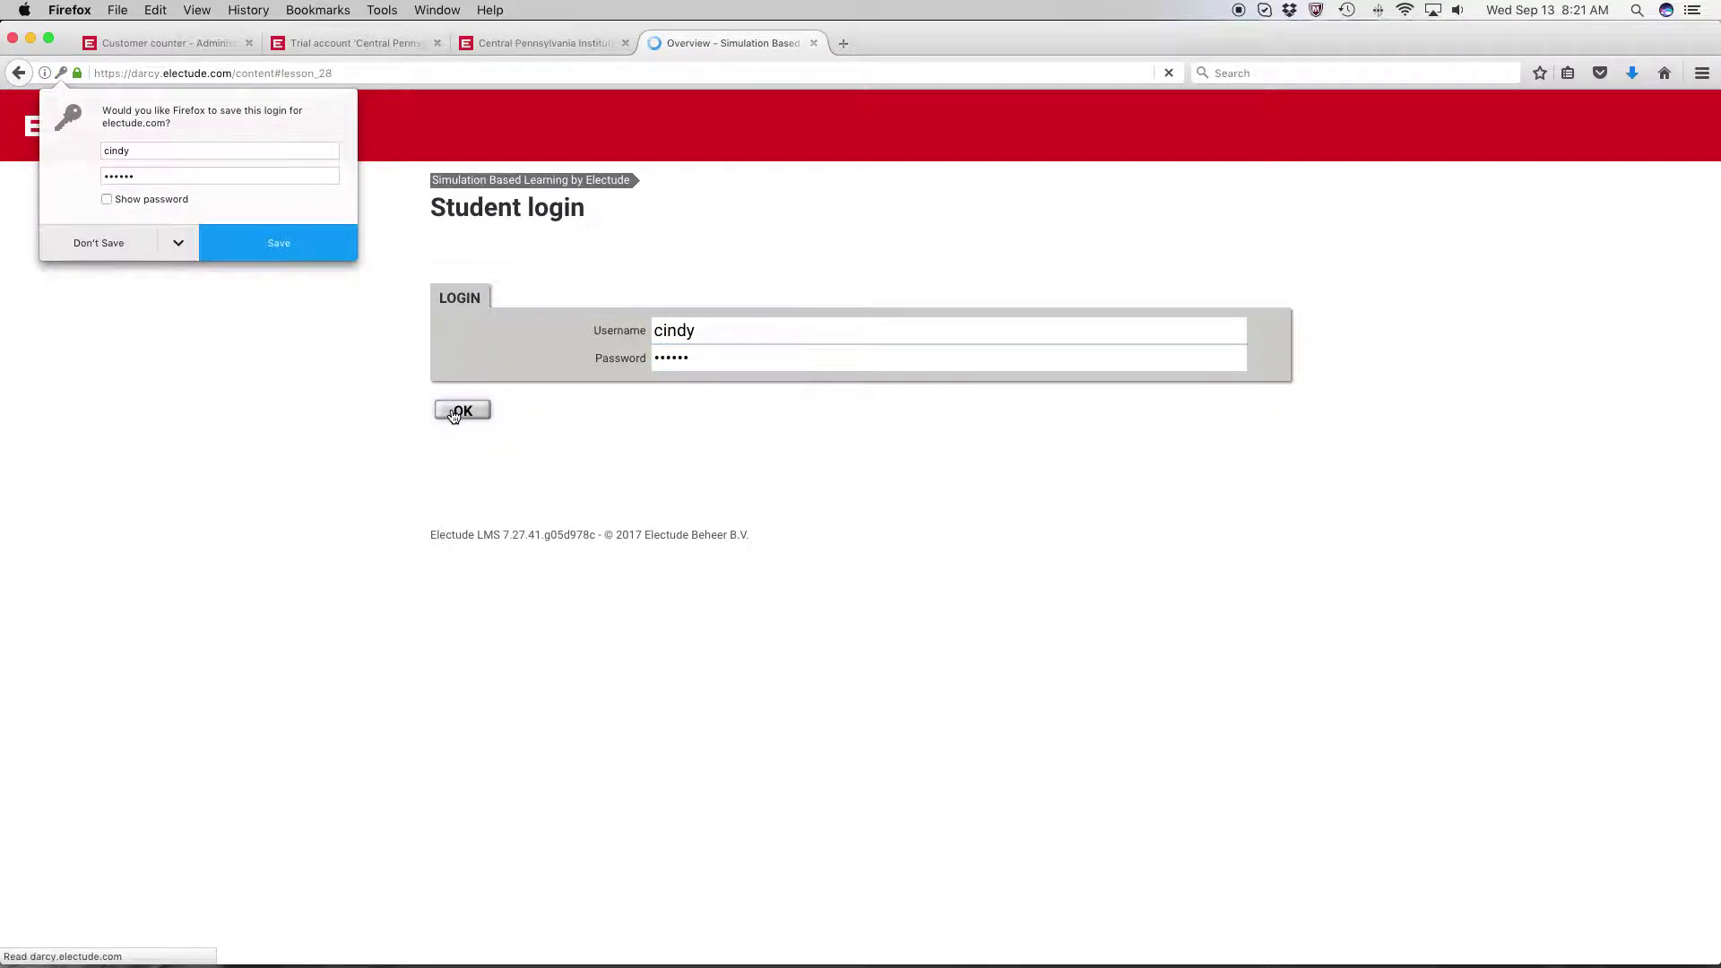
click(87, 246)
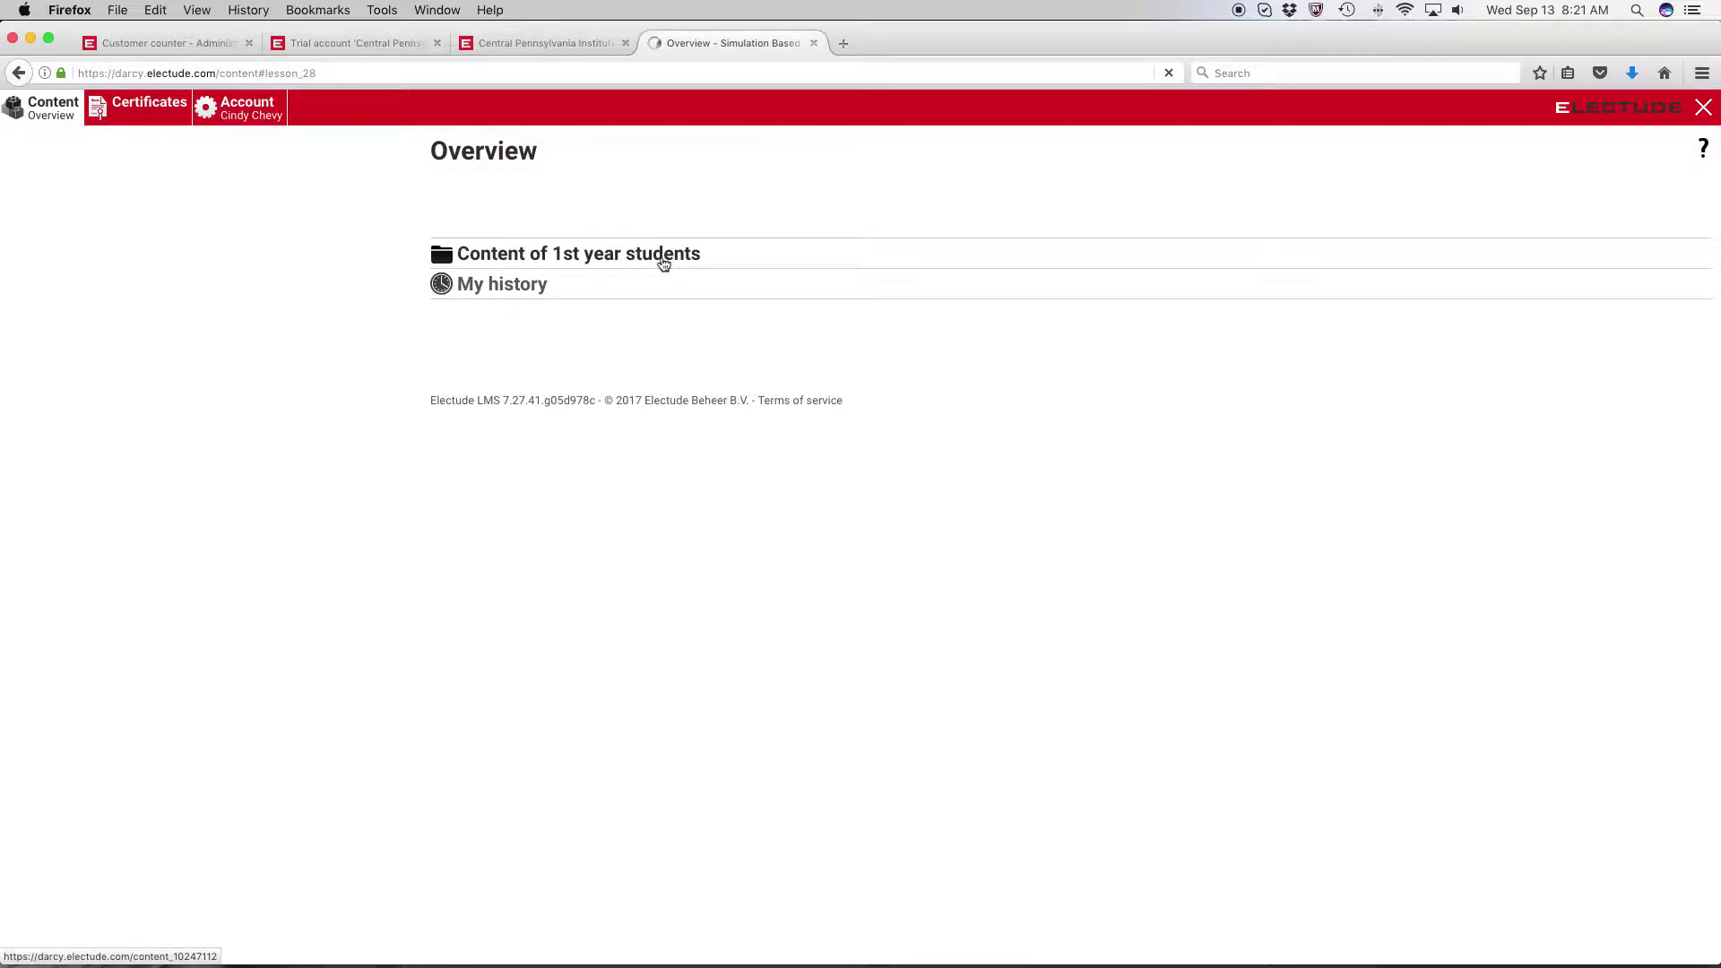
Step: Open the 1st year students content and look through the modules and quizzes in the MLR Lubrication and Cooling Theory course
click(664, 263)
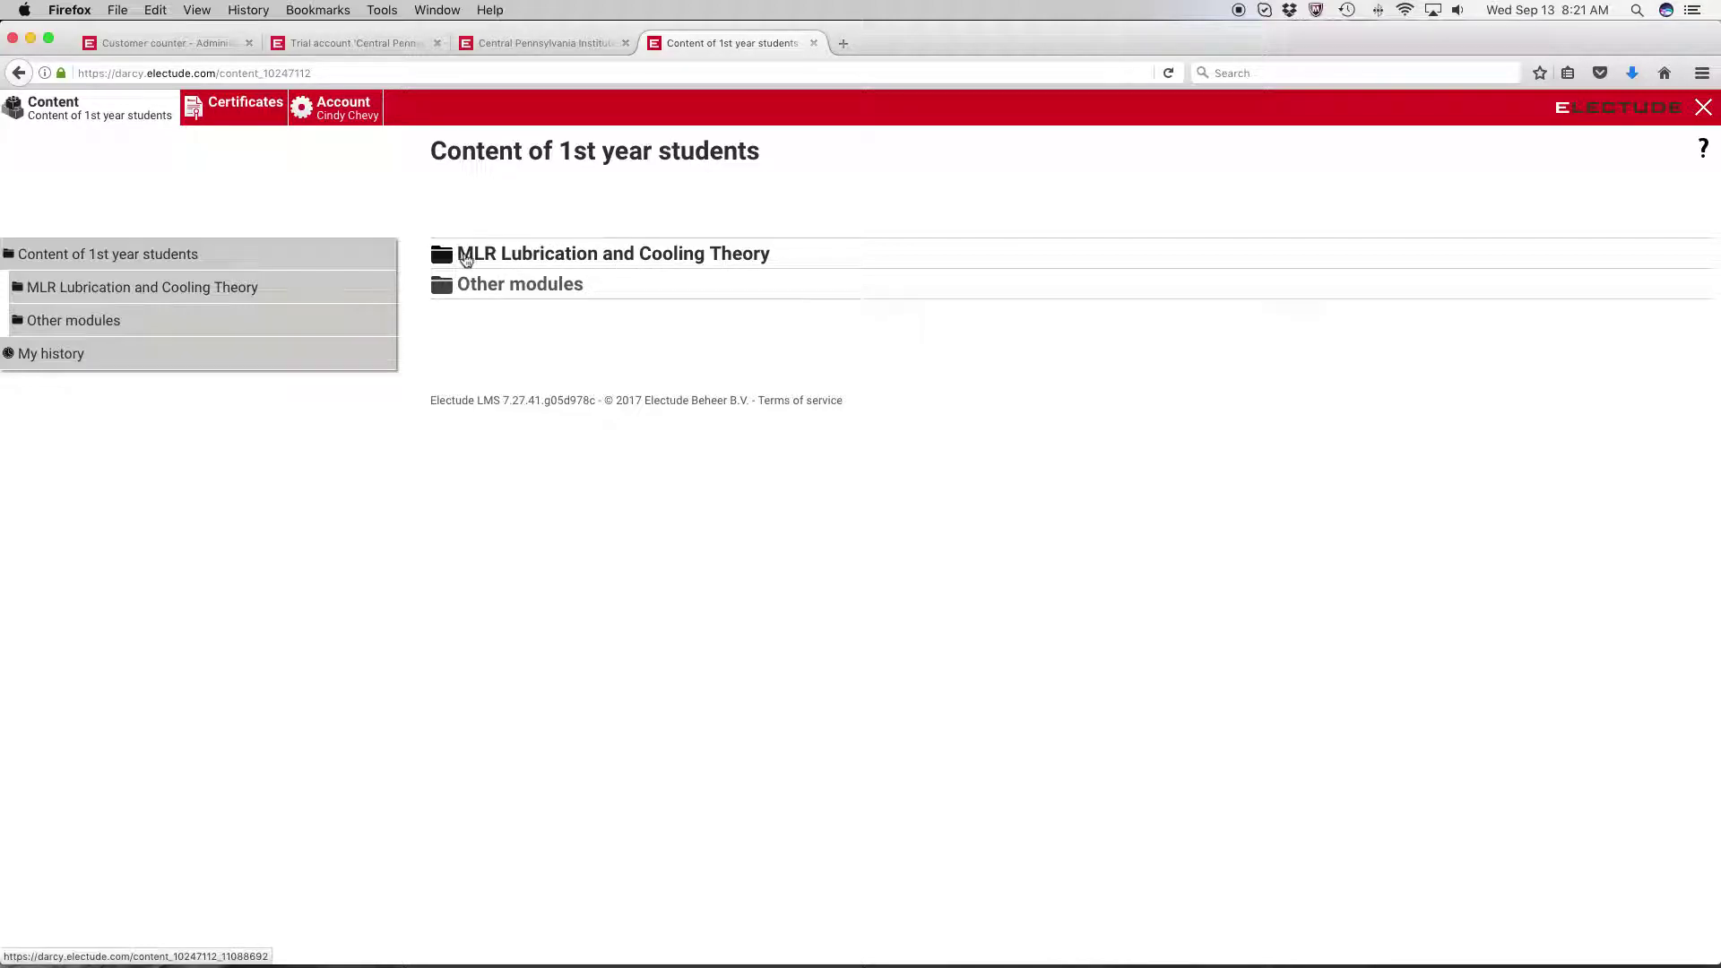
click(648, 261)
scroll(636, 278, down, 5)
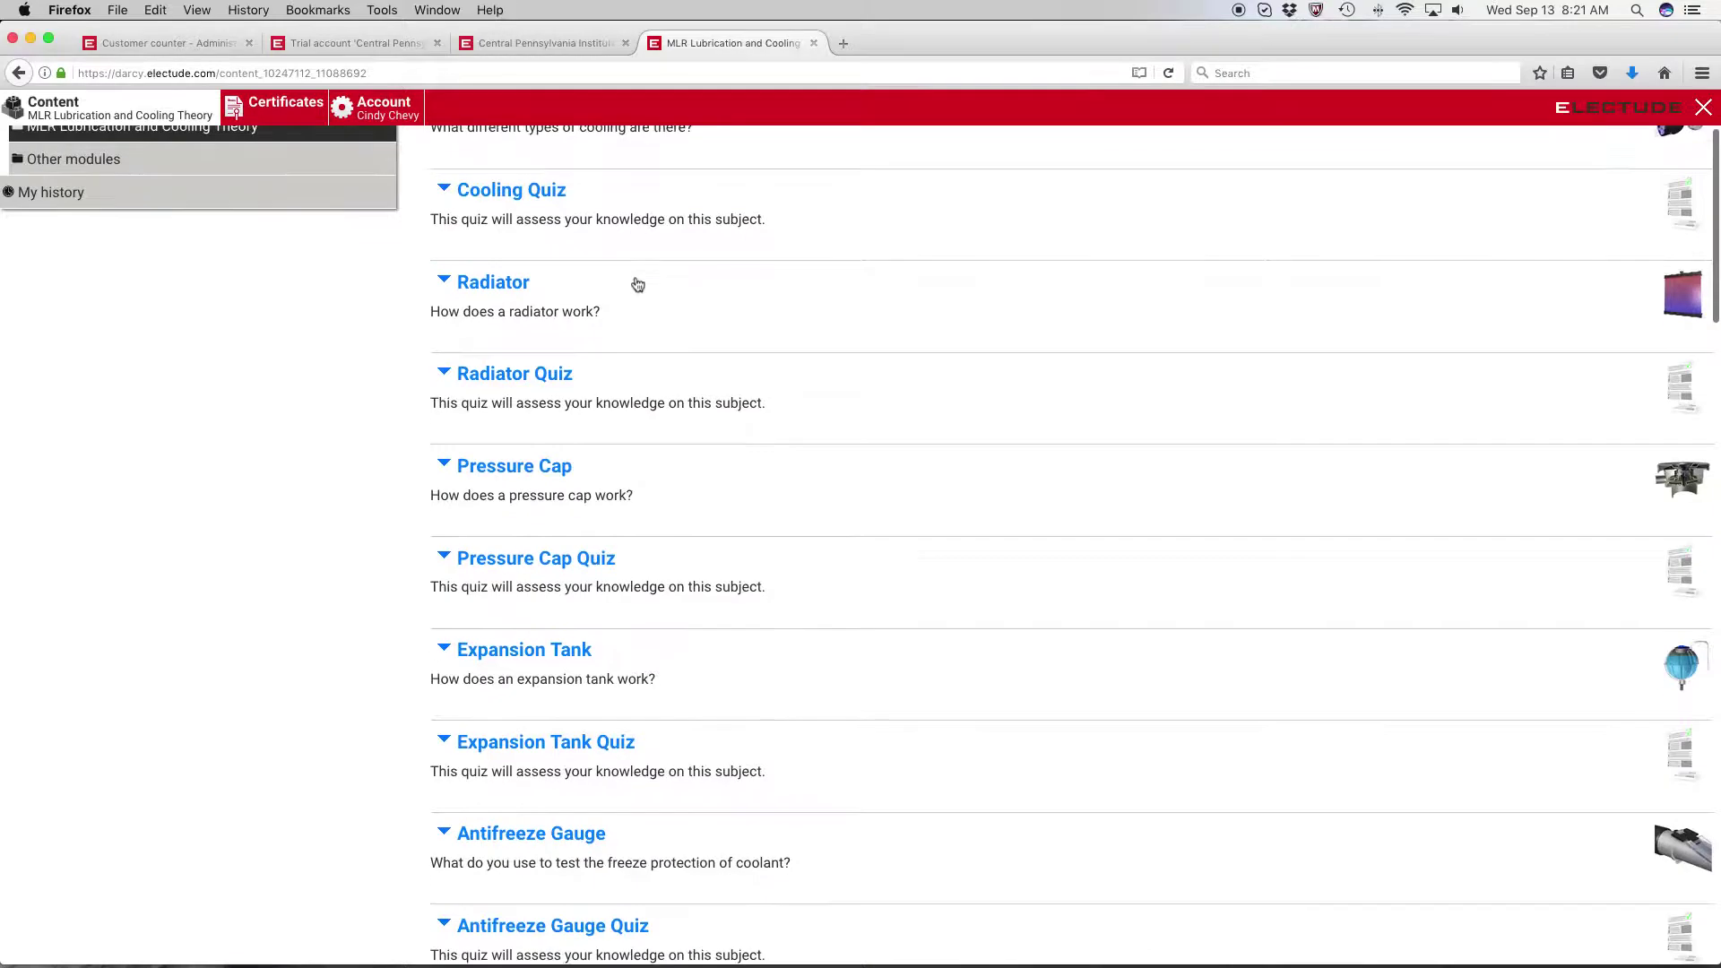
scroll(639, 284, down, 5)
scroll(638, 284, up, 6)
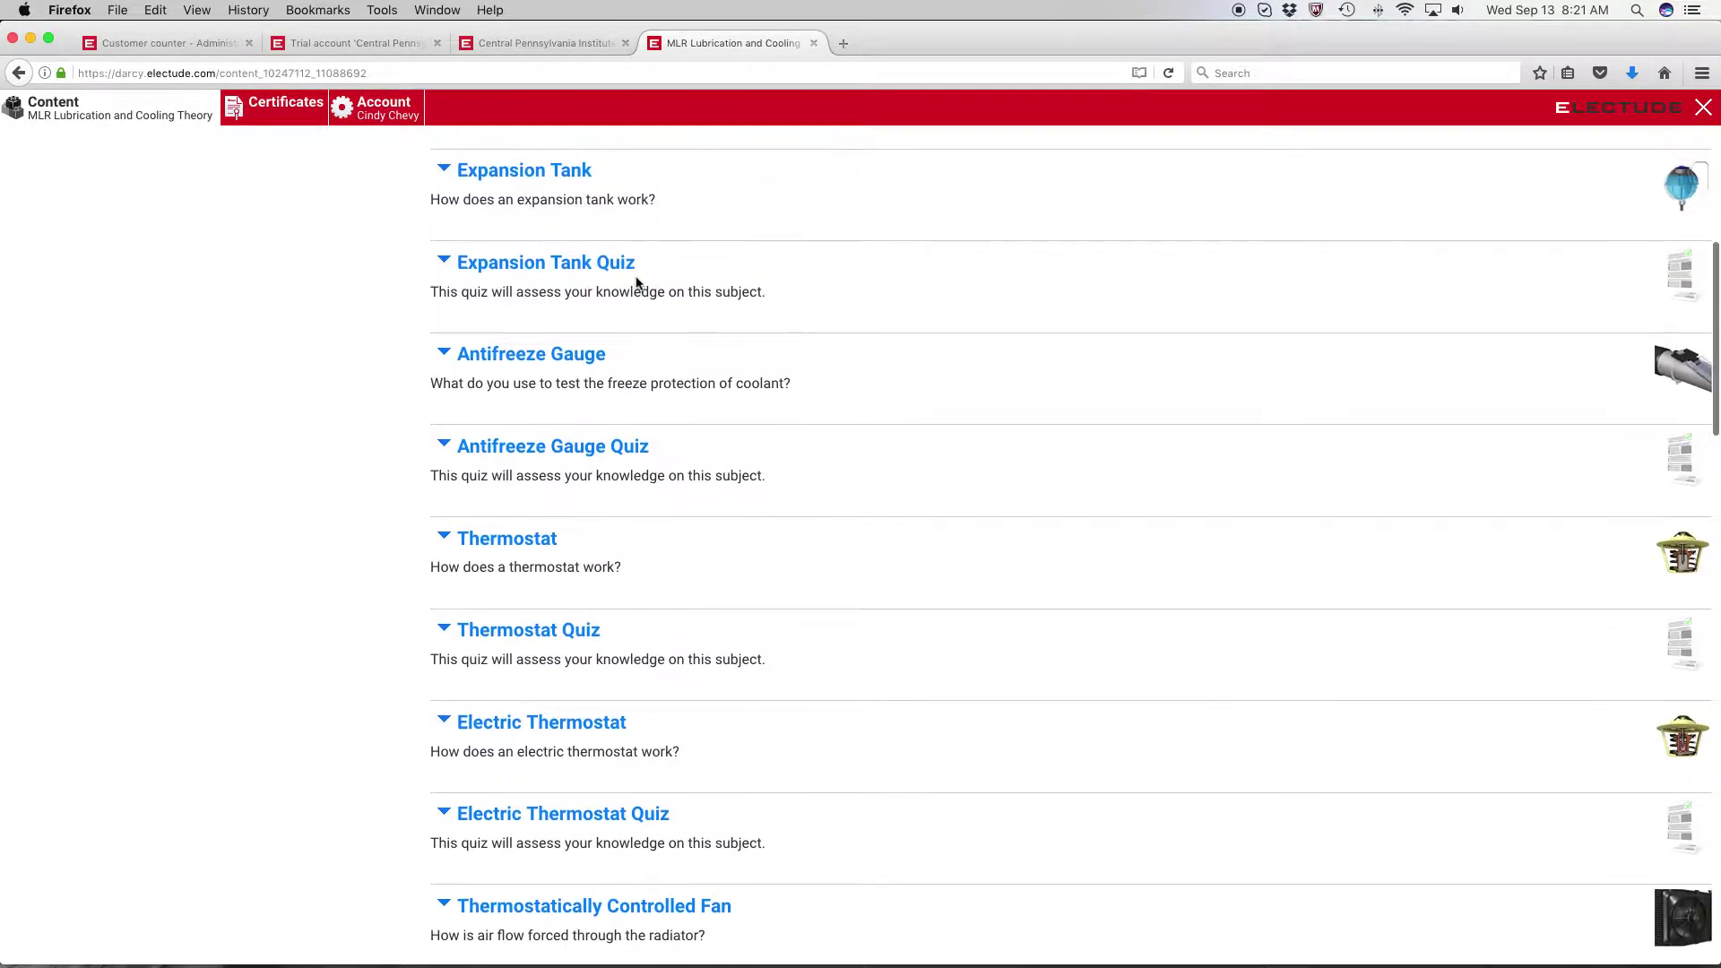
scroll(638, 284, up, 5)
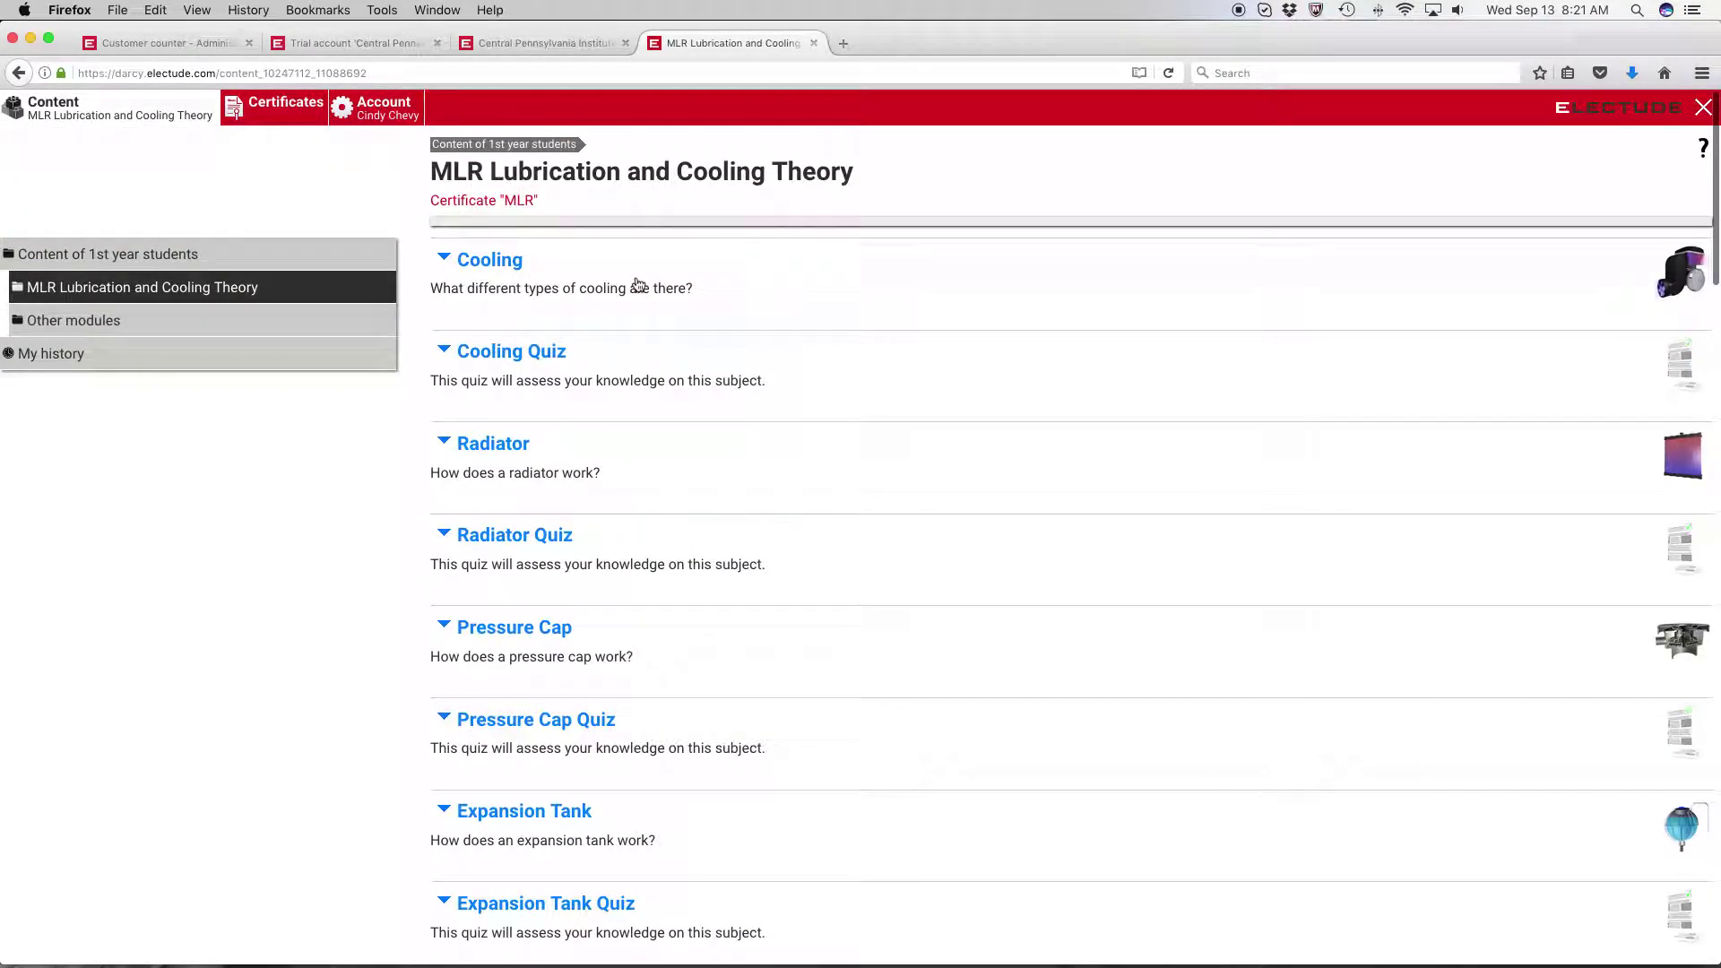
Step: Examine the individually assigned modules under Other modules and compare them with the MLR Lubrication and Cooling Theory course
click(546, 144)
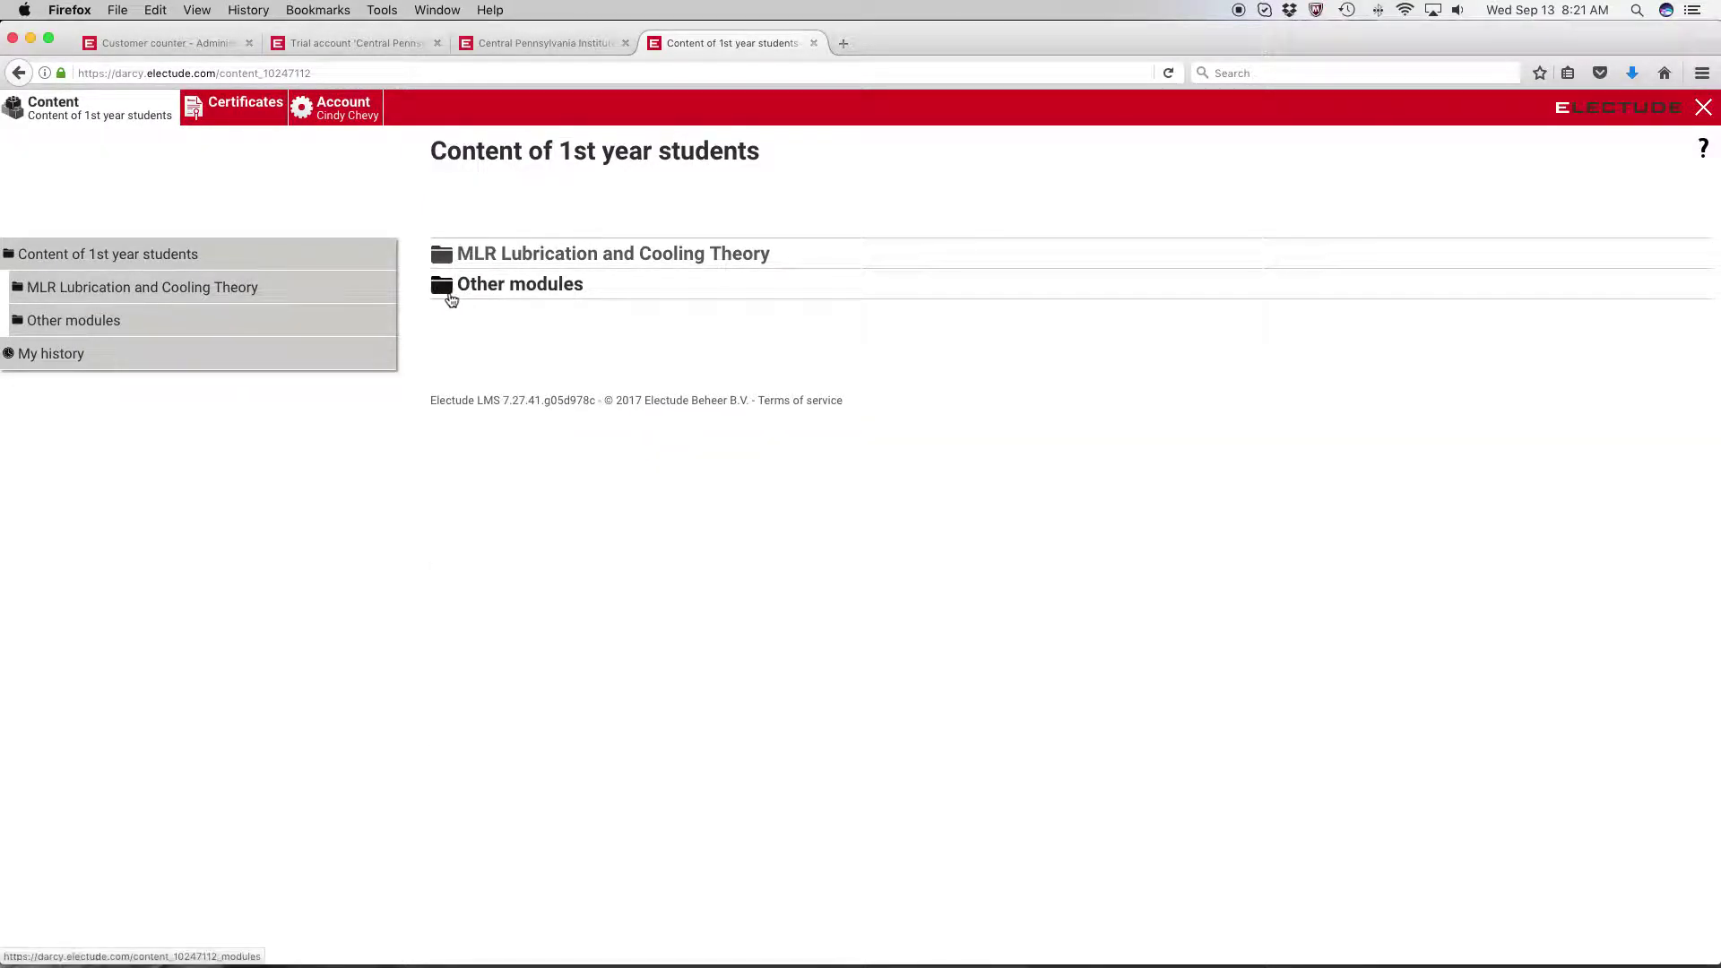
click(548, 294)
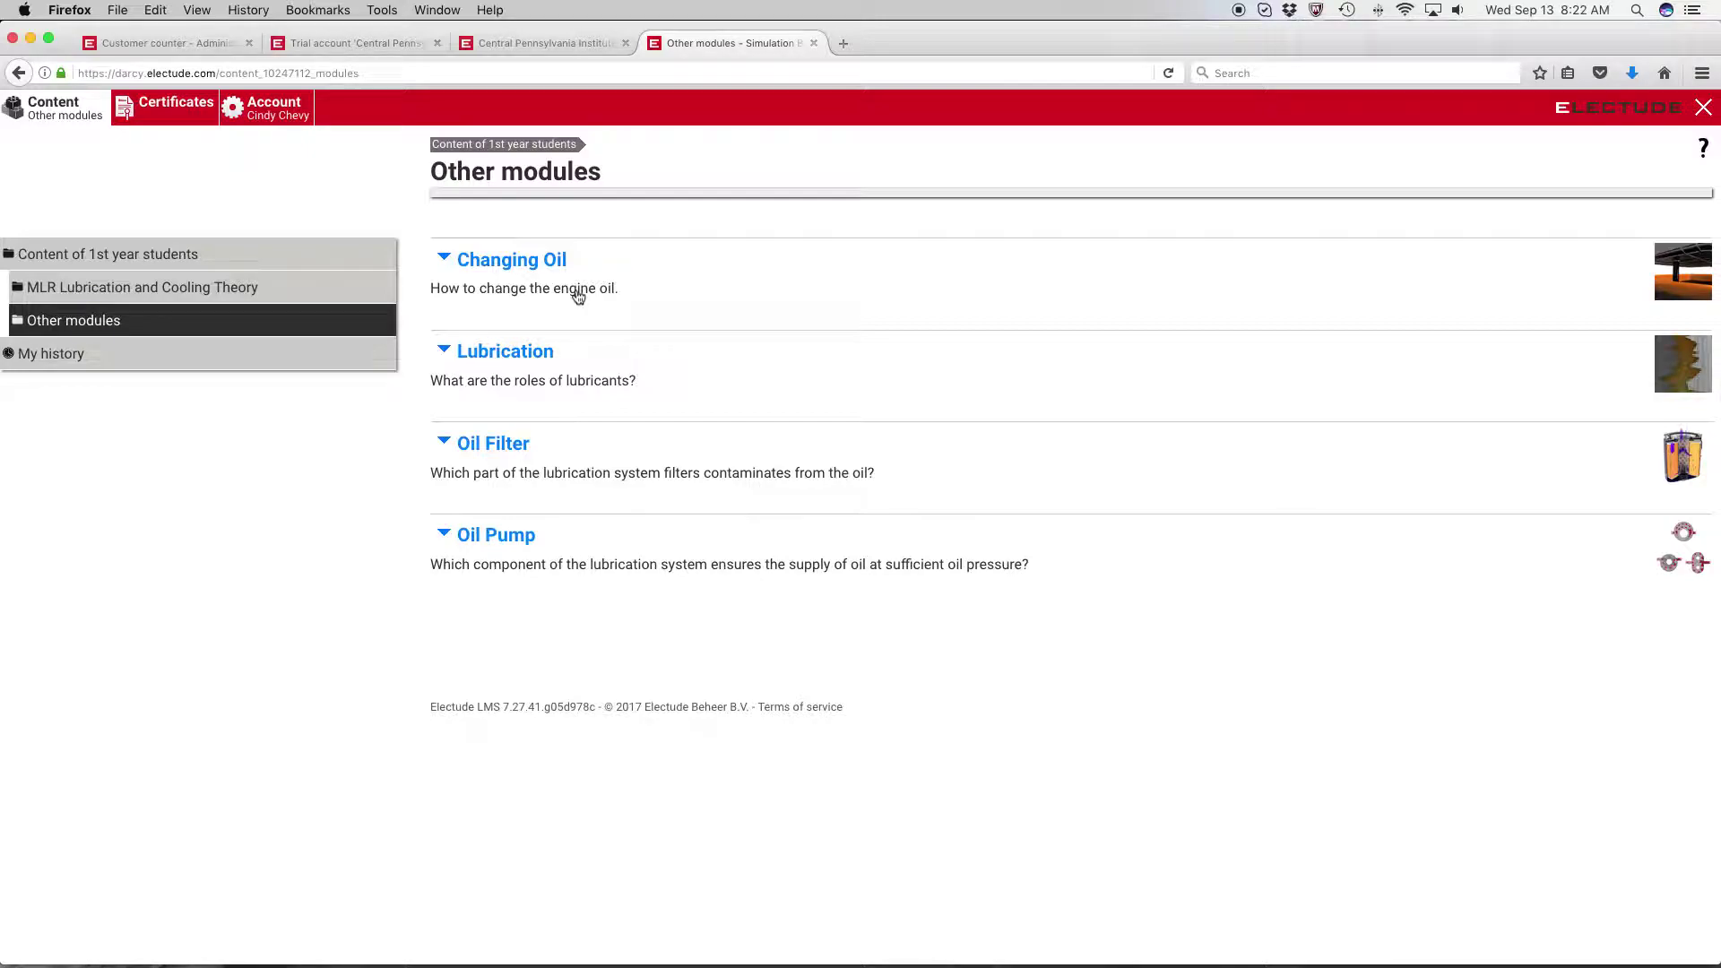
click(146, 298)
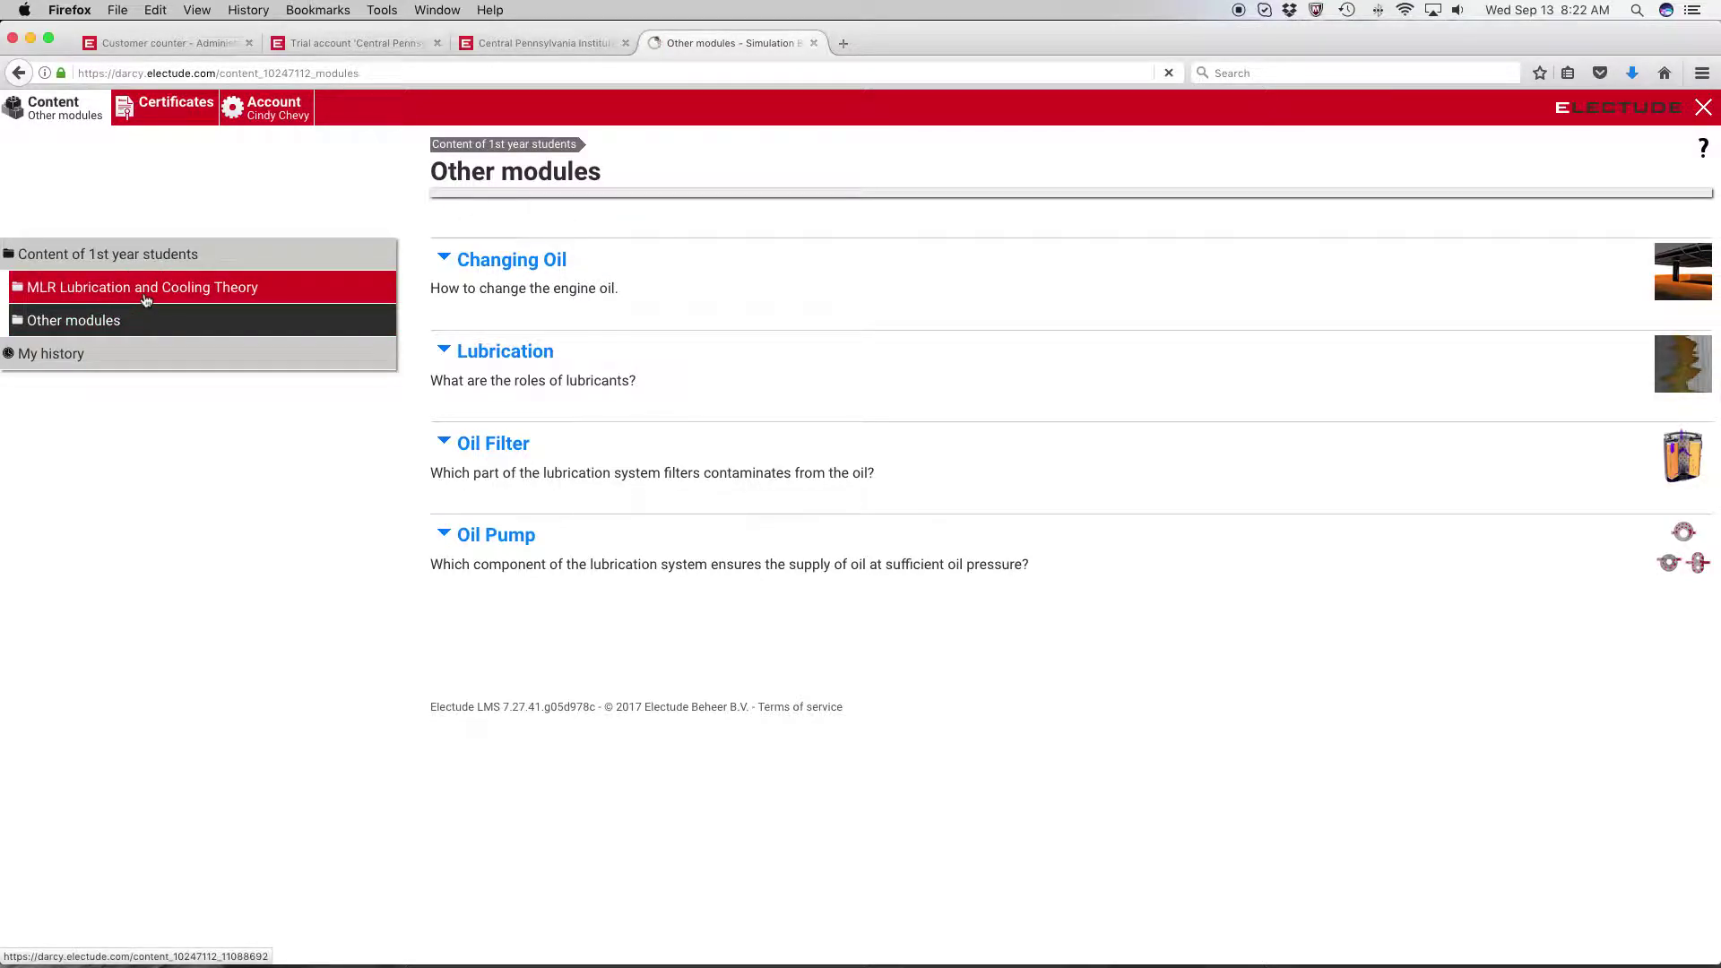
click(500, 145)
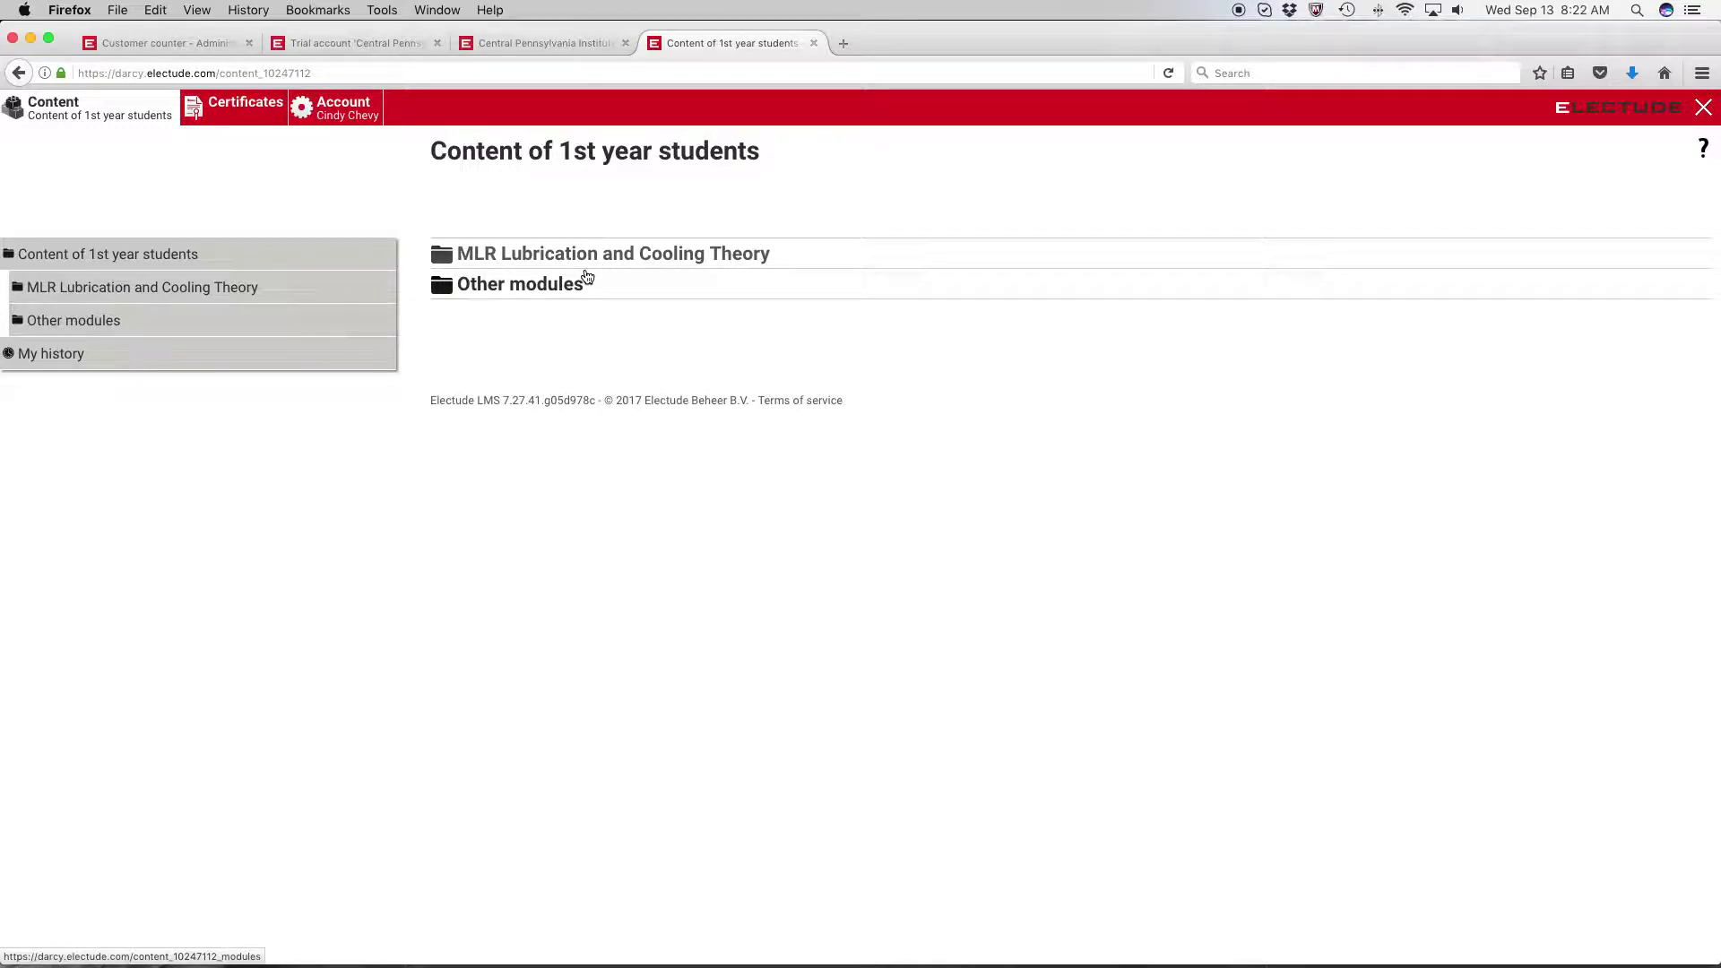
click(574, 293)
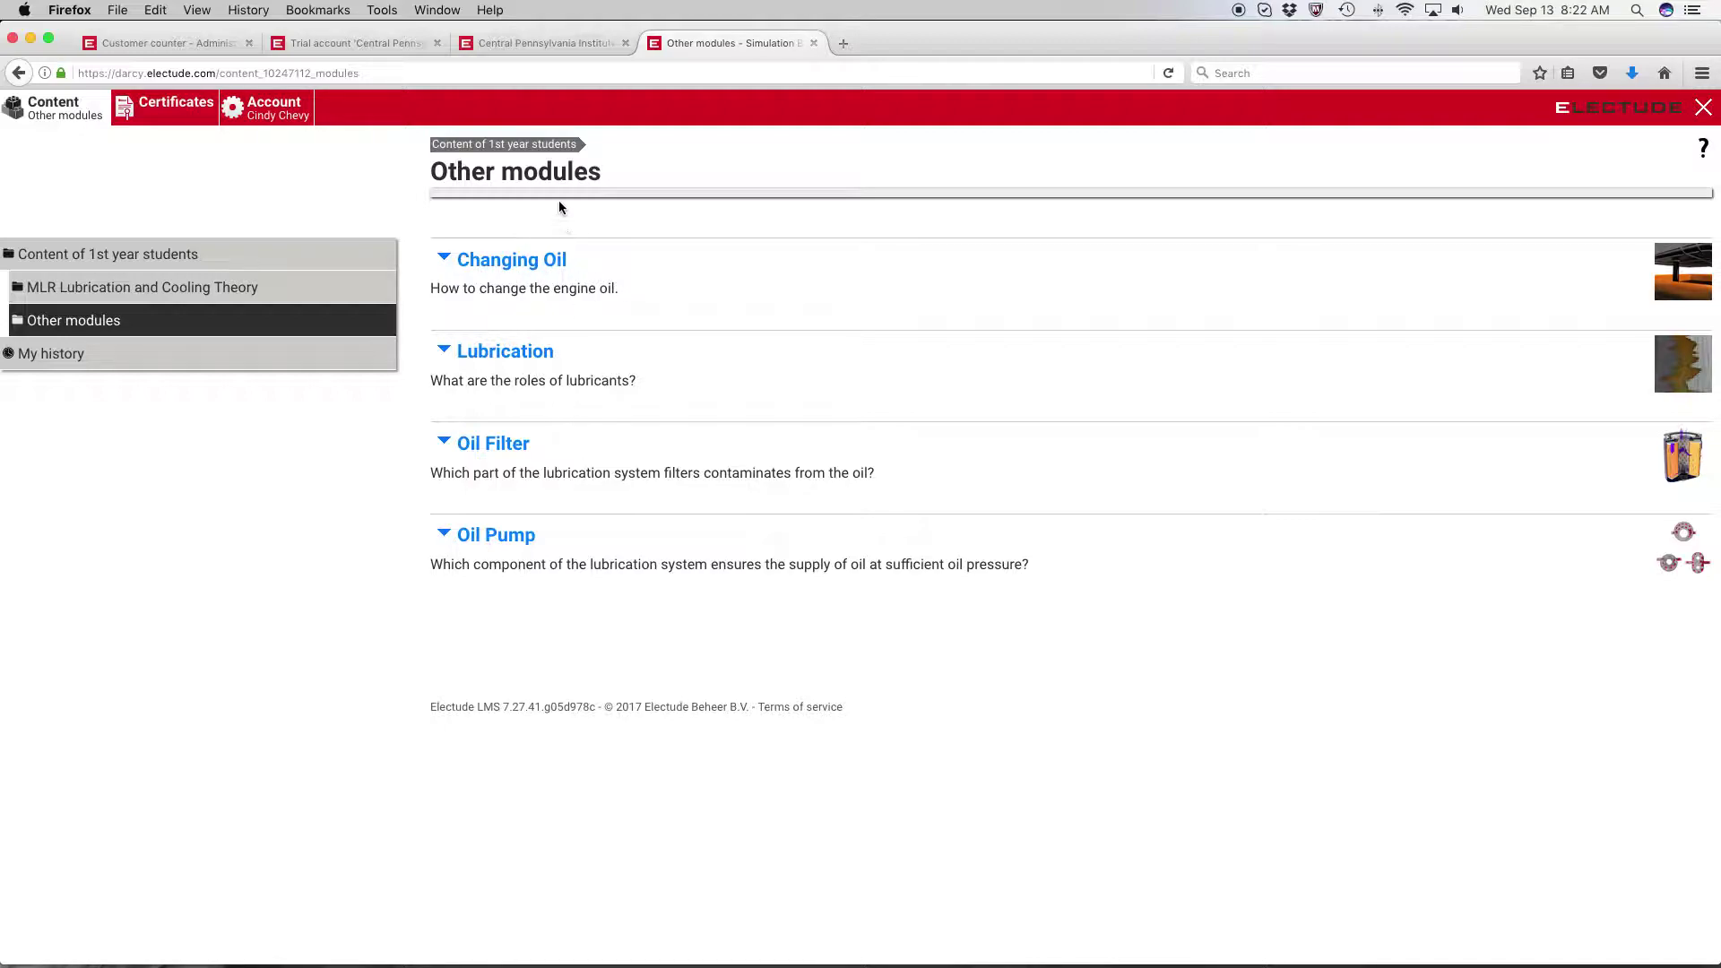
Step: Review the MLR Lubrication and Cooling Theory course contents once more and return to the 1st year students content
click(556, 144)
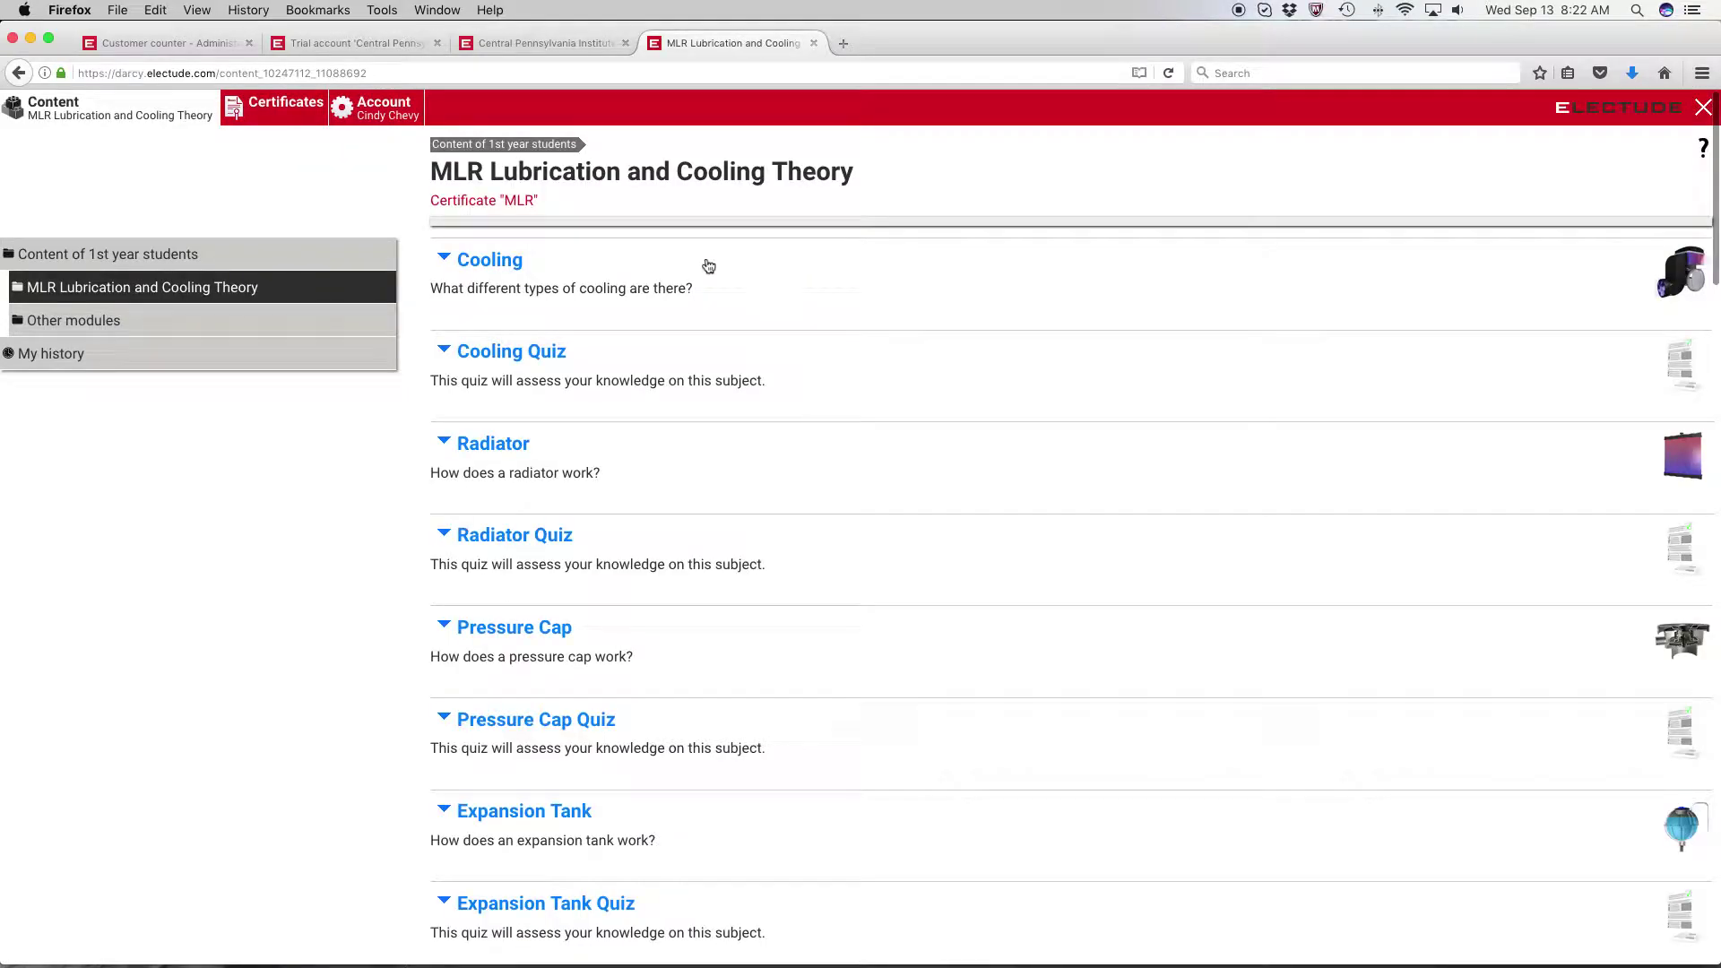
scroll(704, 265, down, 5)
scroll(686, 367, down, 3)
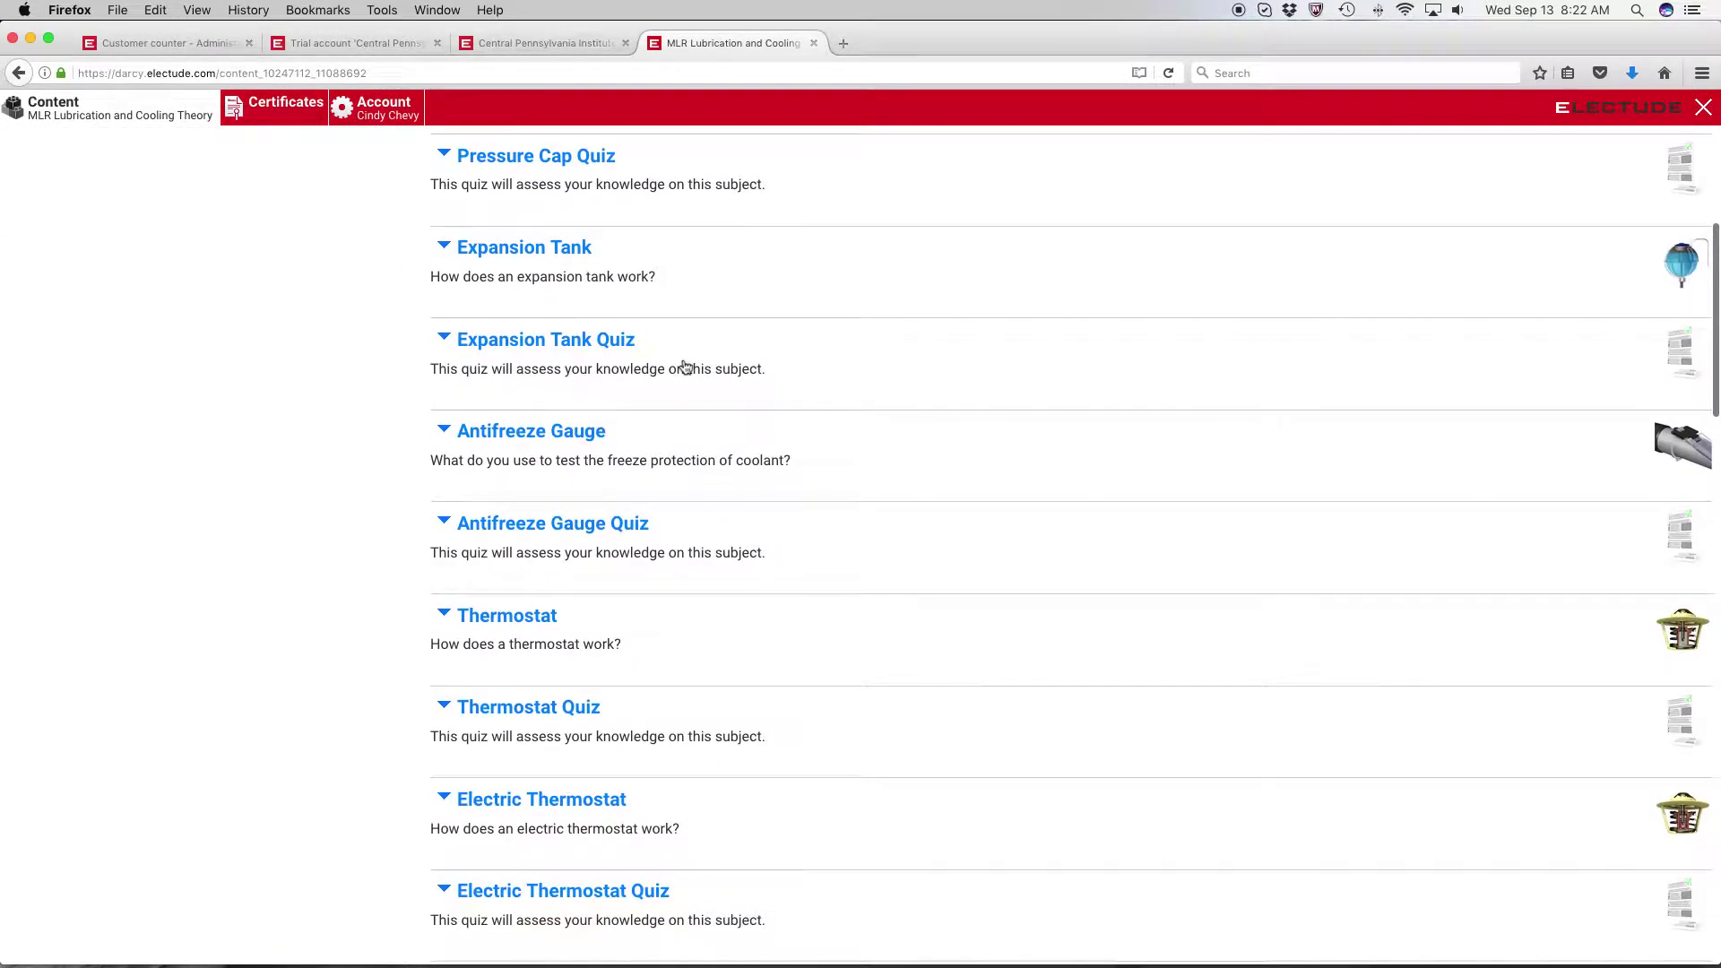
scroll(686, 368, up, 8)
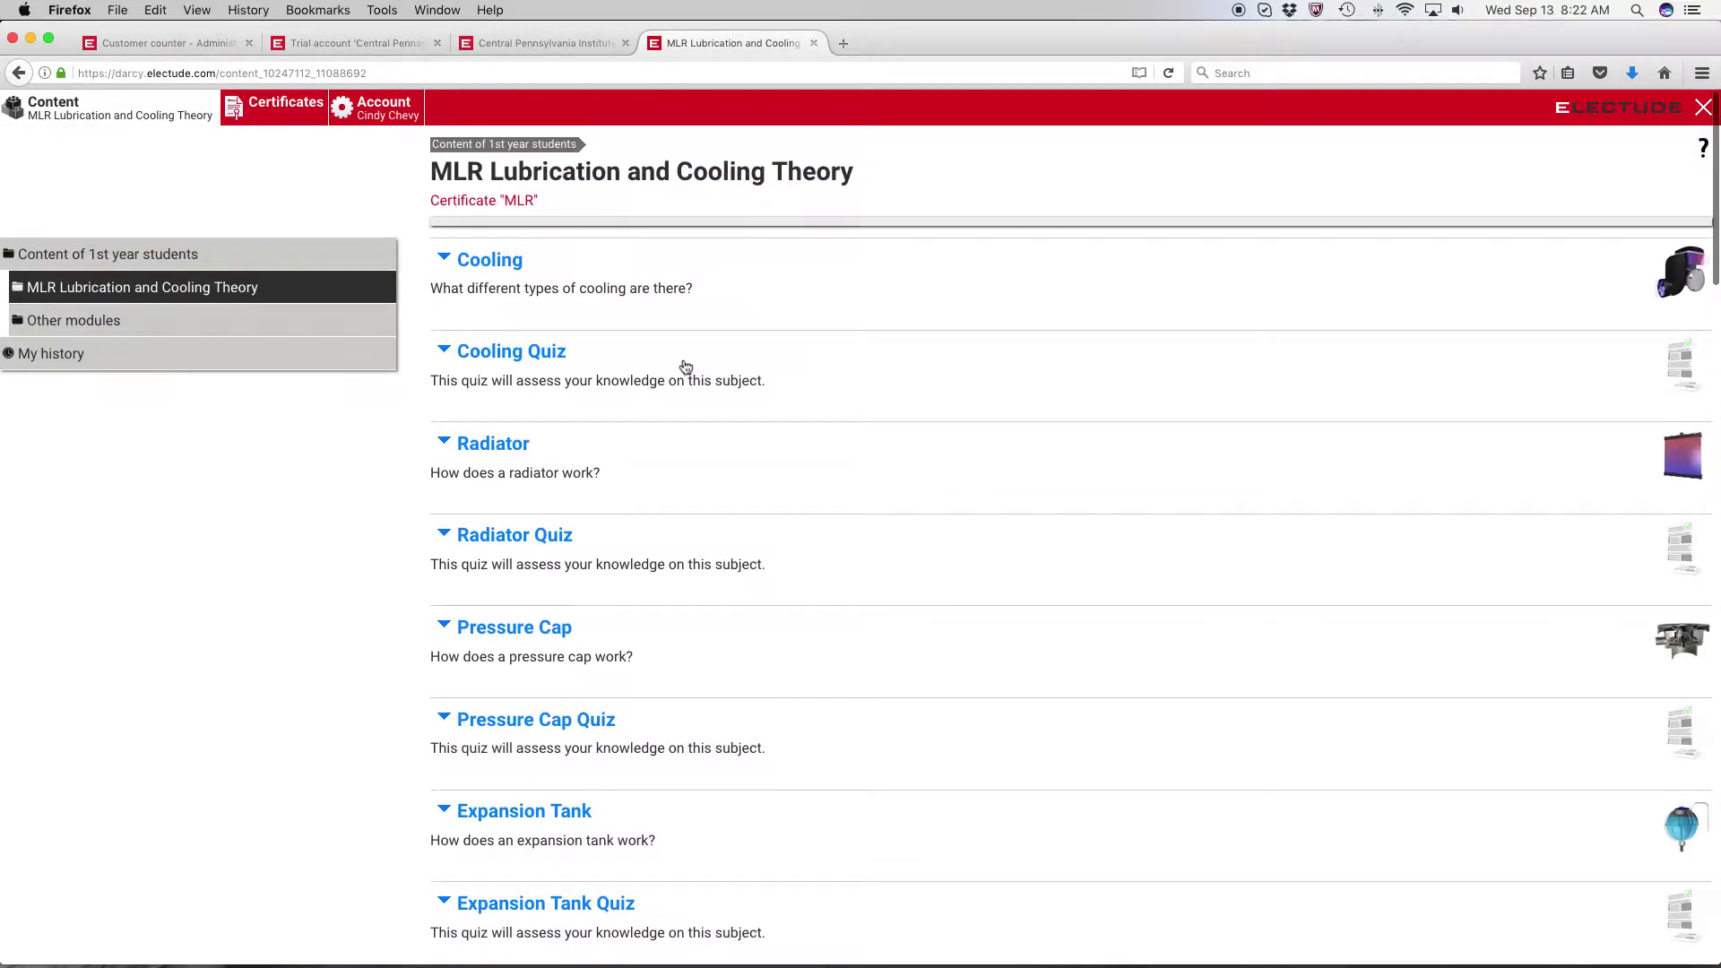
click(557, 145)
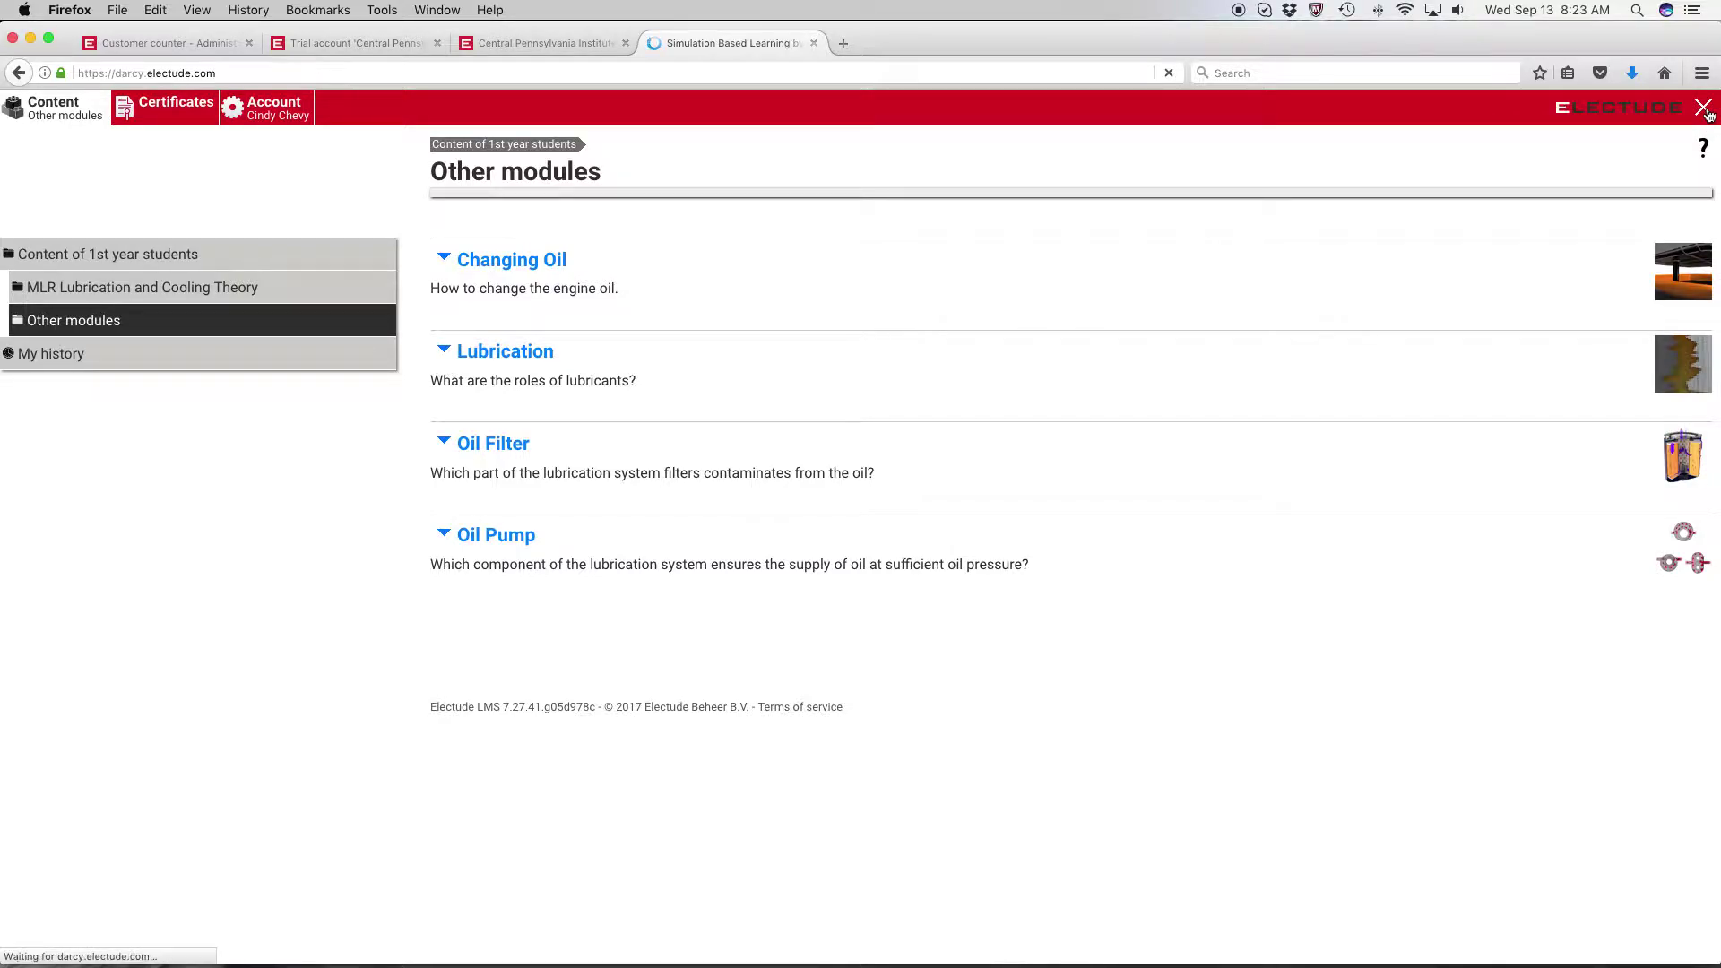
Step: Leave the student account, log in as teacher with the prefilled credentials, and display the 1st year students group's assigned modules
click(470, 376)
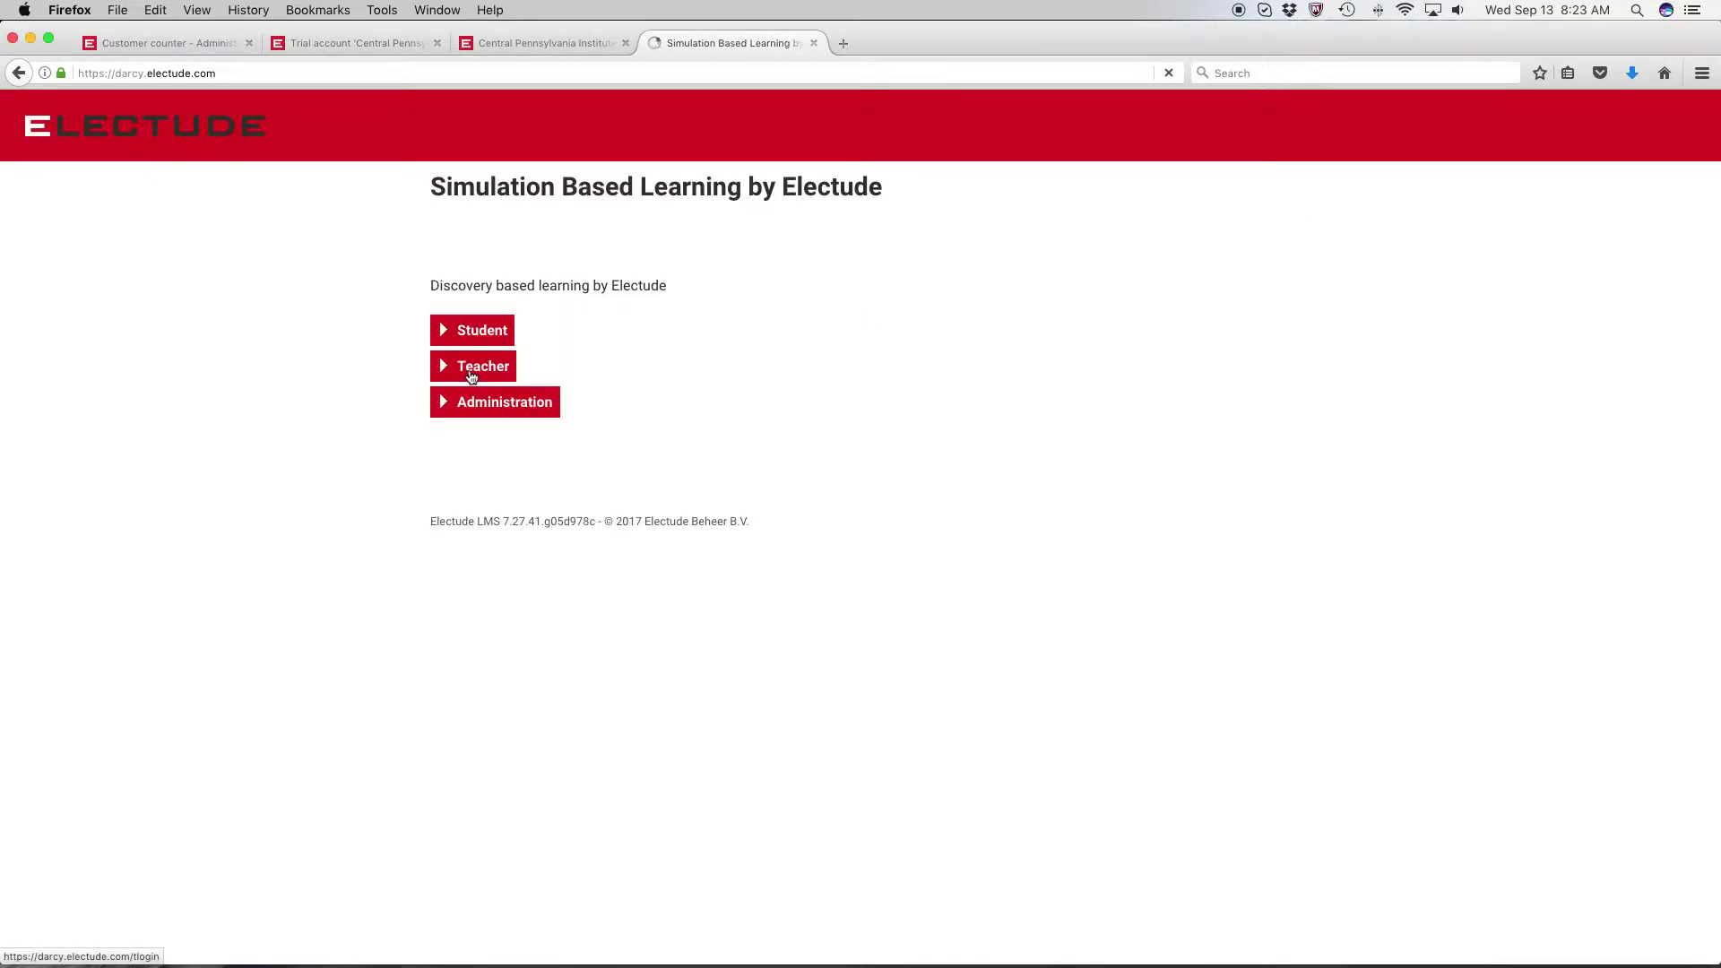
click(463, 411)
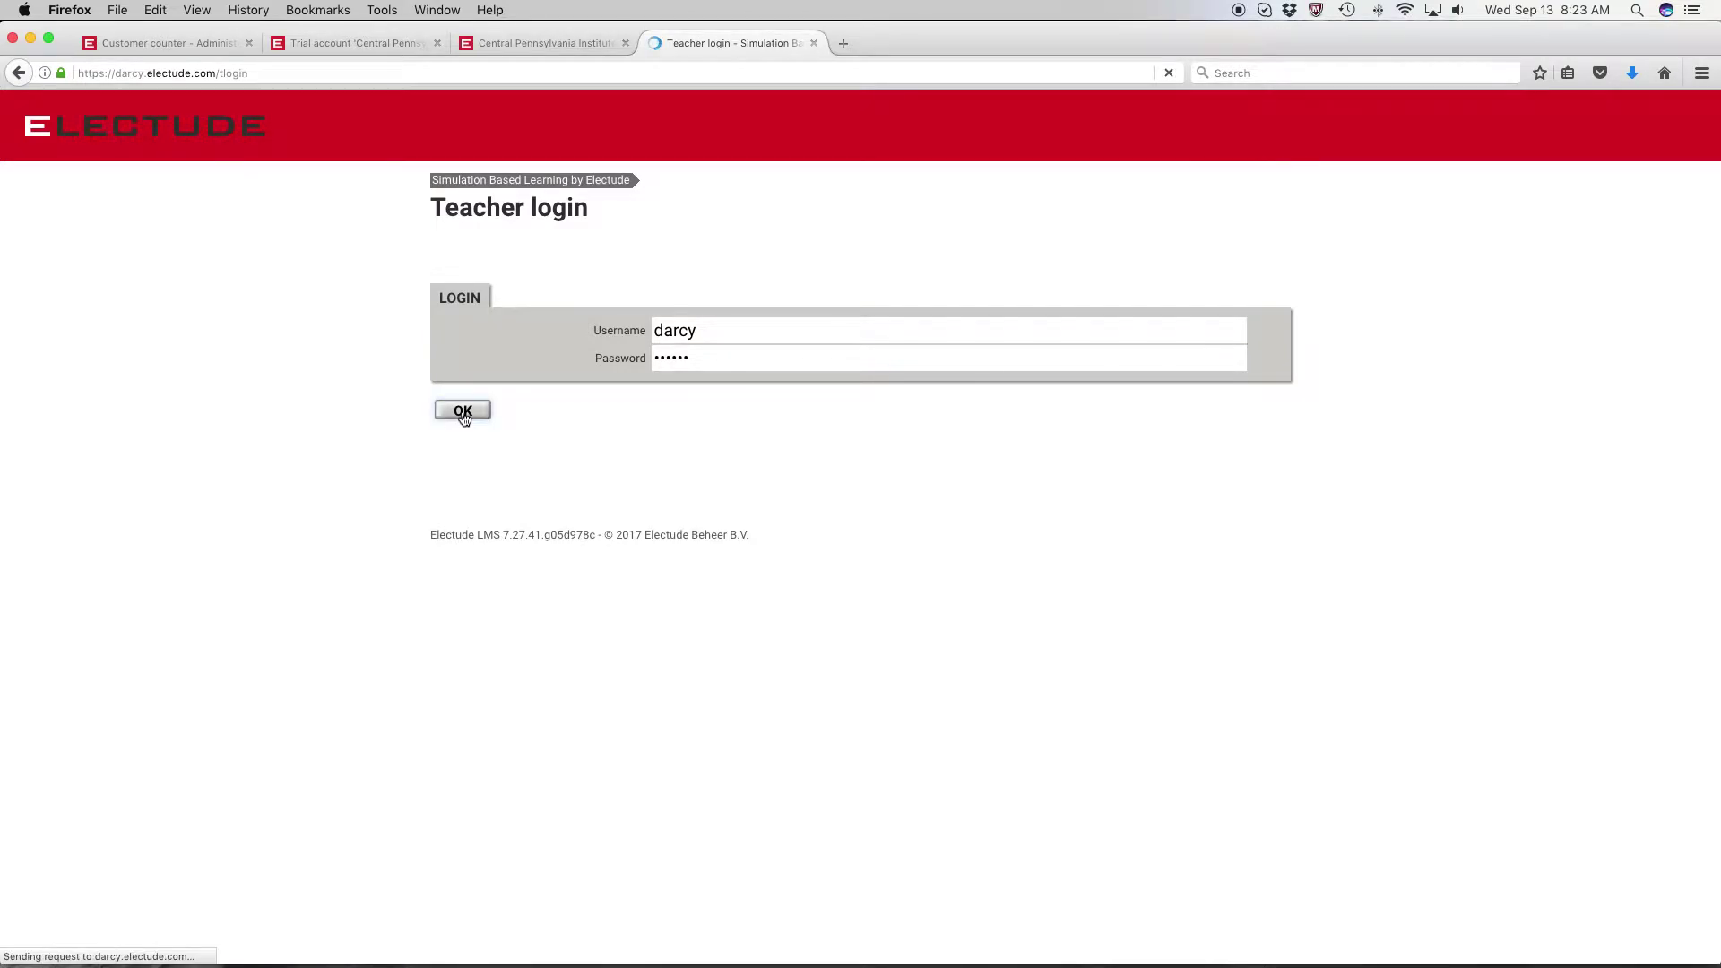
scroll(462, 415, down, 5)
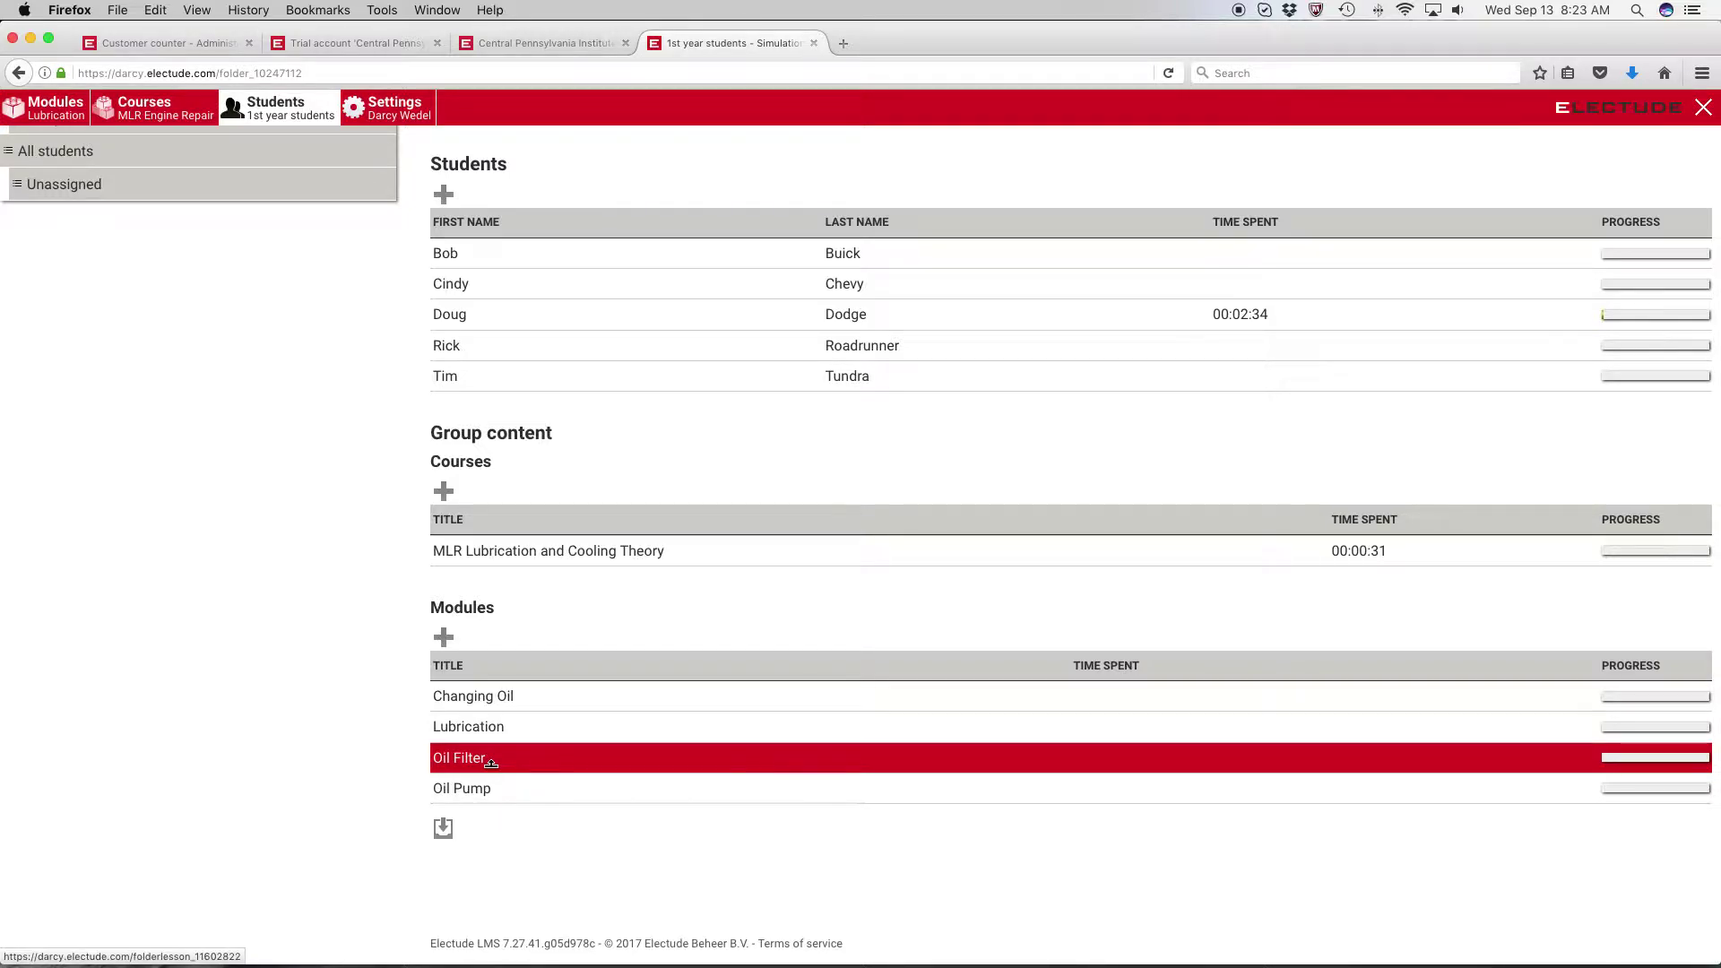
Step: Remove the Changing Oil and Lubrication modules from the 1st year students group
click(527, 696)
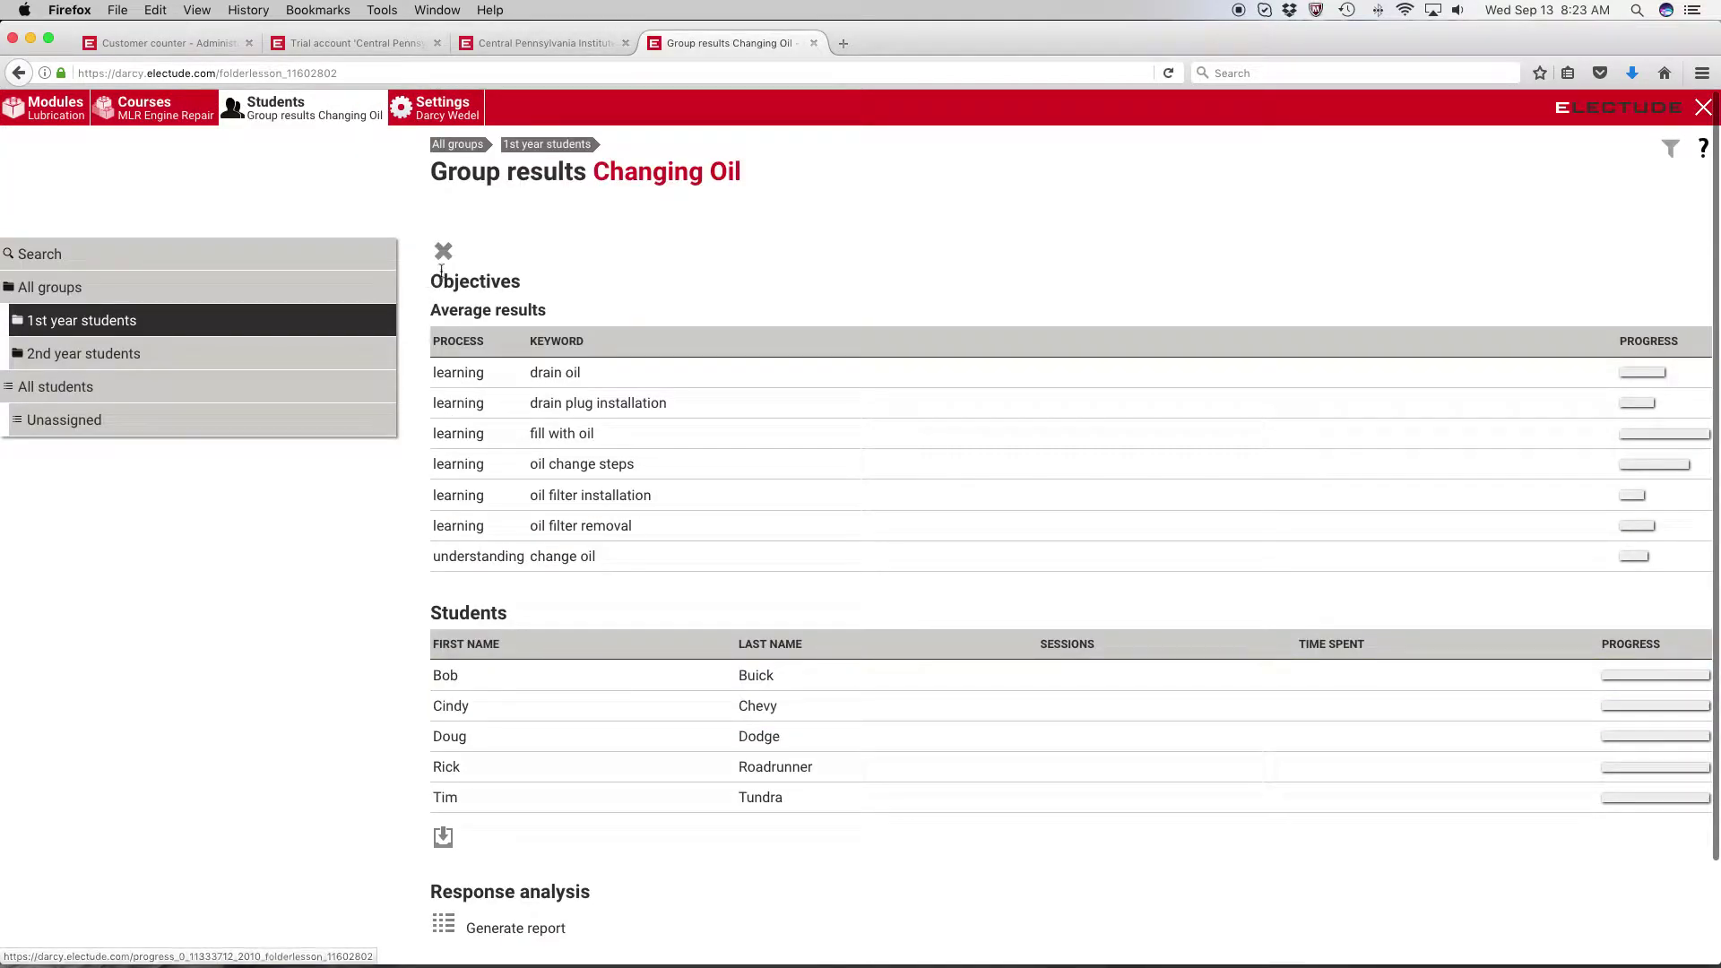
click(443, 251)
click(453, 347)
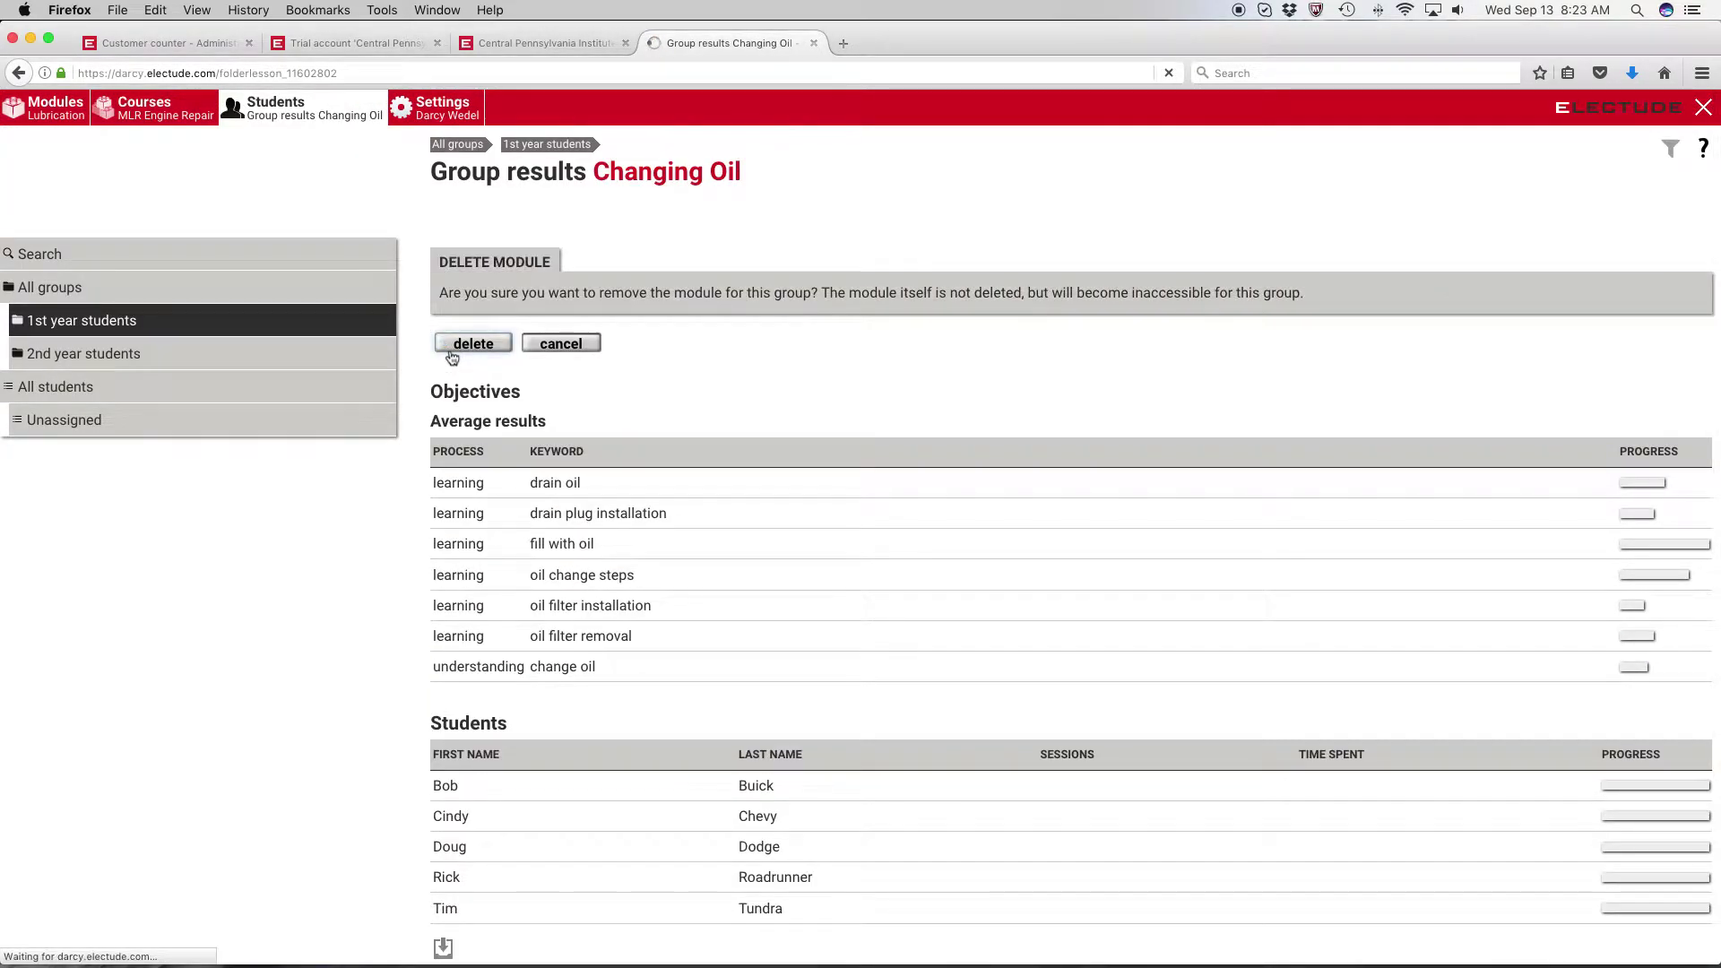
scroll(449, 355, down, 5)
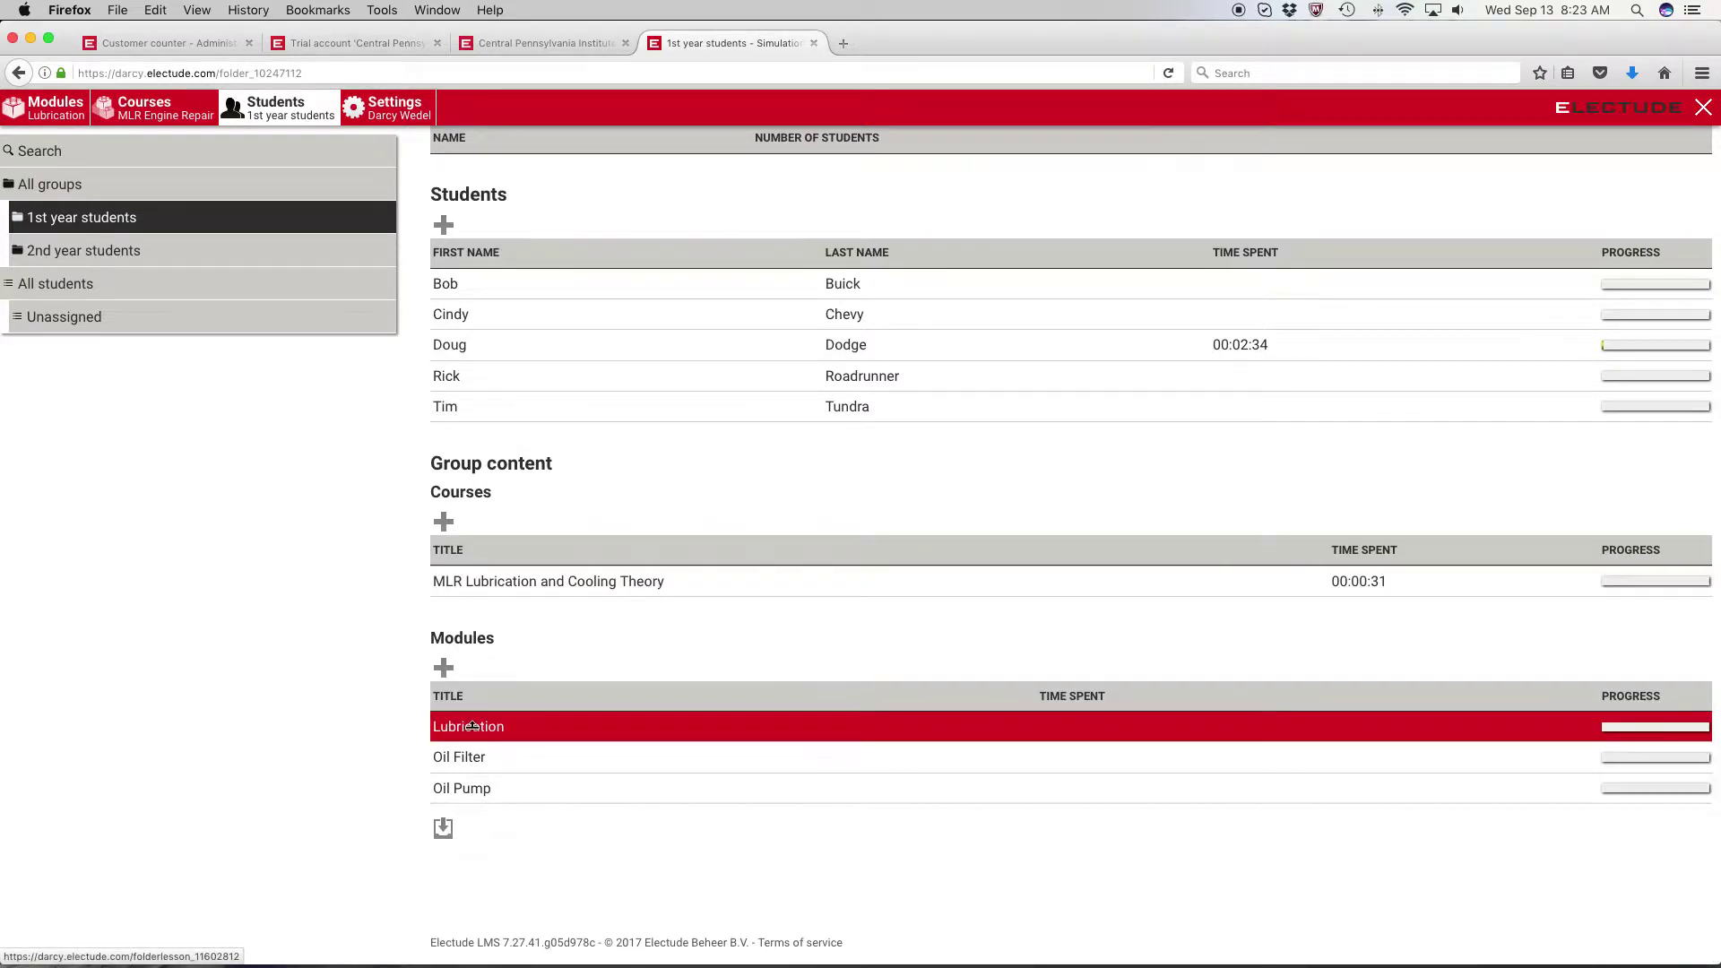
click(473, 726)
click(443, 251)
click(471, 345)
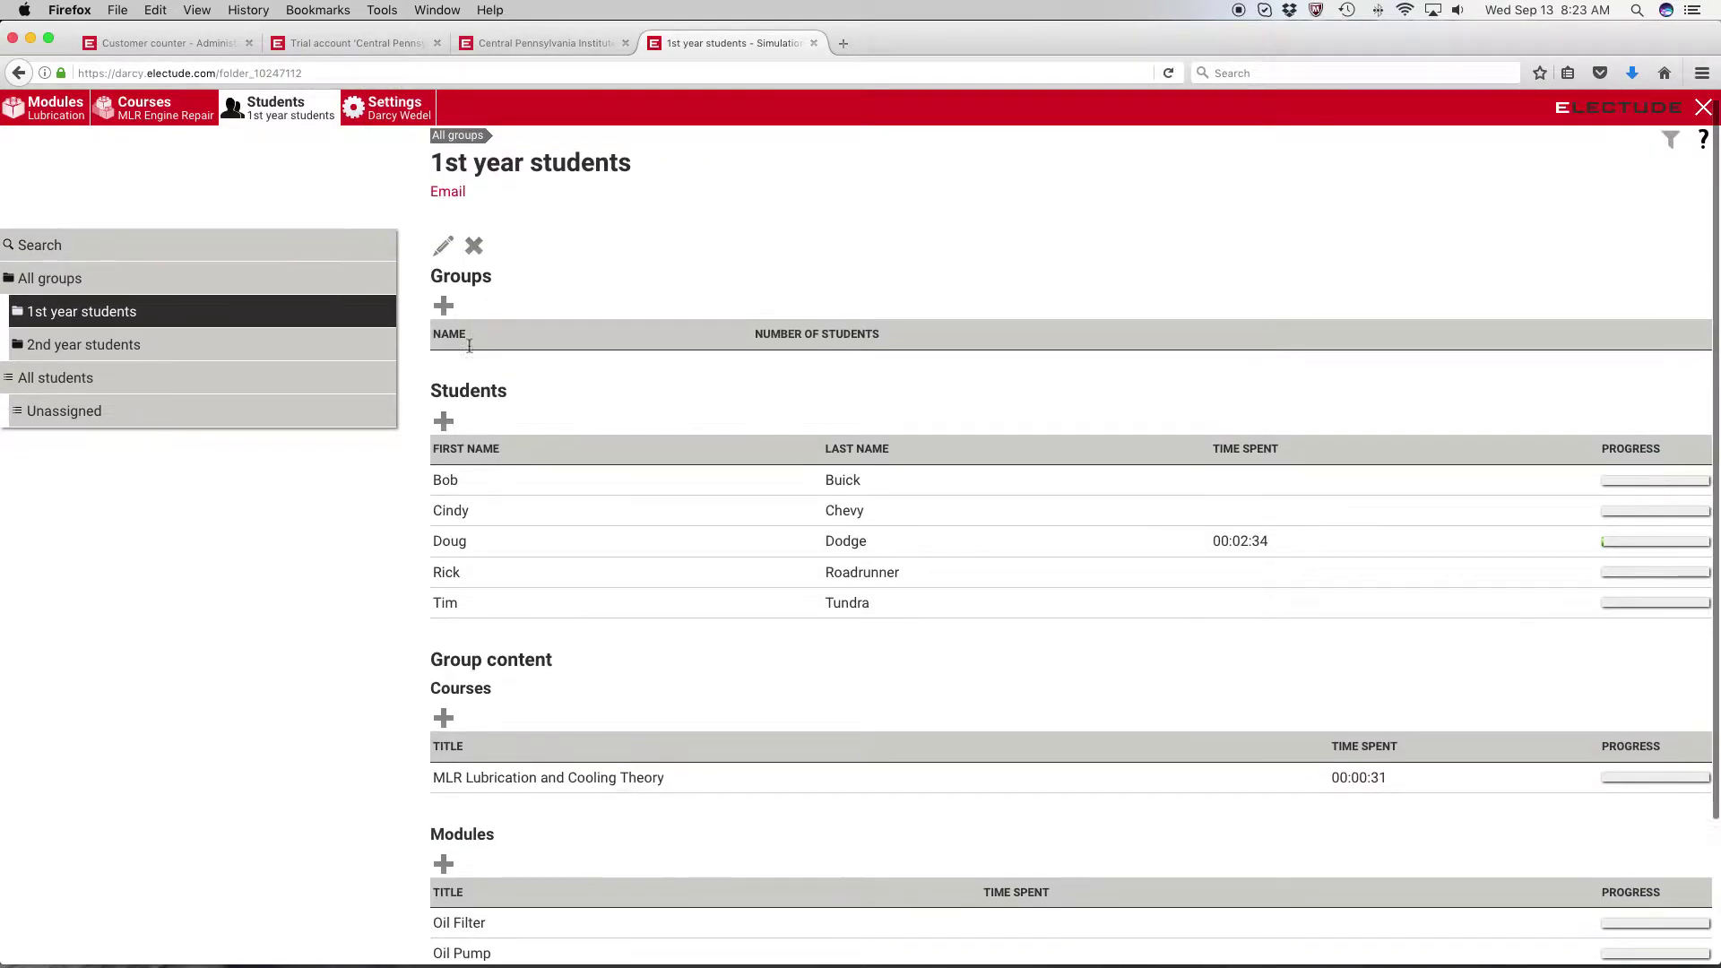
Step: Remove the Oil Filter and Oil Pump modules from the 1st year students group
scroll(479, 785, down, 3)
click(479, 784)
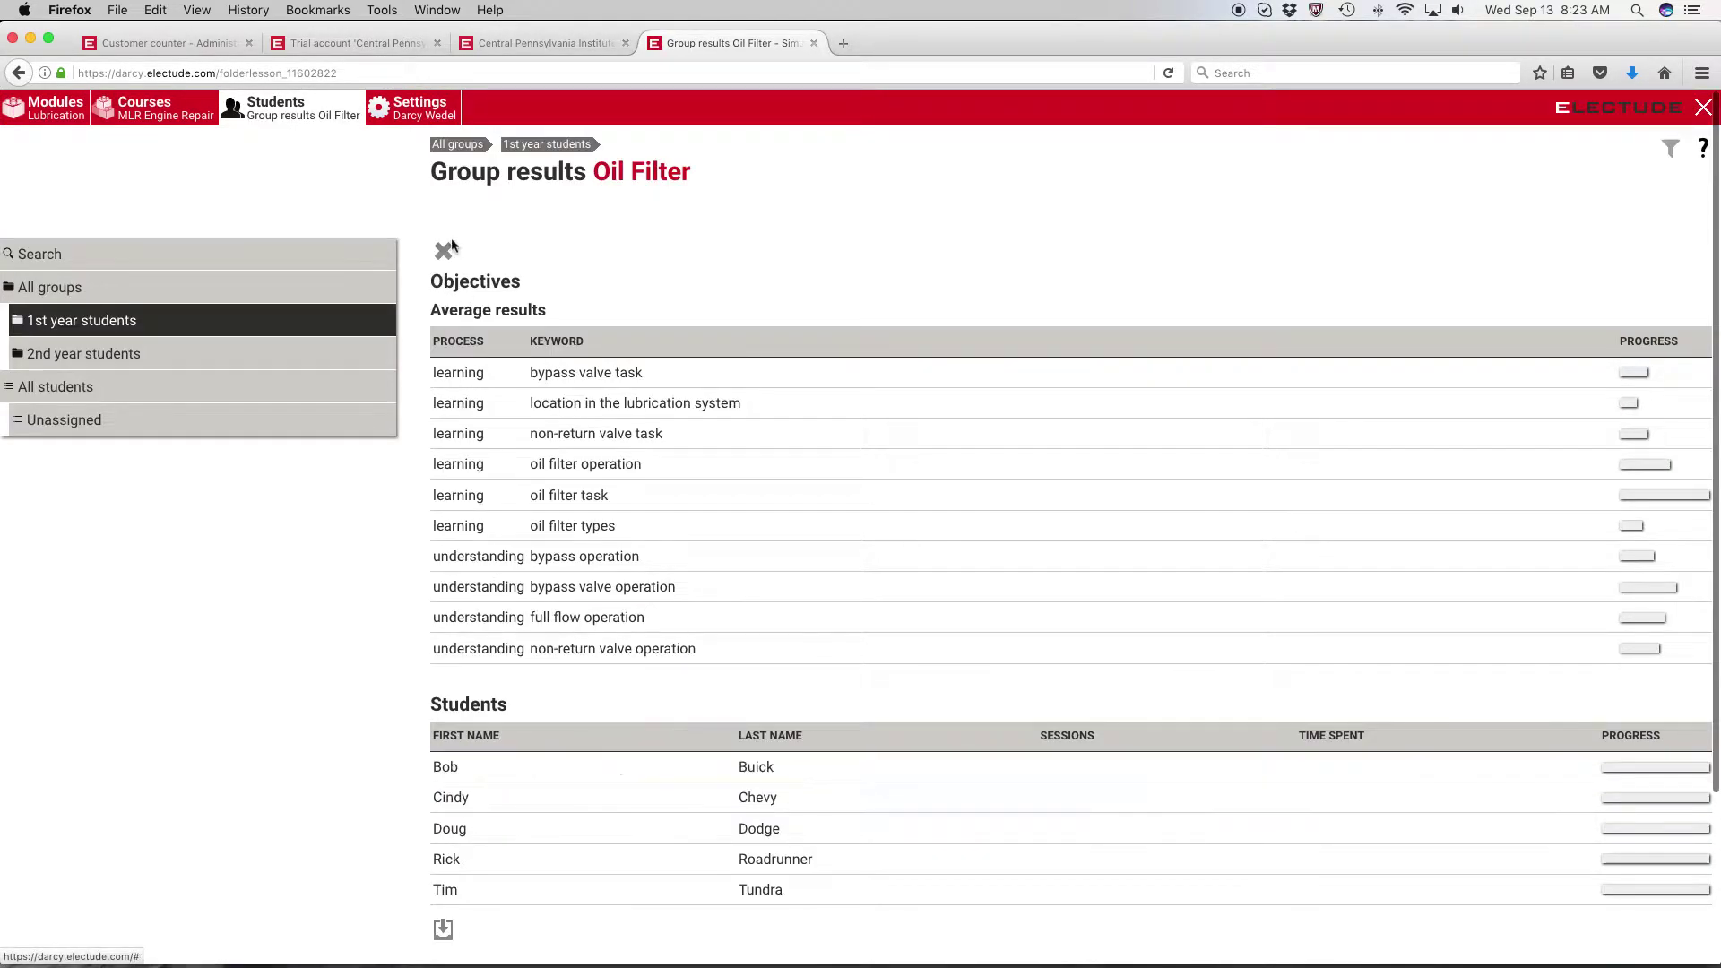
click(444, 256)
click(458, 347)
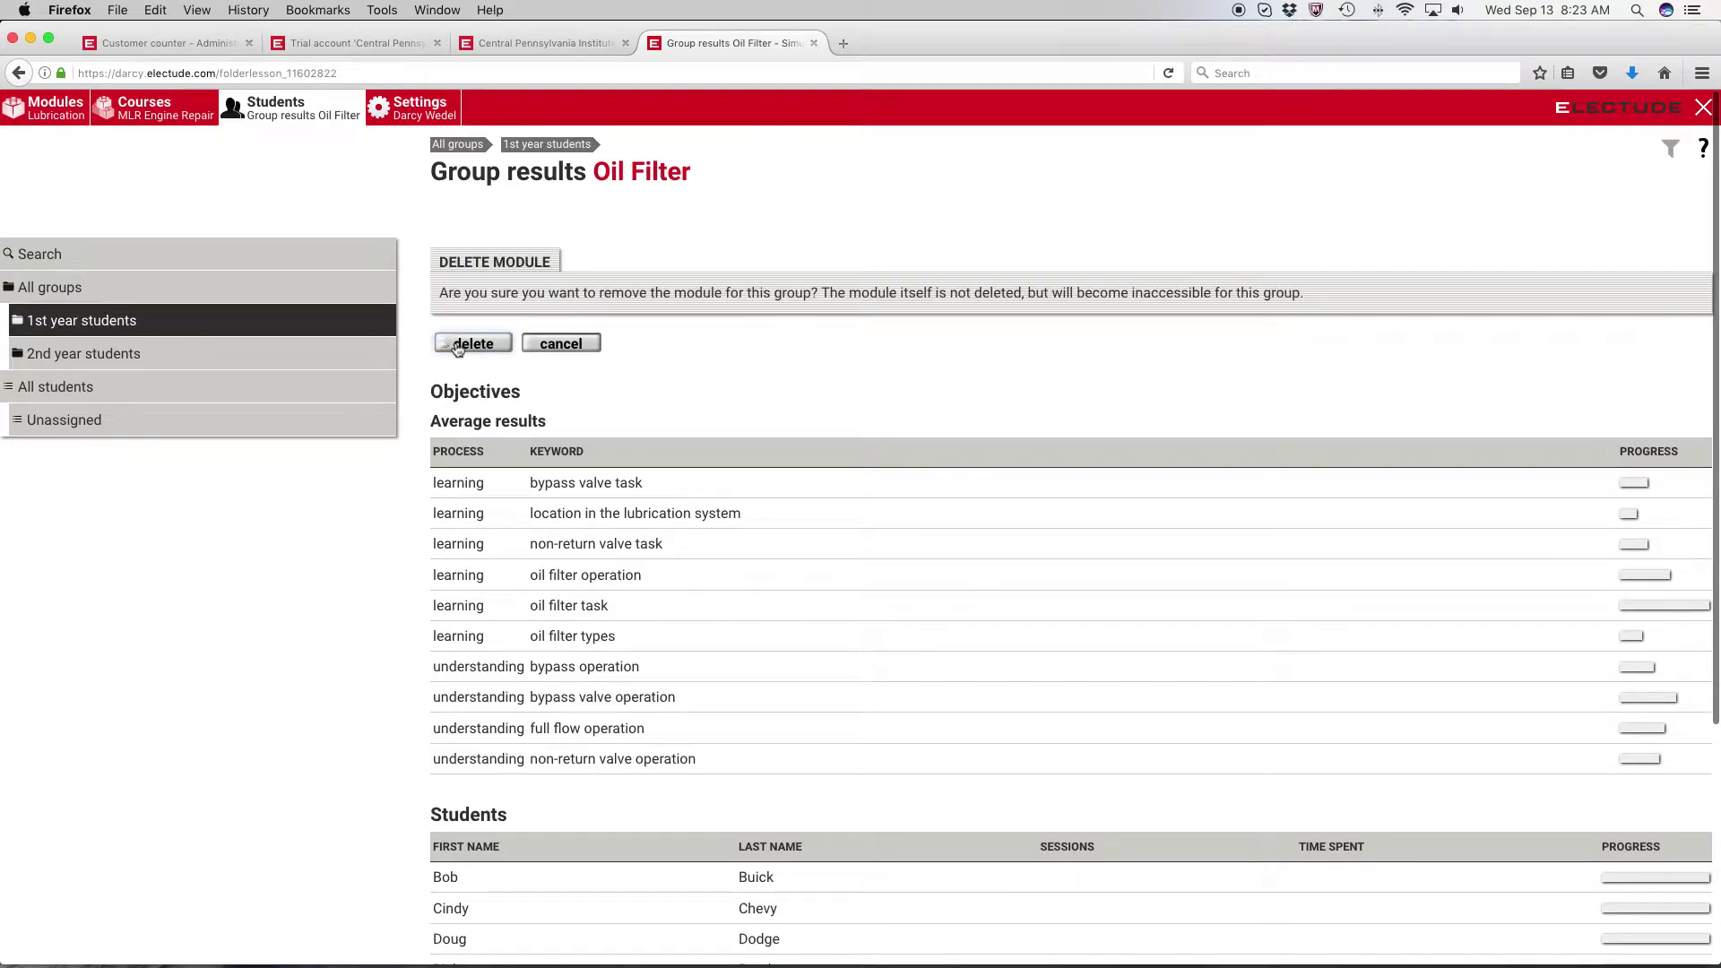
scroll(485, 538, down, 3)
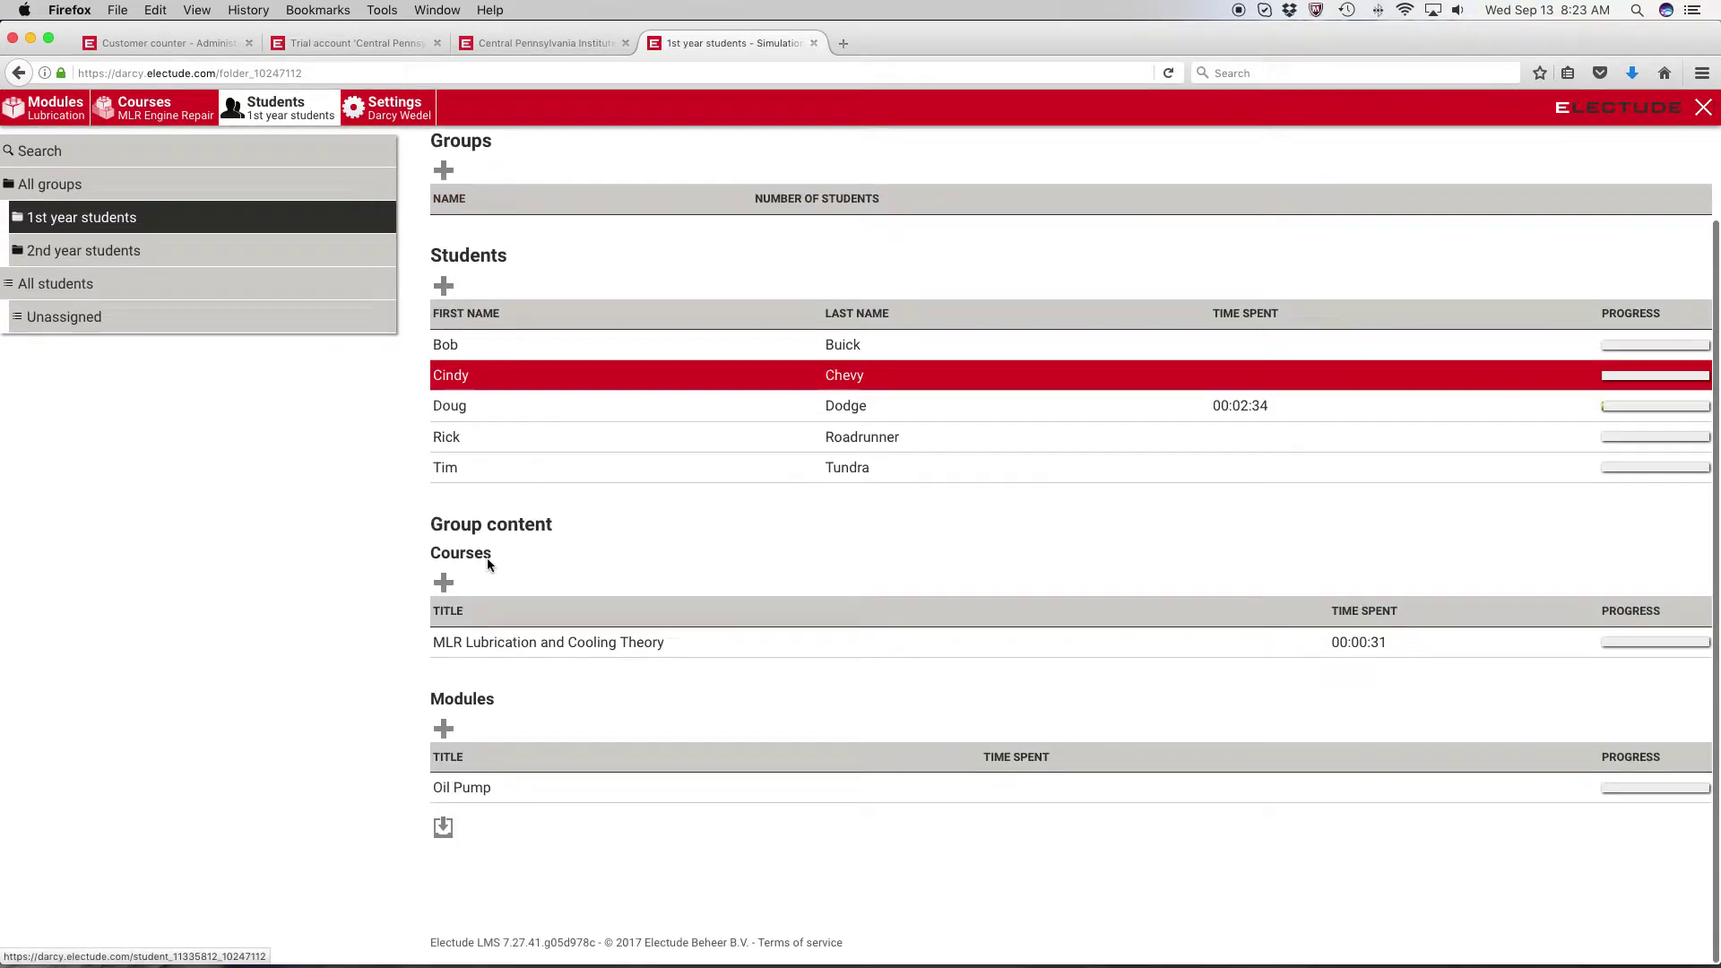
click(457, 787)
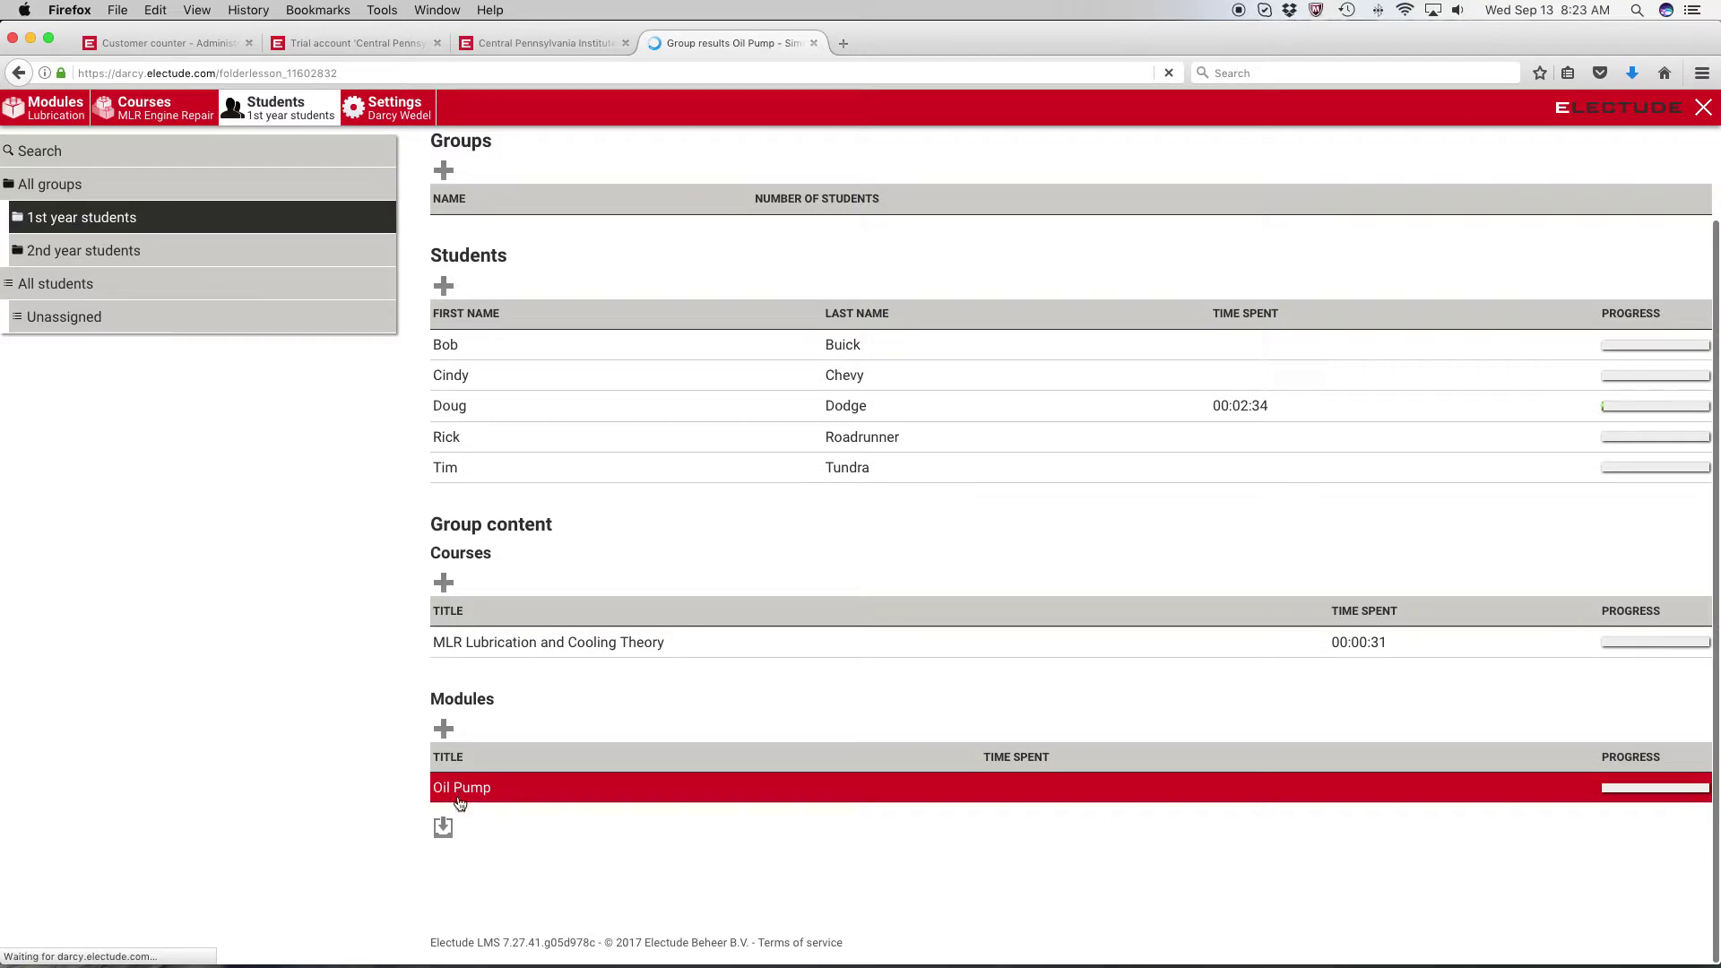
click(444, 253)
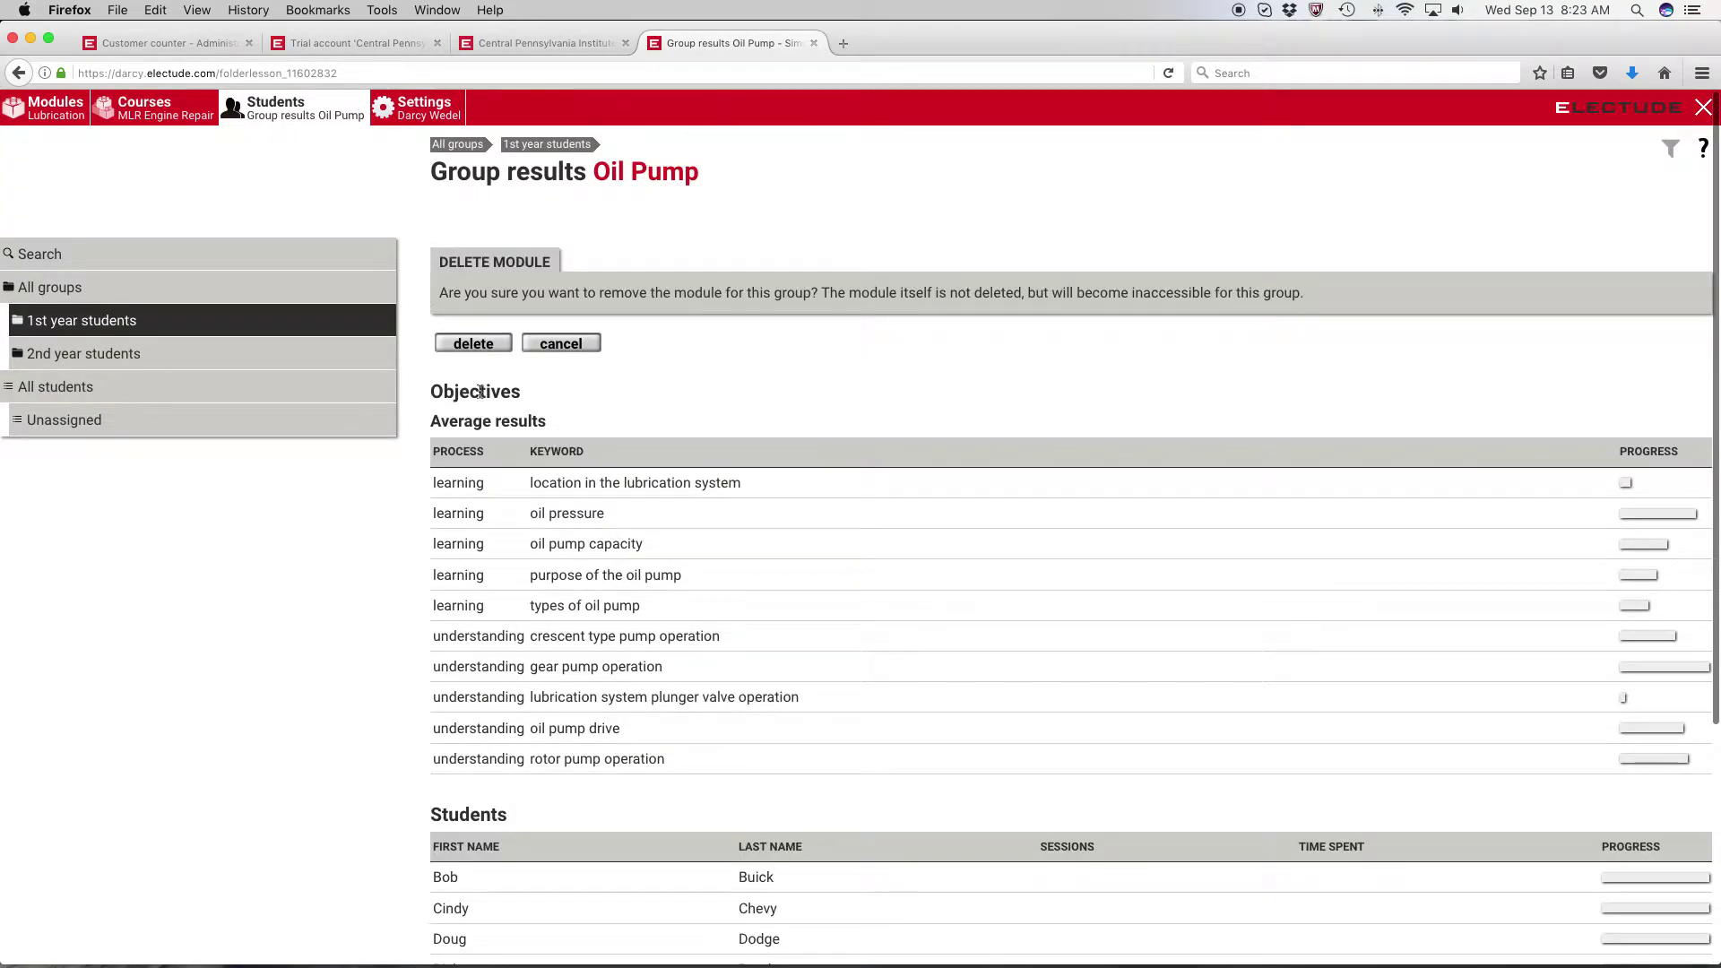
click(474, 343)
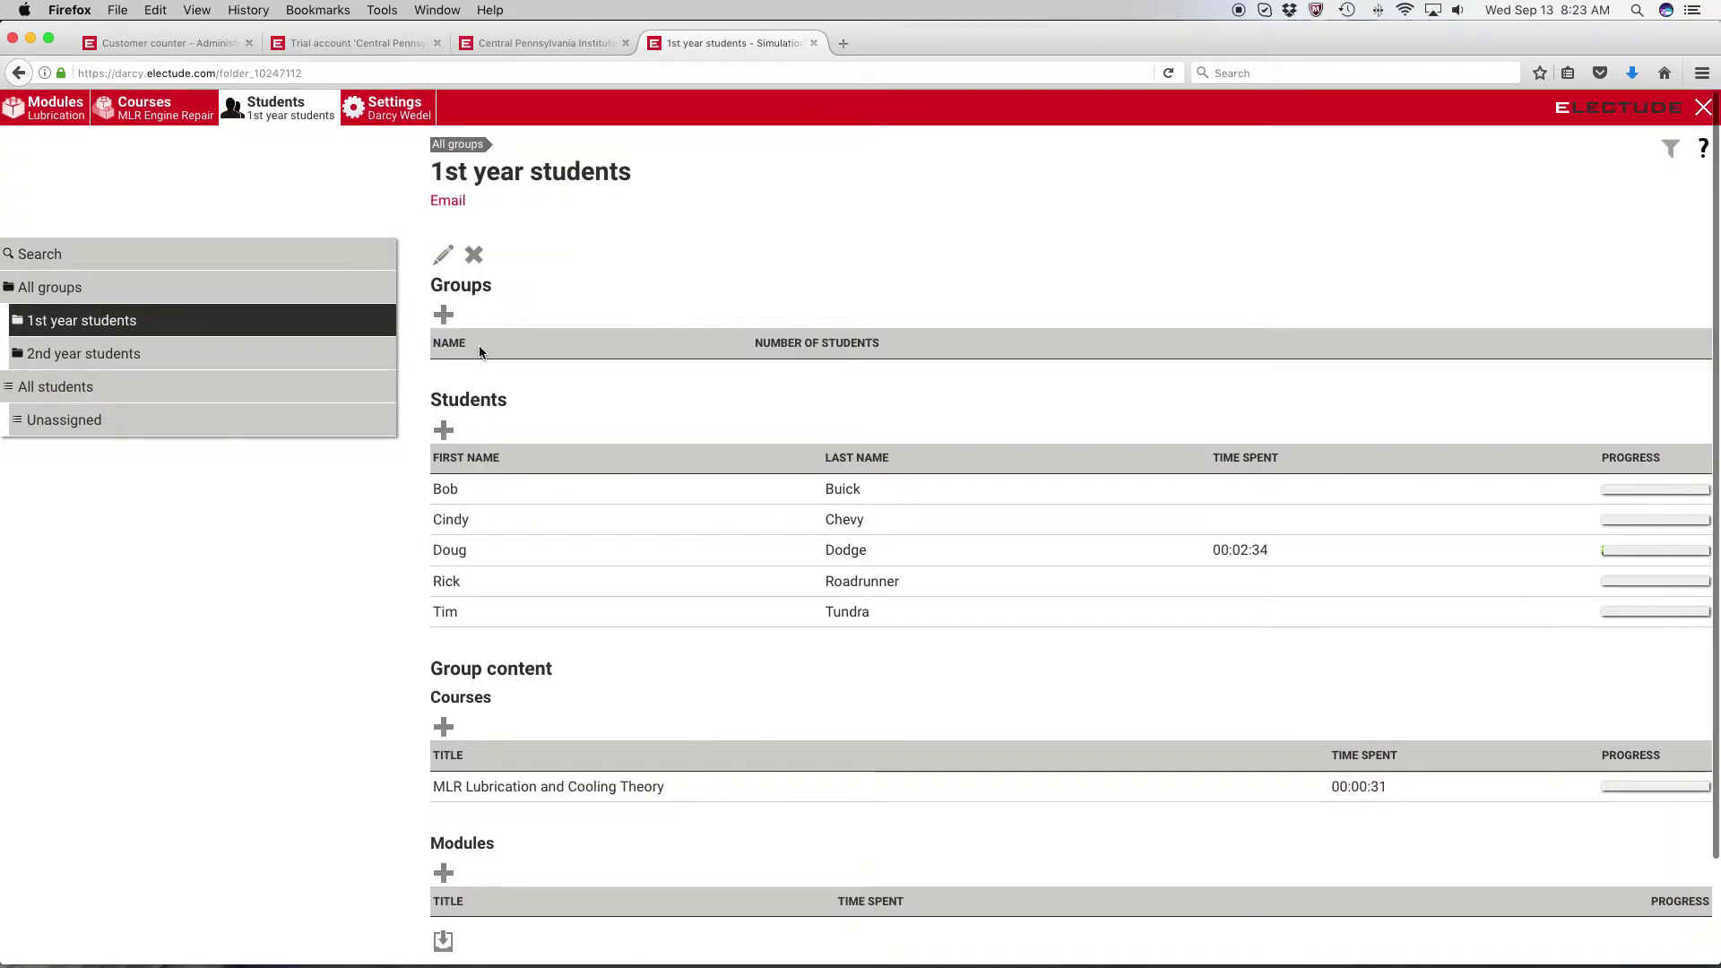
Step: Assign the Engine Oil US and Crankcase Ventilation modules from the Lubrication folder to the 1st year students group
scroll(519, 474, down, 3)
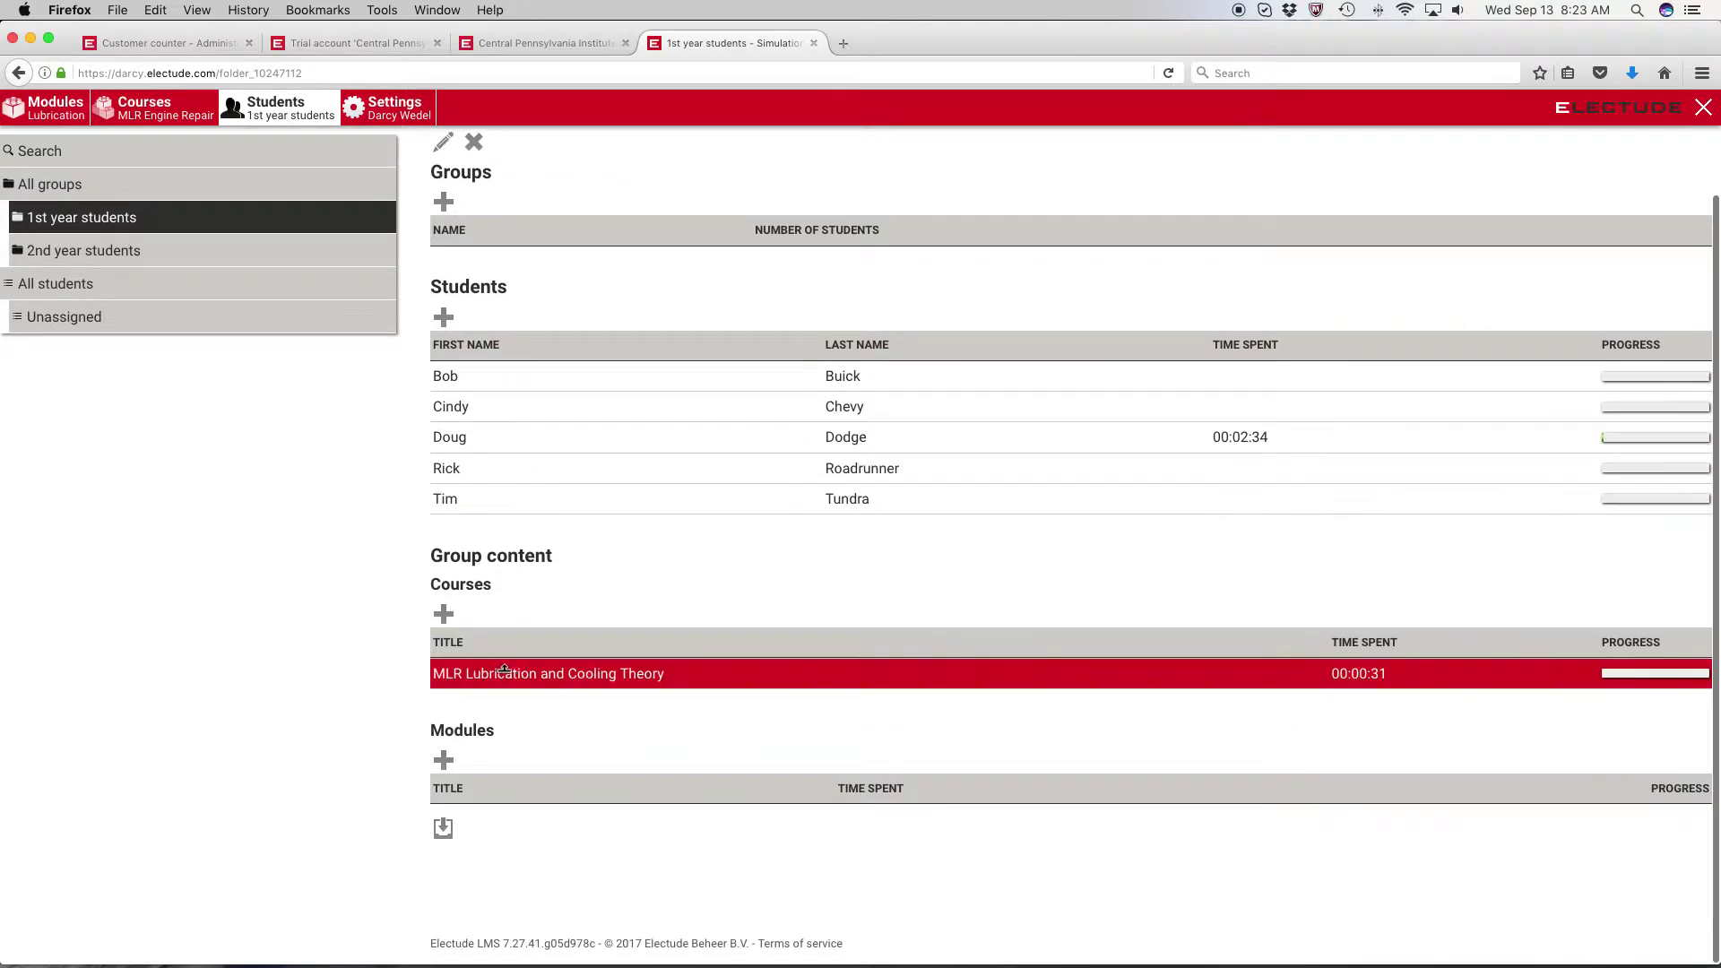
click(45, 118)
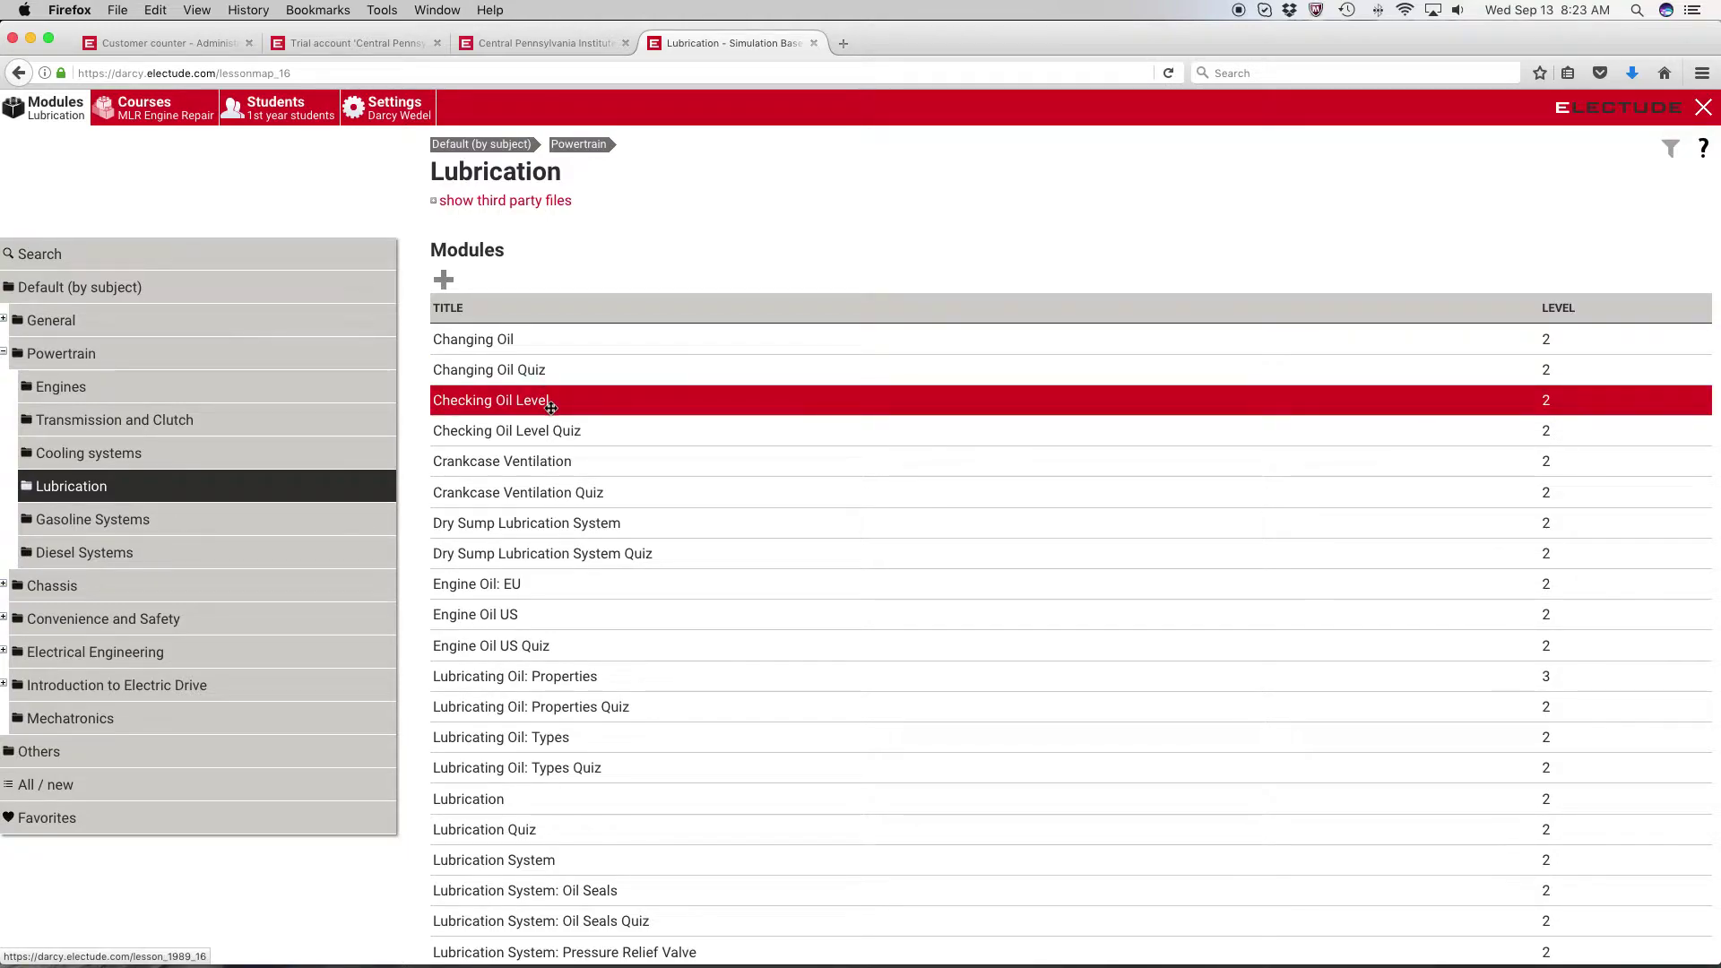
click(508, 620)
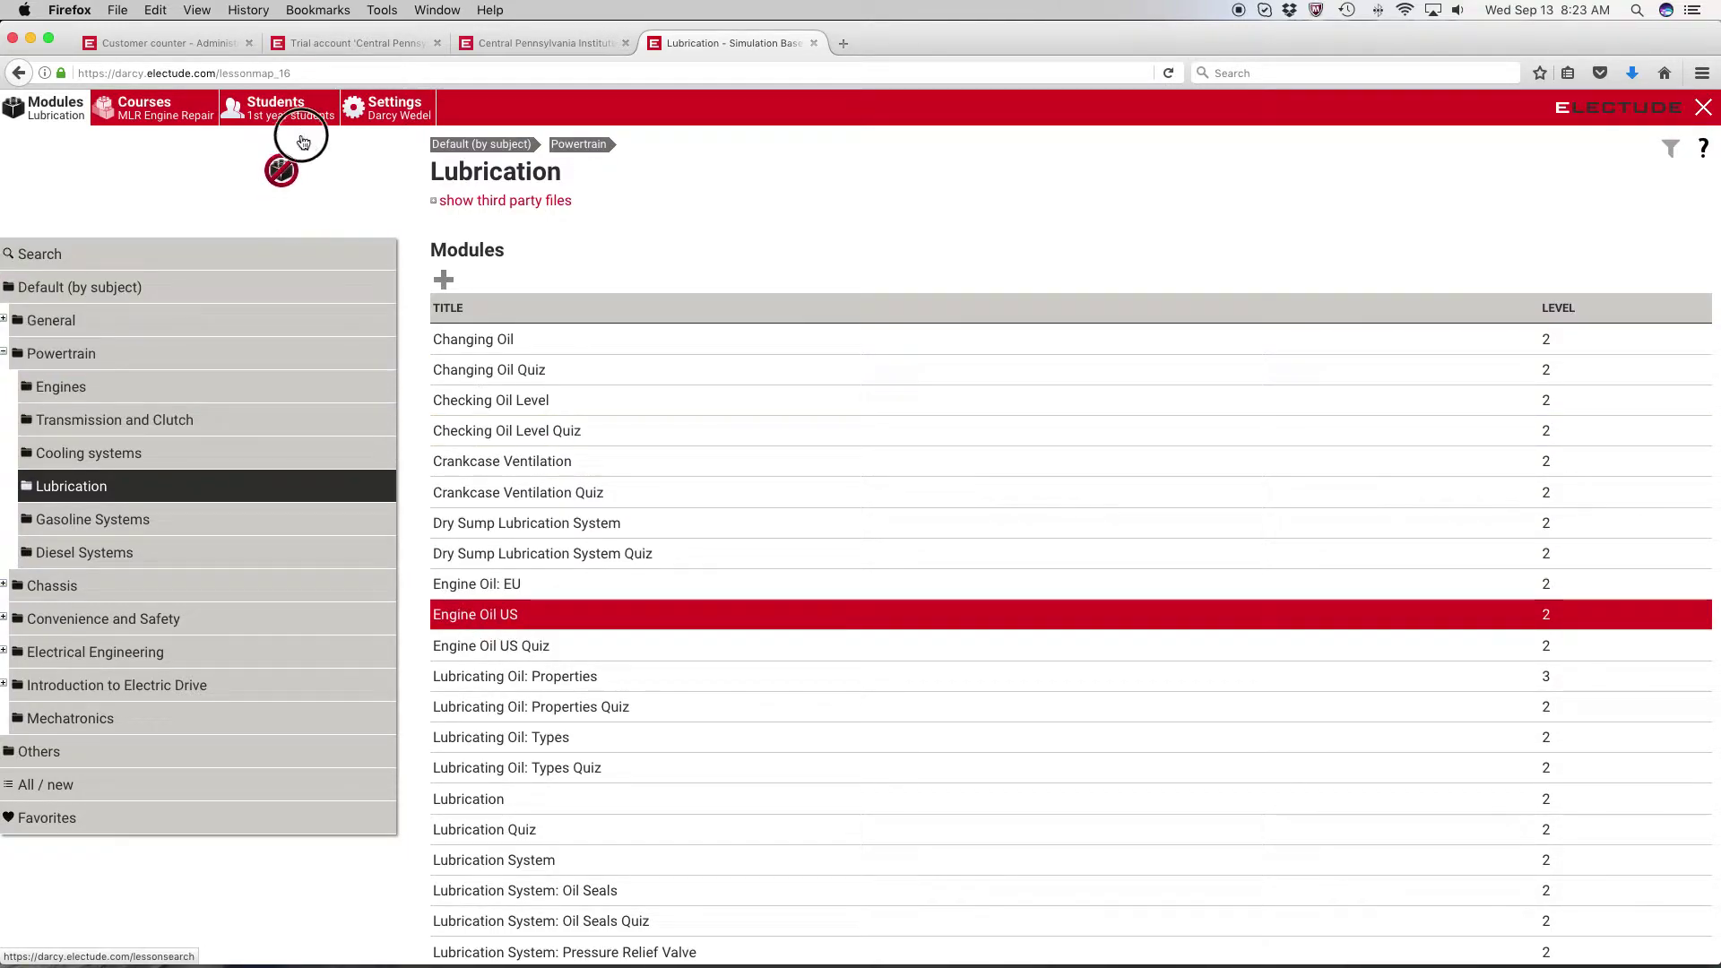
scroll(619, 382, down, 2)
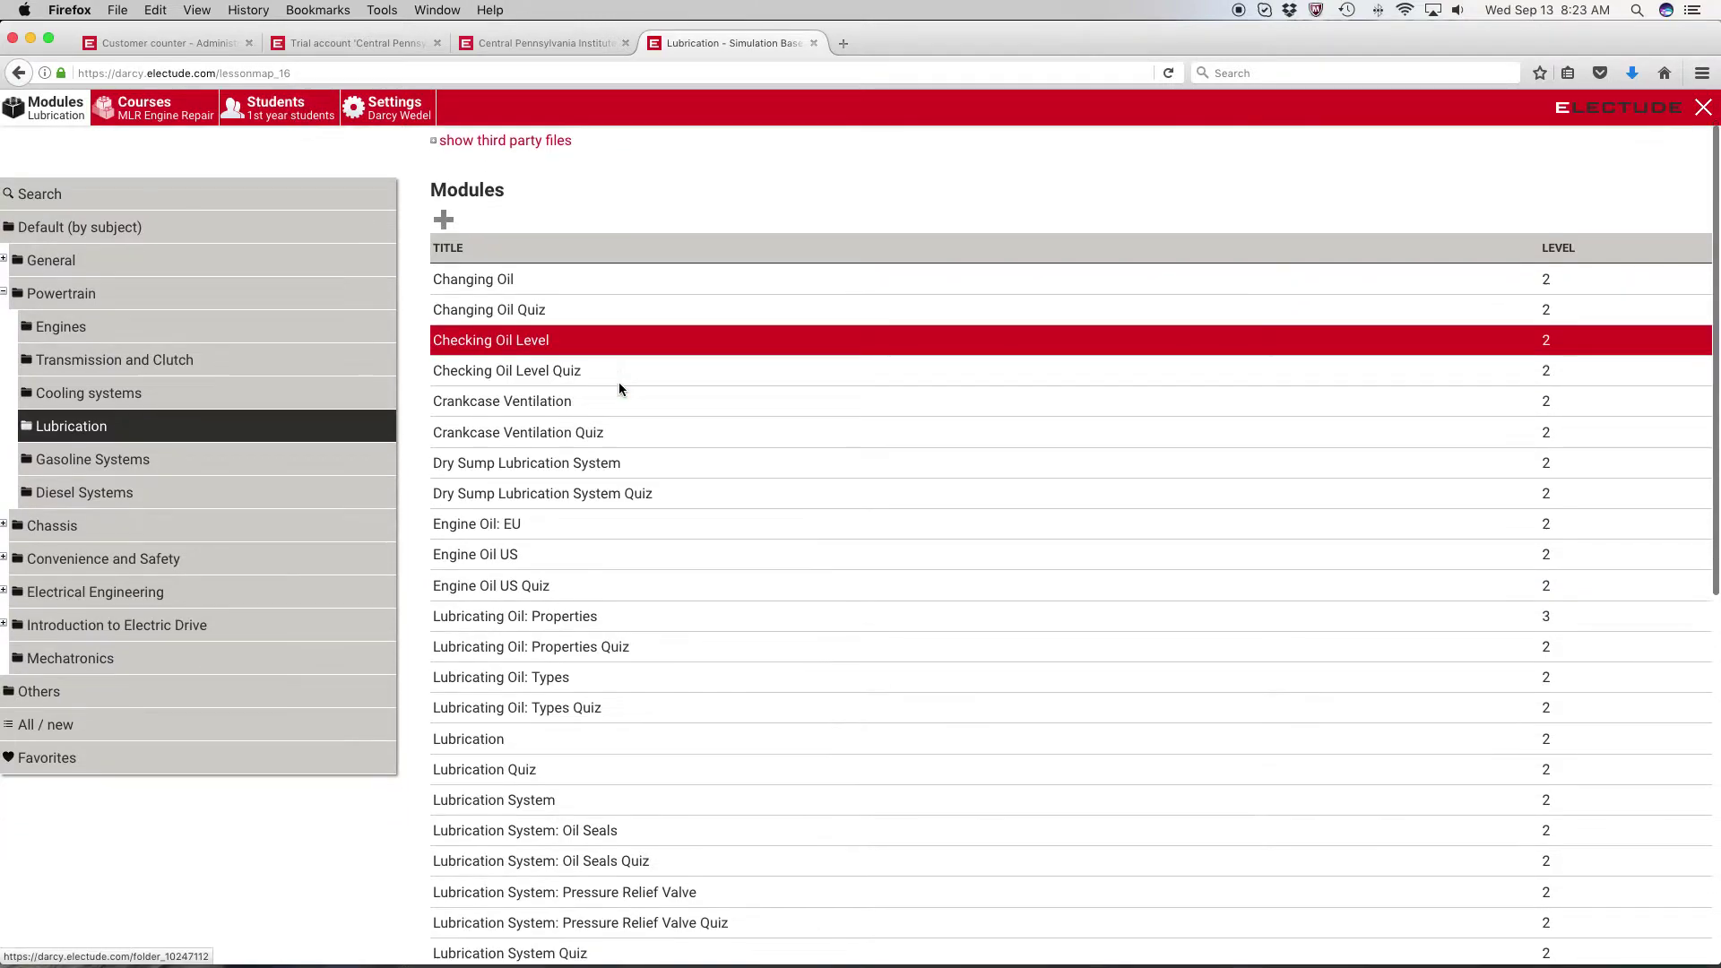
scroll(620, 435, down, 2)
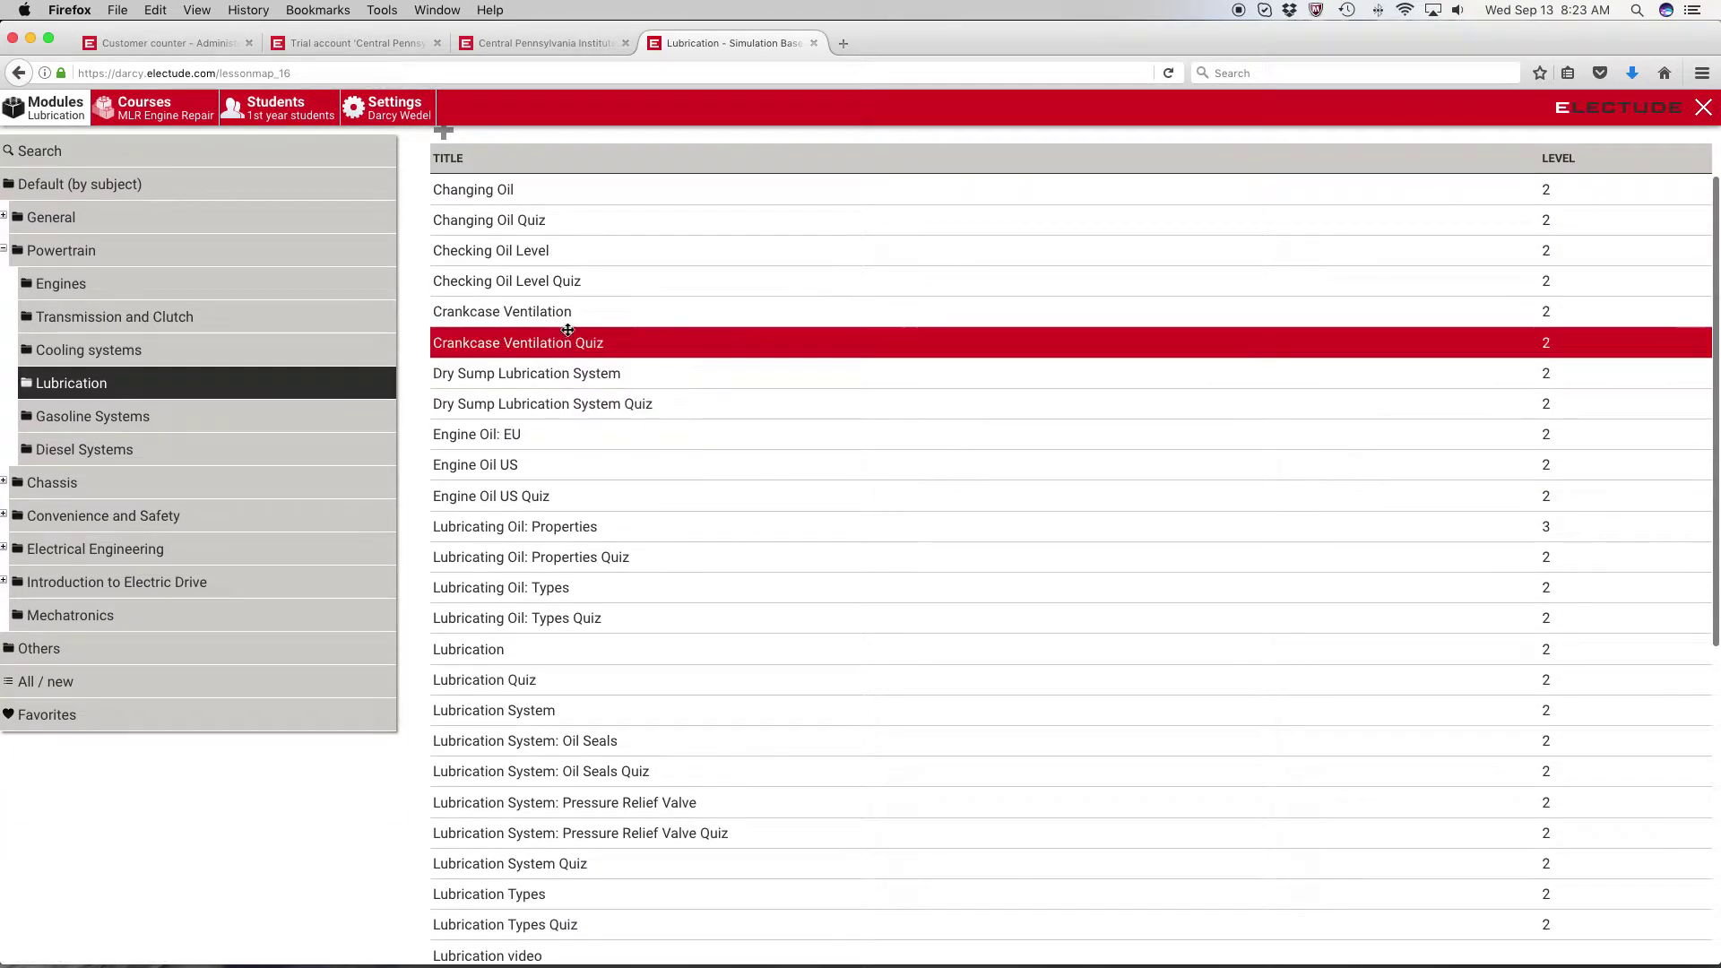
shift+click(466, 280)
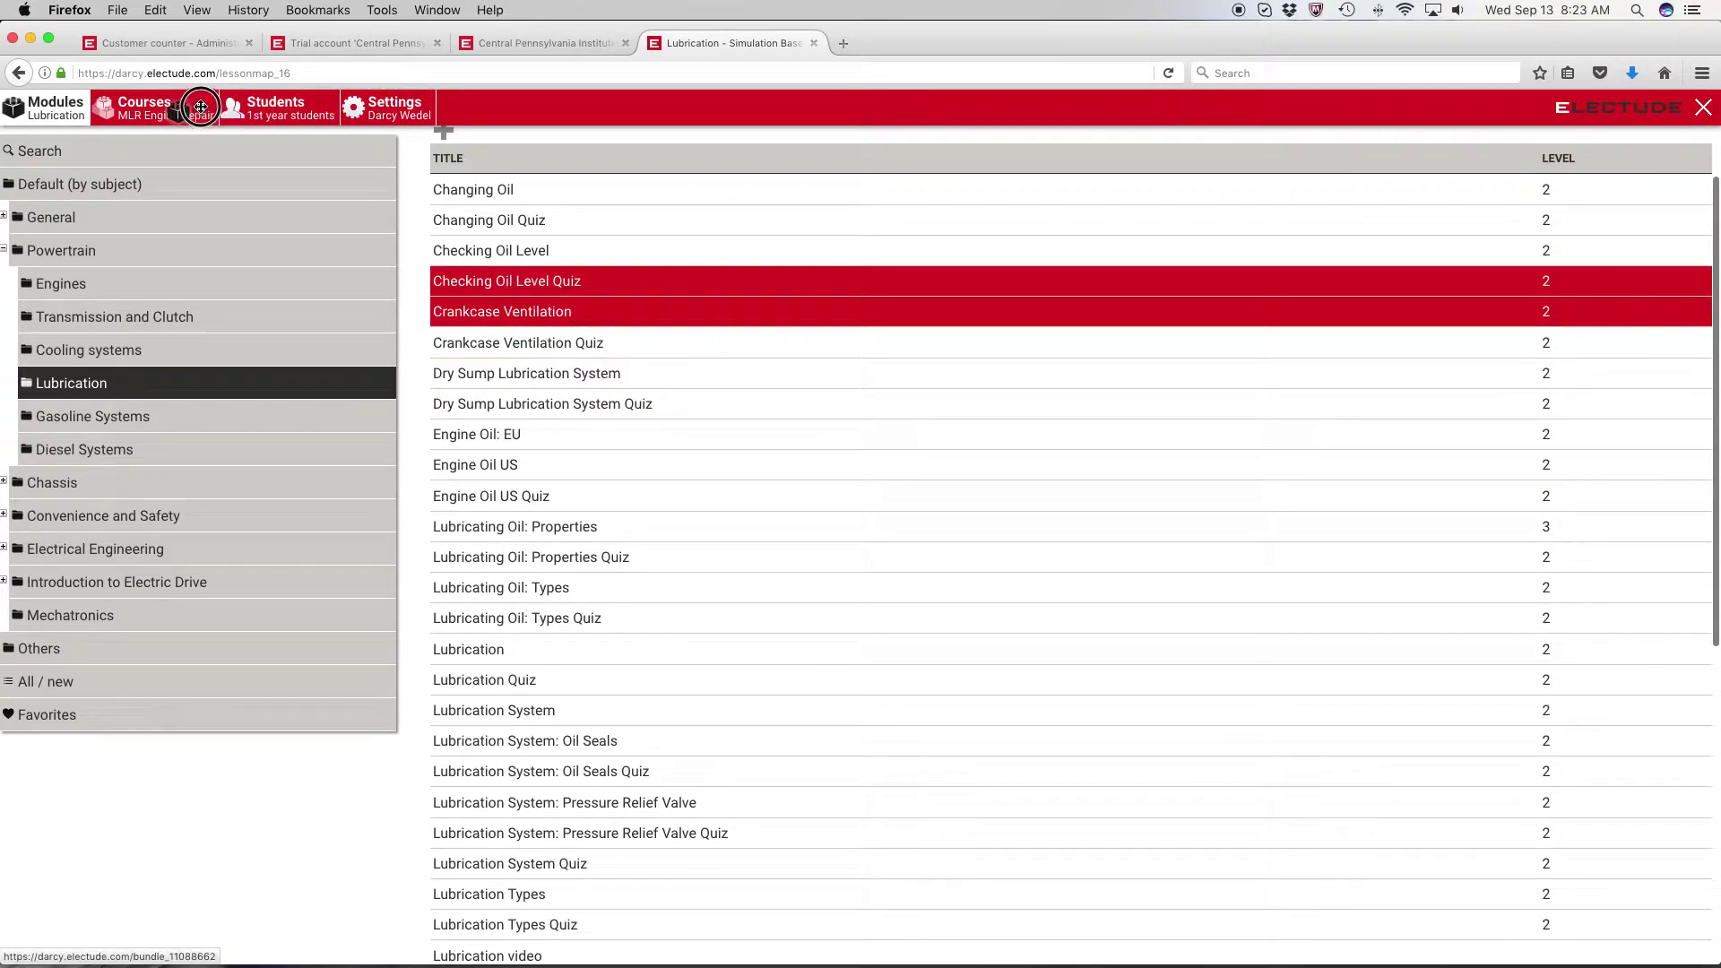
Step: Assign the Oil Cooler and Oil Loss modules to the 1st year students group and display the group's content
scroll(442, 338, down, 3)
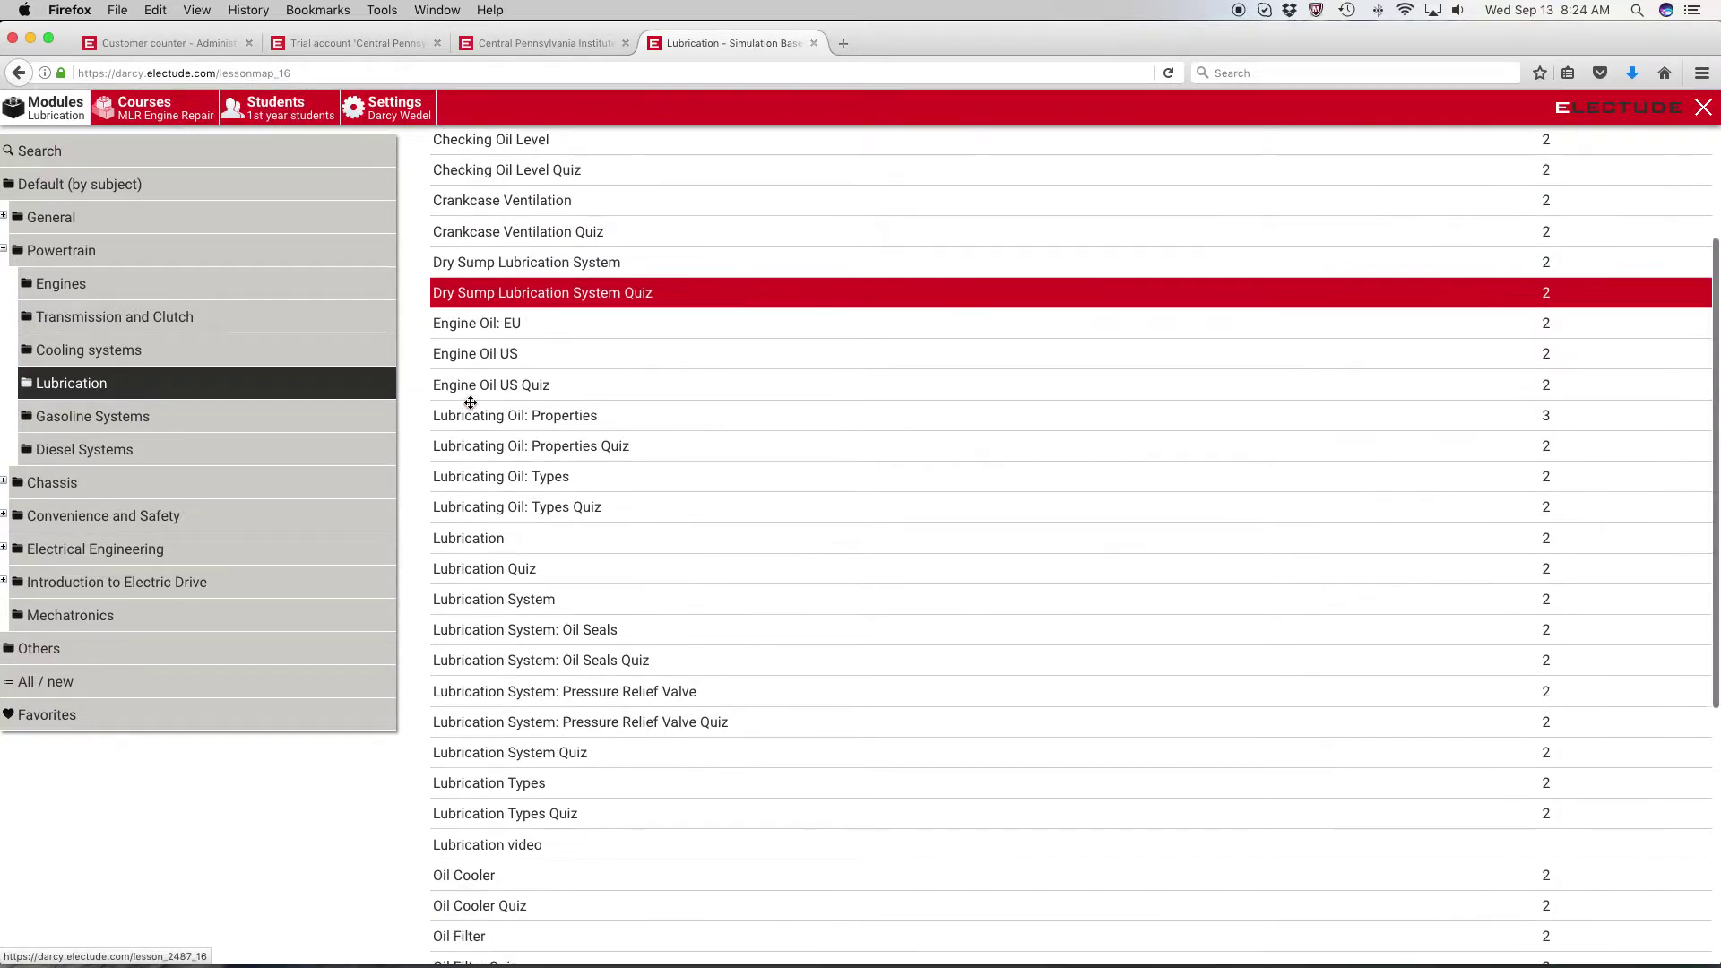
click(500, 856)
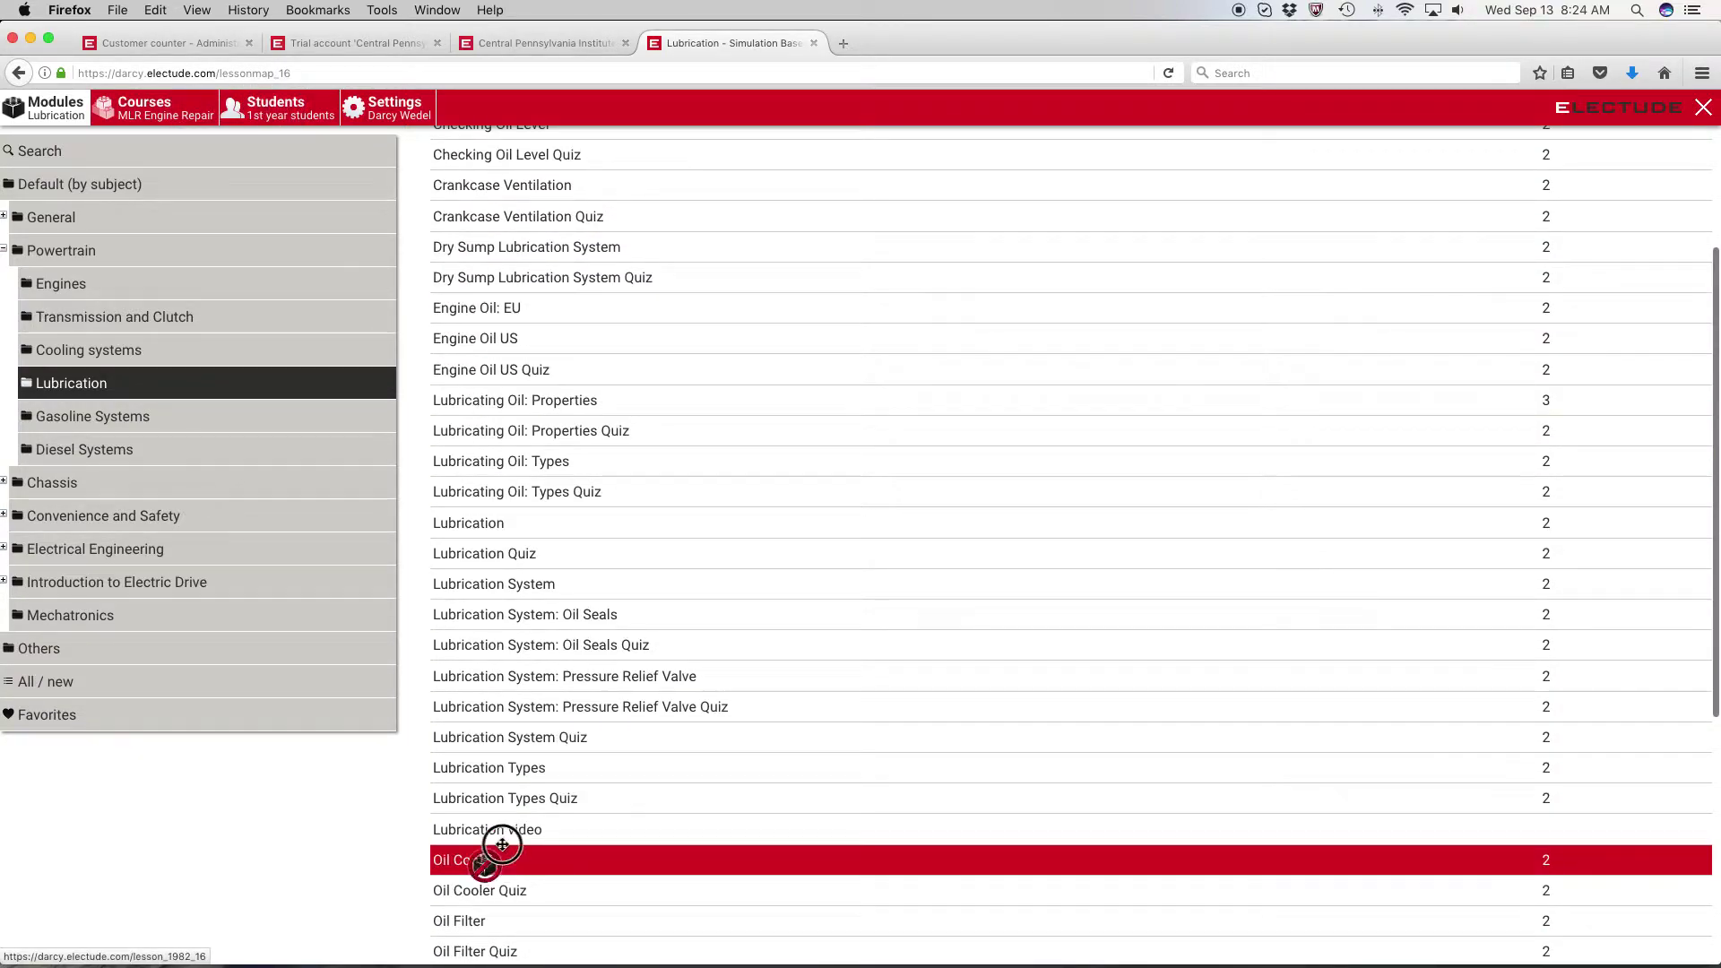
scroll(526, 505, down, 5)
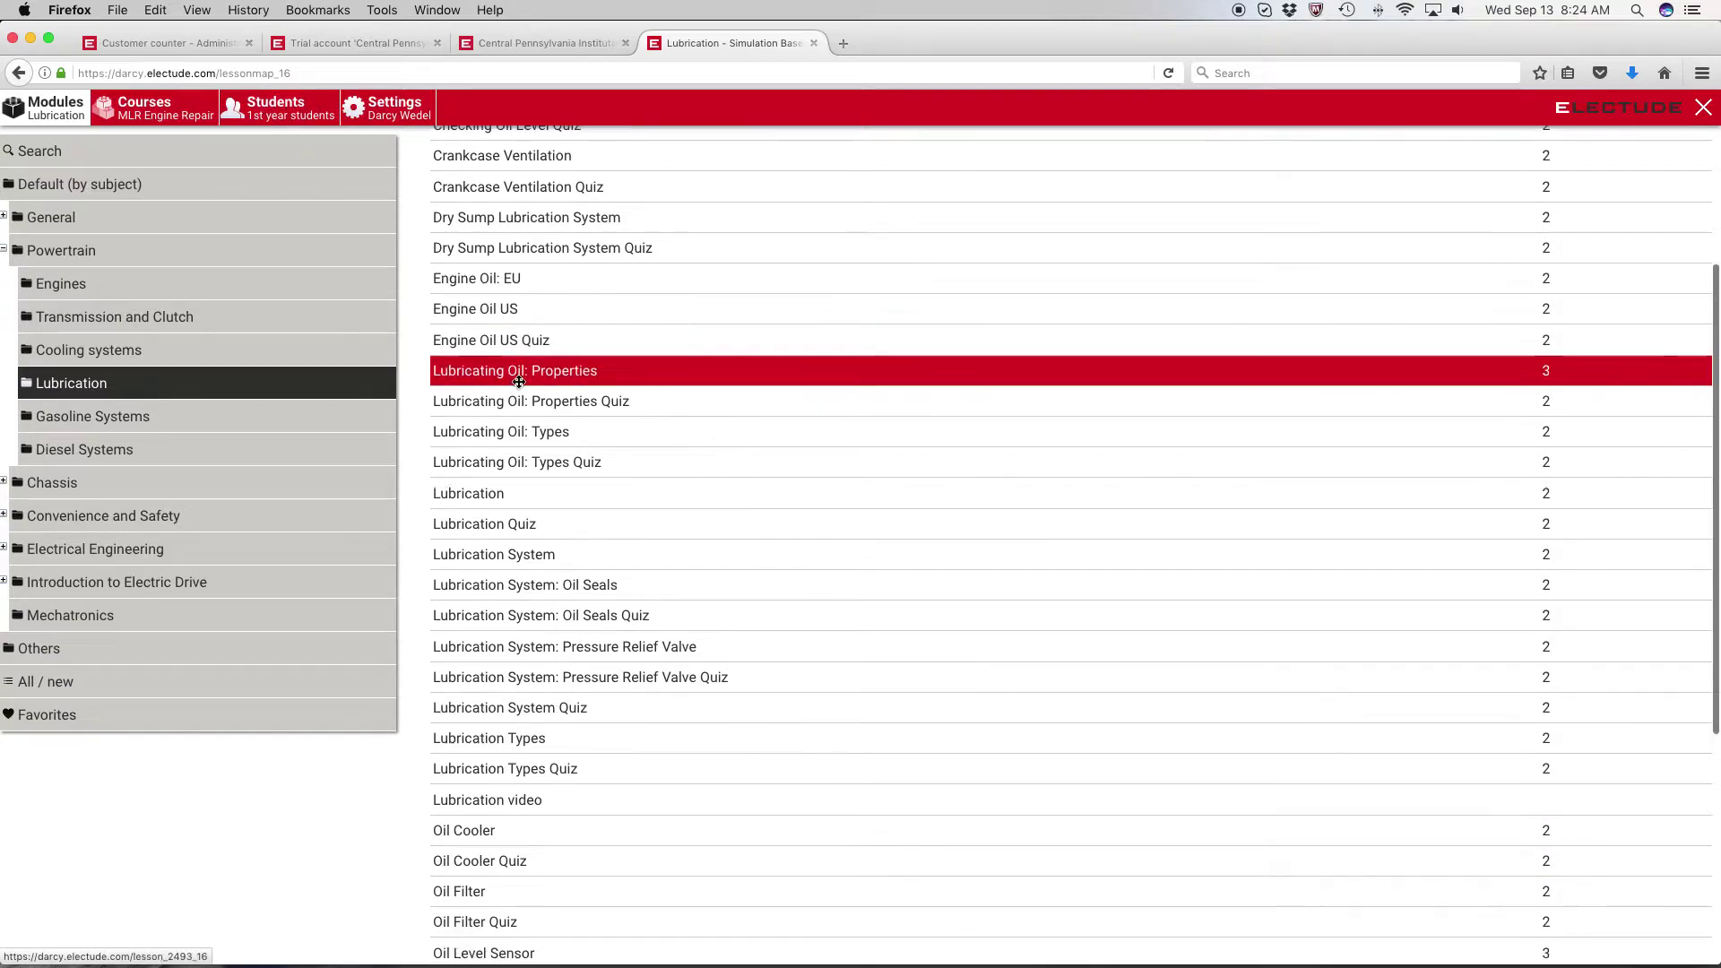
click(490, 828)
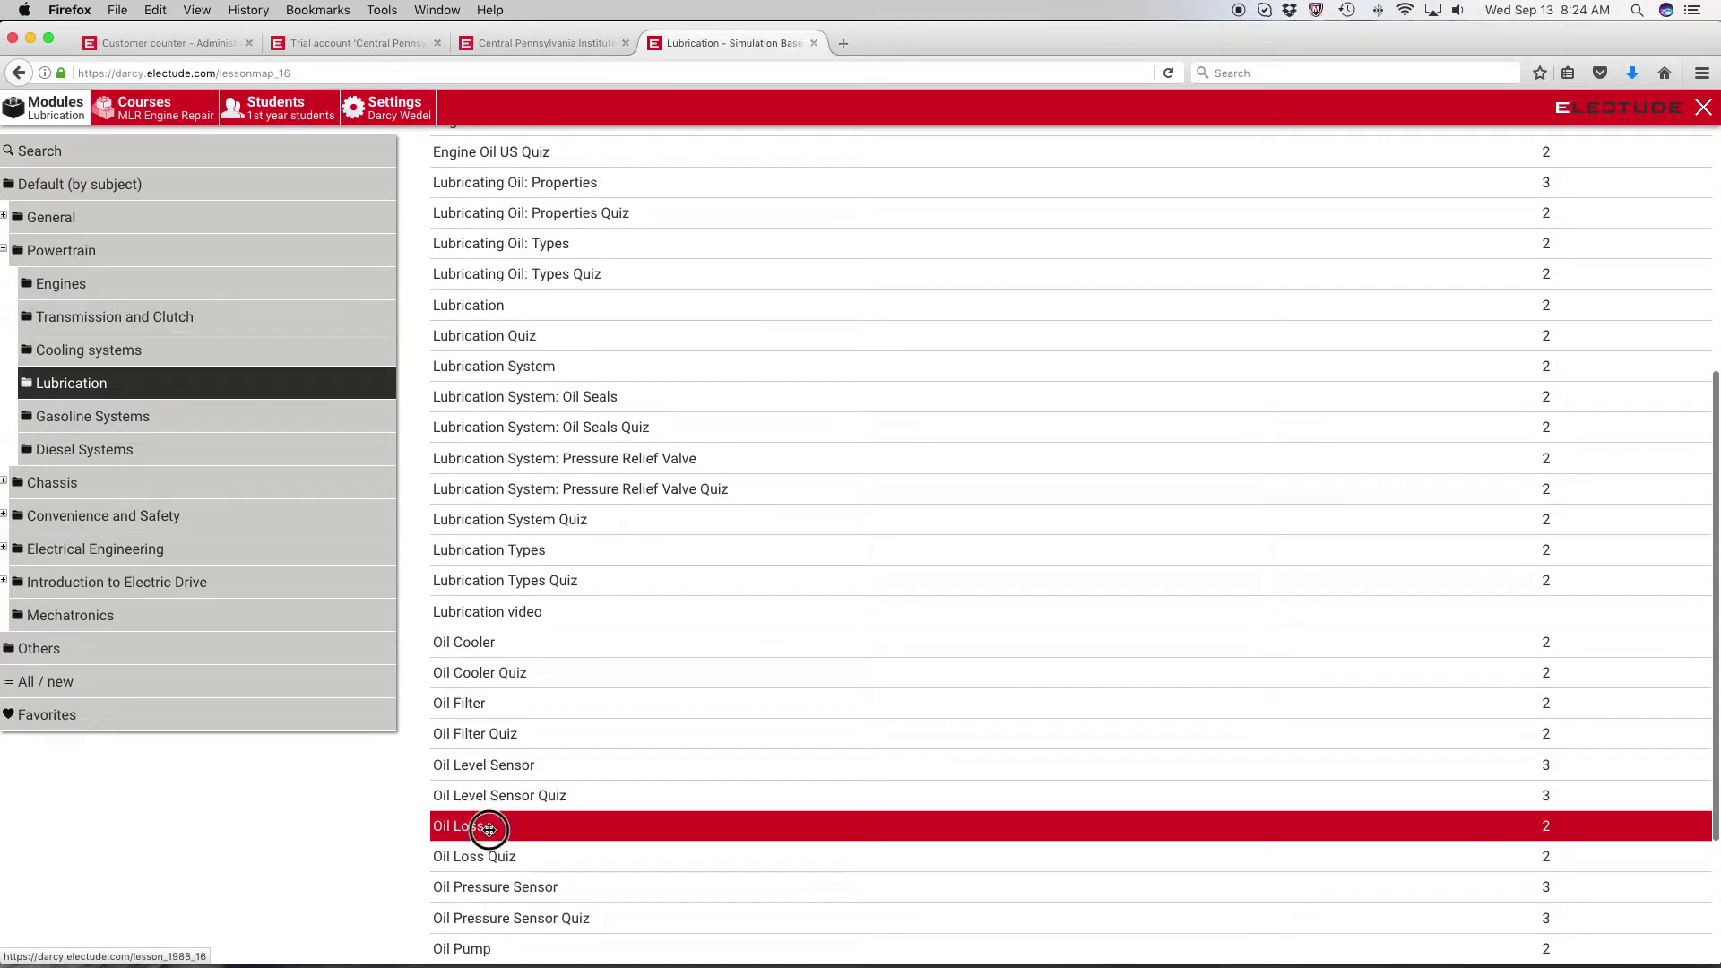
click(301, 107)
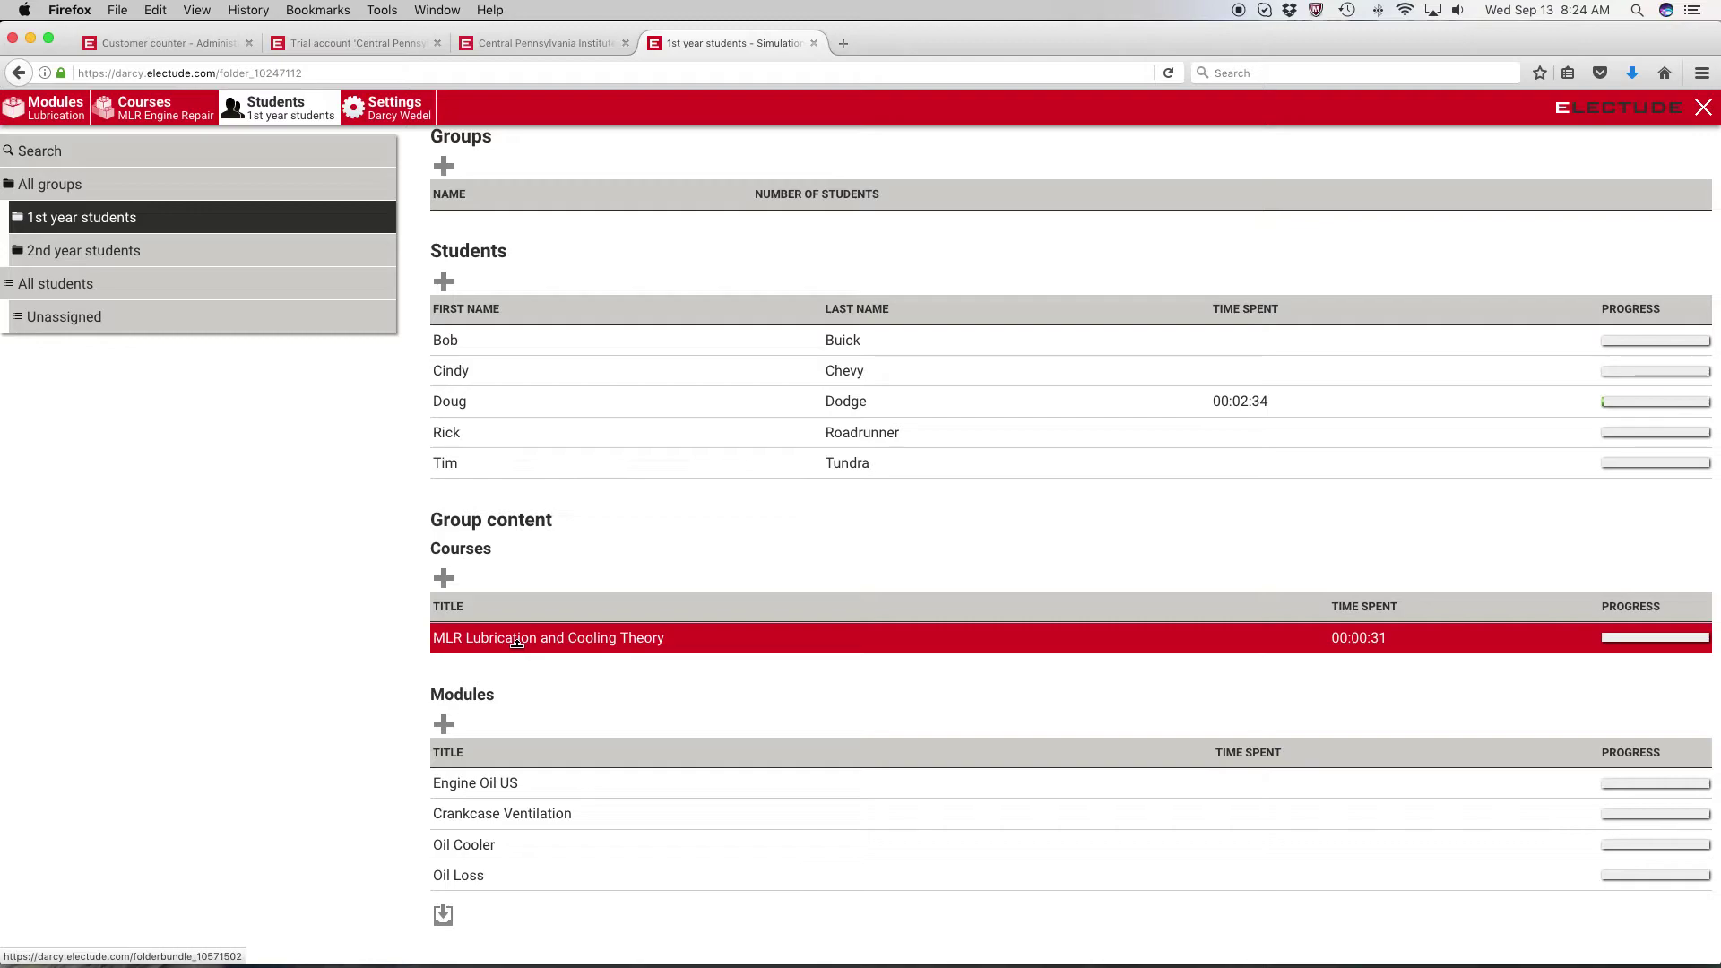
Step: Assign the MLR General Maintenance Theory course to the 1st year students group and place it above MLR Lubrication and Cooling Theory
click(146, 103)
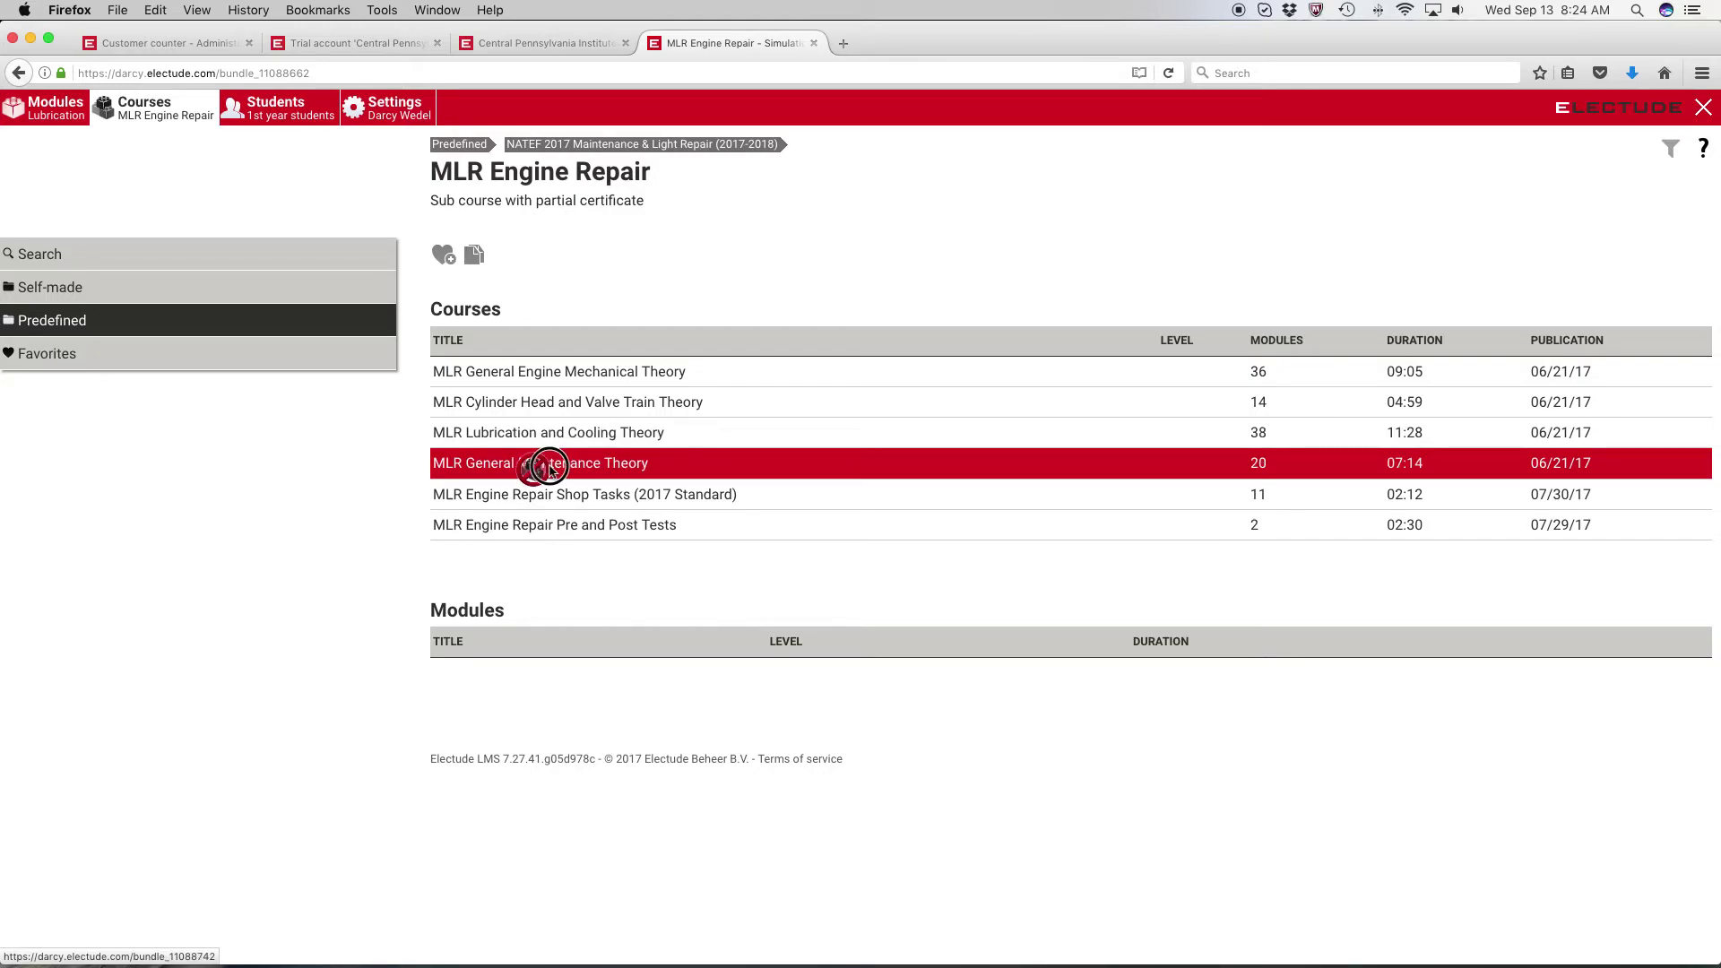
click(305, 107)
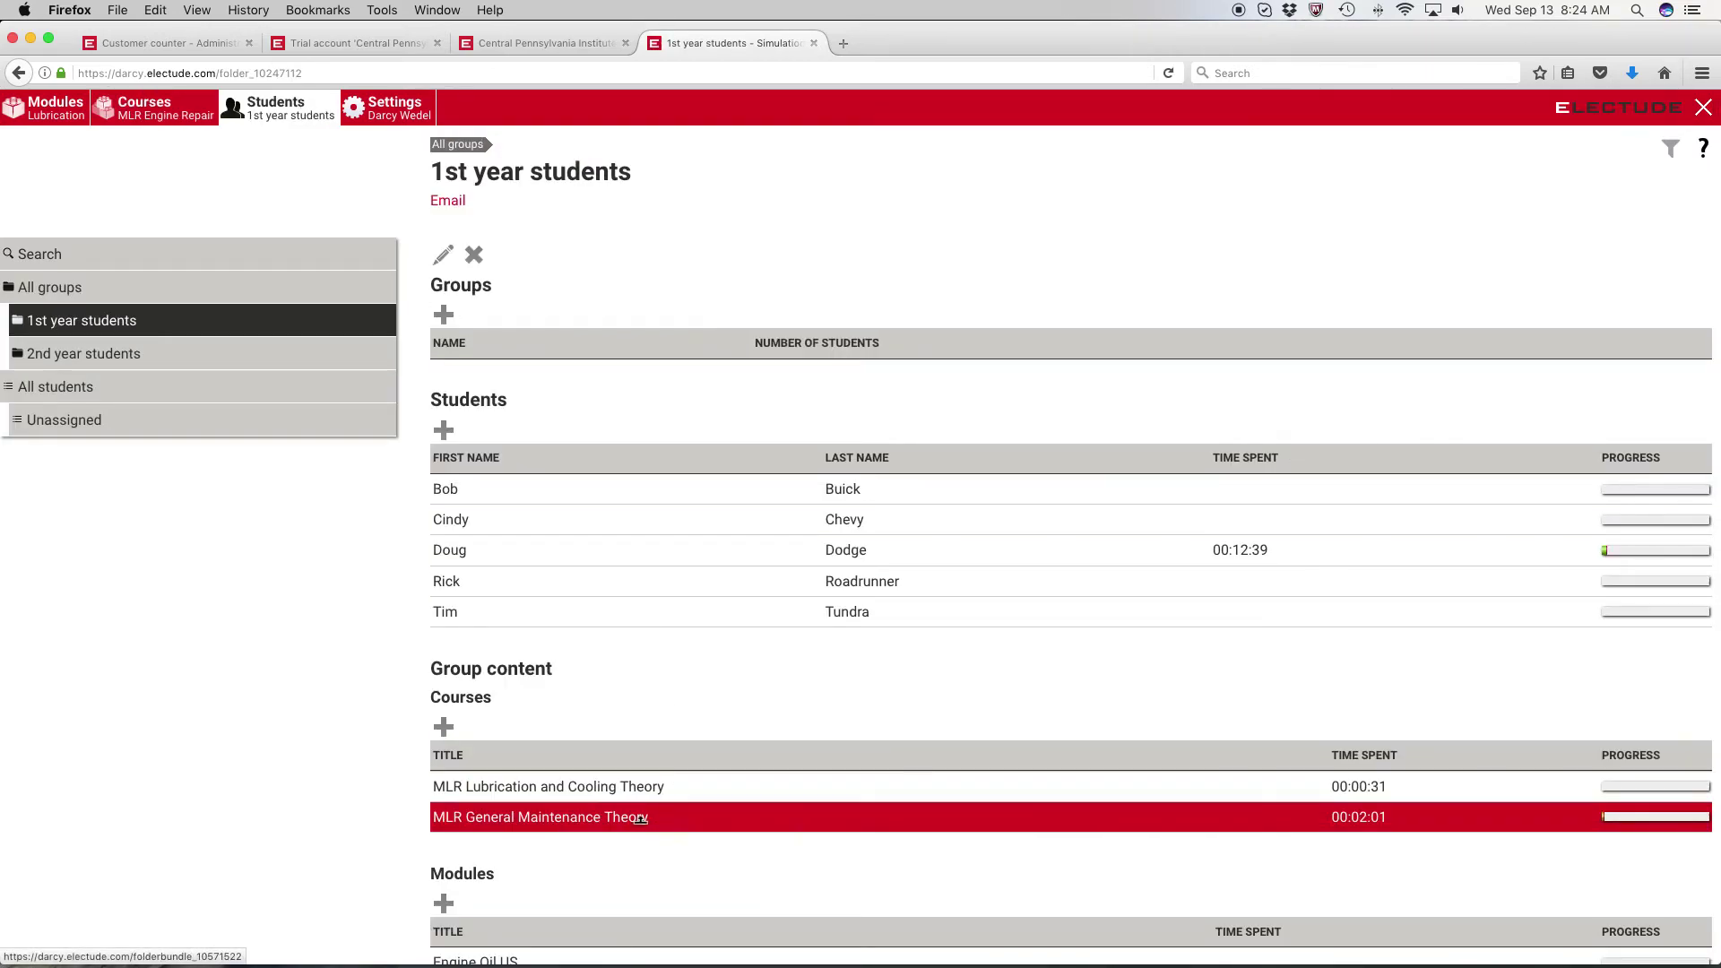
drag(597, 820, 592, 785)
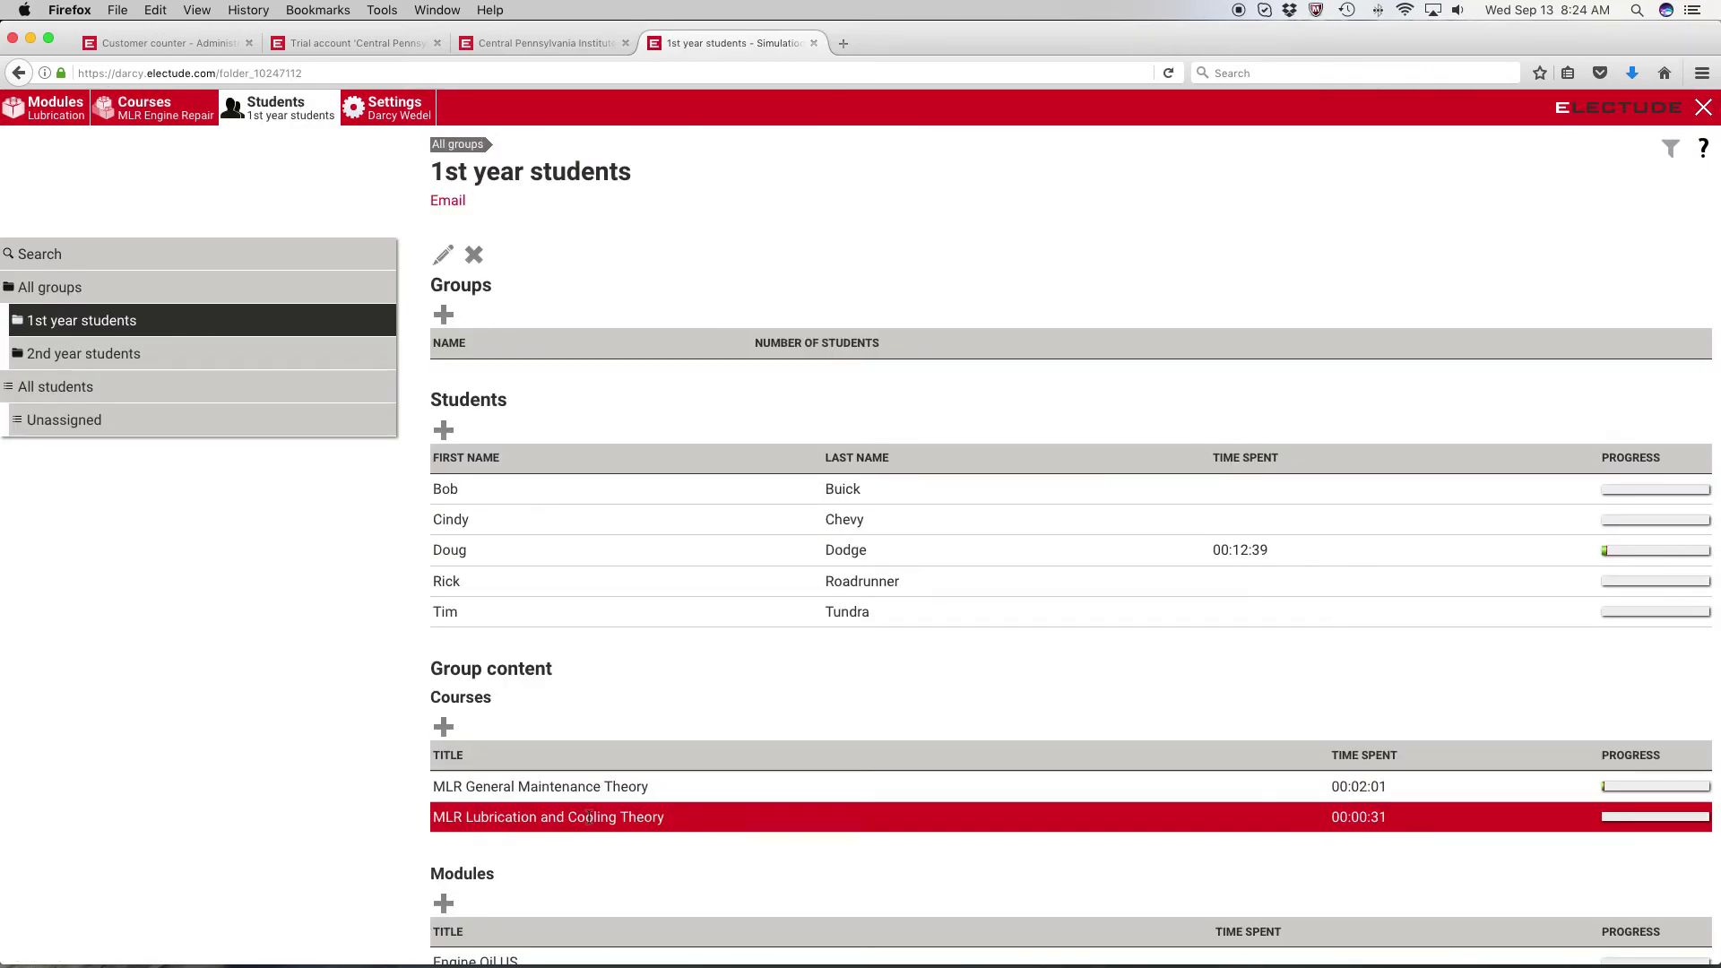
scroll(590, 818, down, 3)
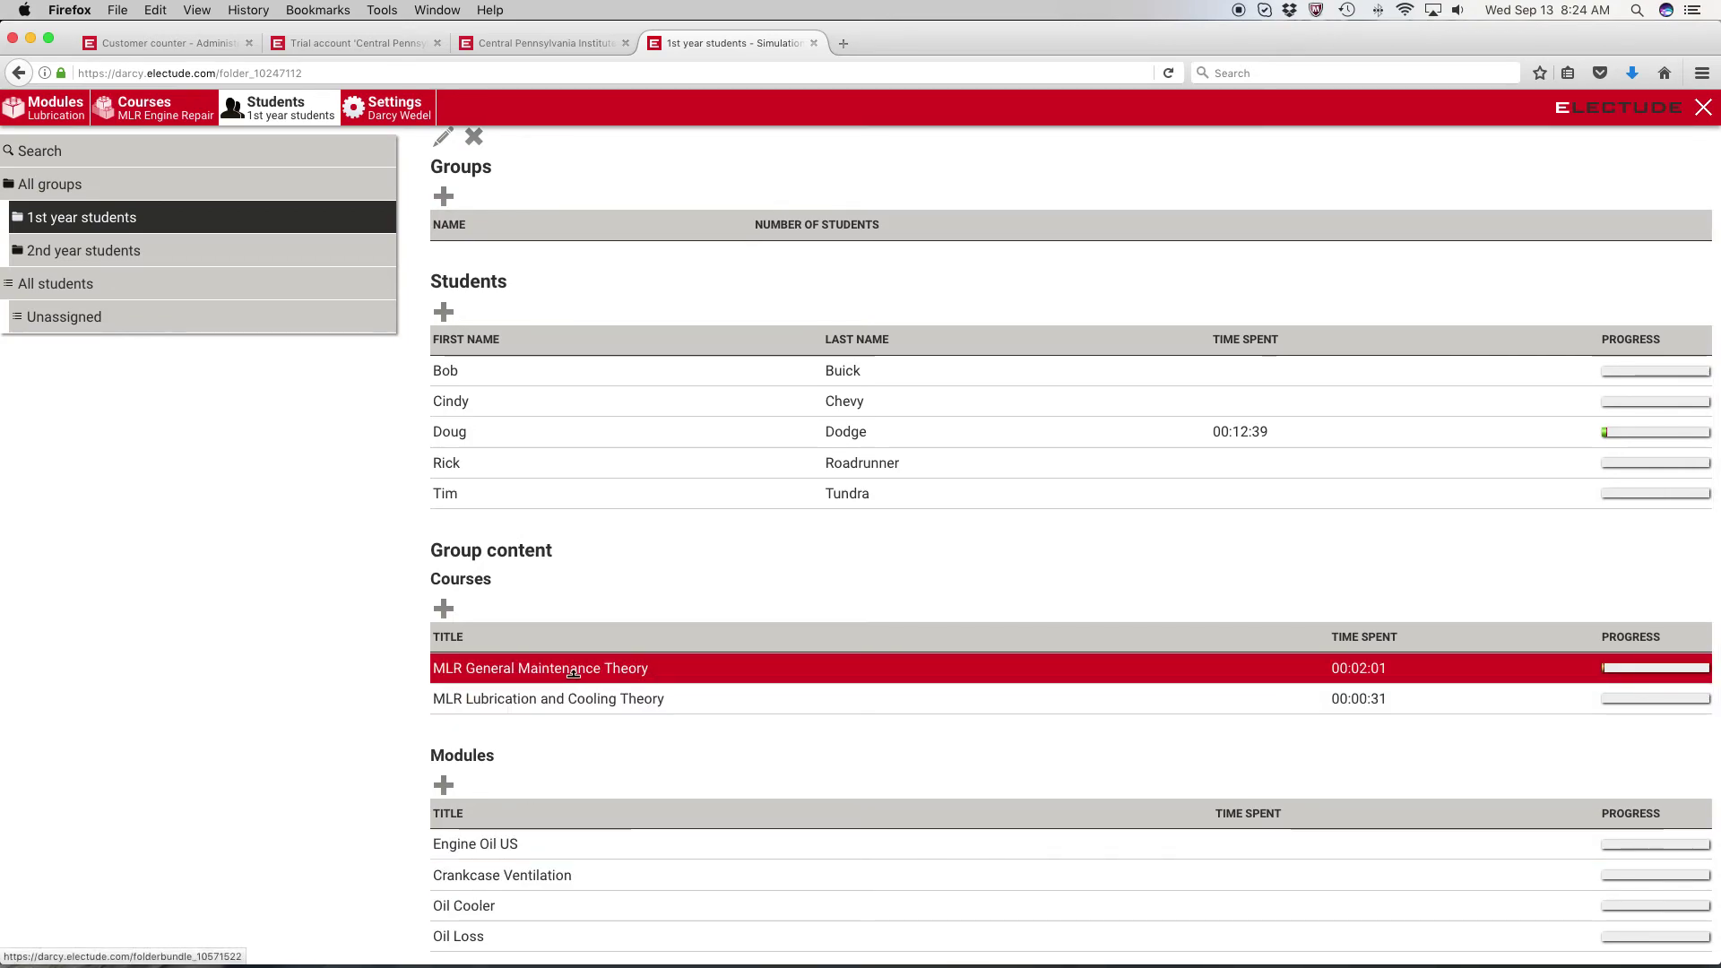
scroll(534, 776, down, 2)
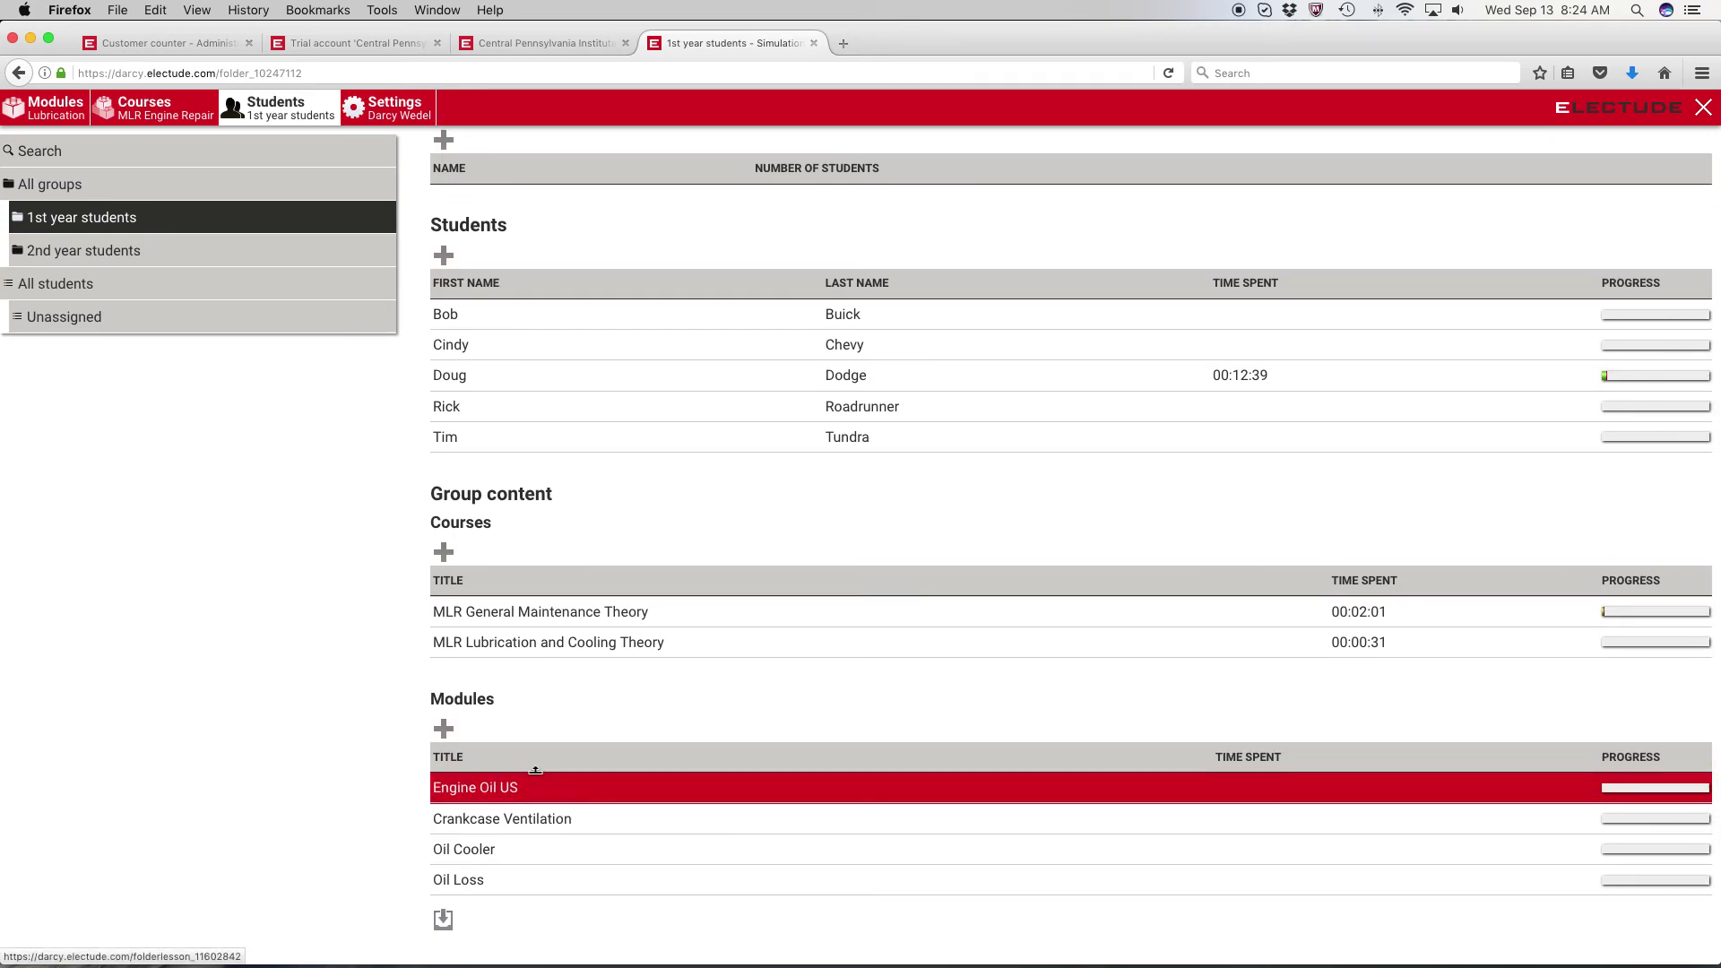
scroll(536, 775, up, 1)
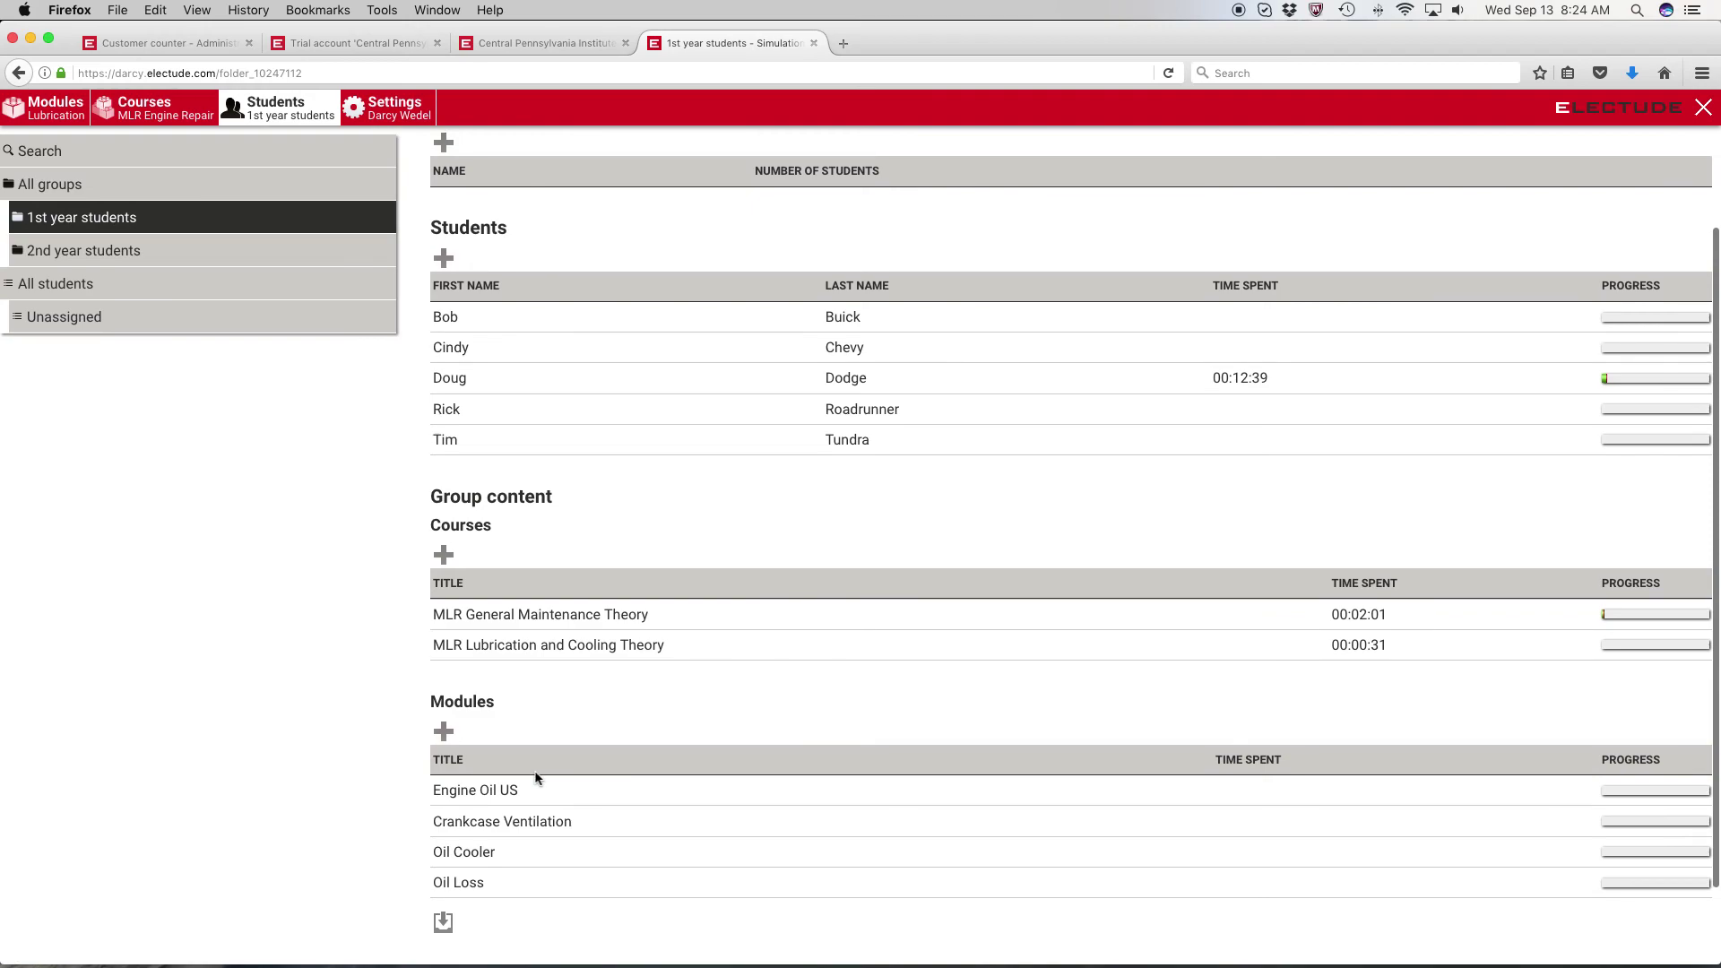